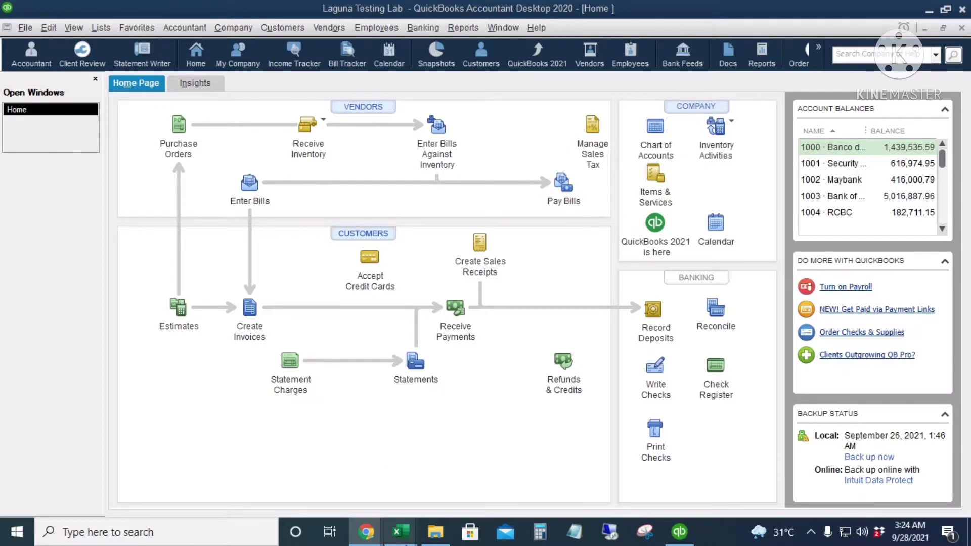
# Look over the AR Import workbook in Excel, then hide it to return to QuickBooks
pyautogui.moveTo(400, 531)
pyautogui.click(321, 453)
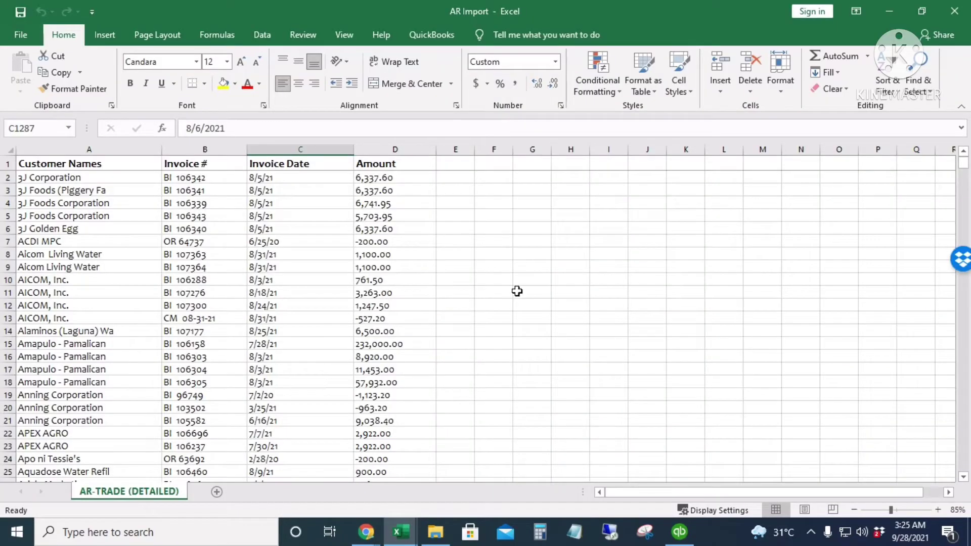
pyautogui.scroll(-3, 619, 353)
pyautogui.moveTo(965, 163)
pyautogui.mouseDown()
pyautogui.moveTo(966, 226)
pyautogui.moveTo(936, 338)
pyautogui.moveTo(964, 396)
pyautogui.moveTo(962, 423)
pyautogui.moveTo(964, 165)
pyautogui.mouseUp()
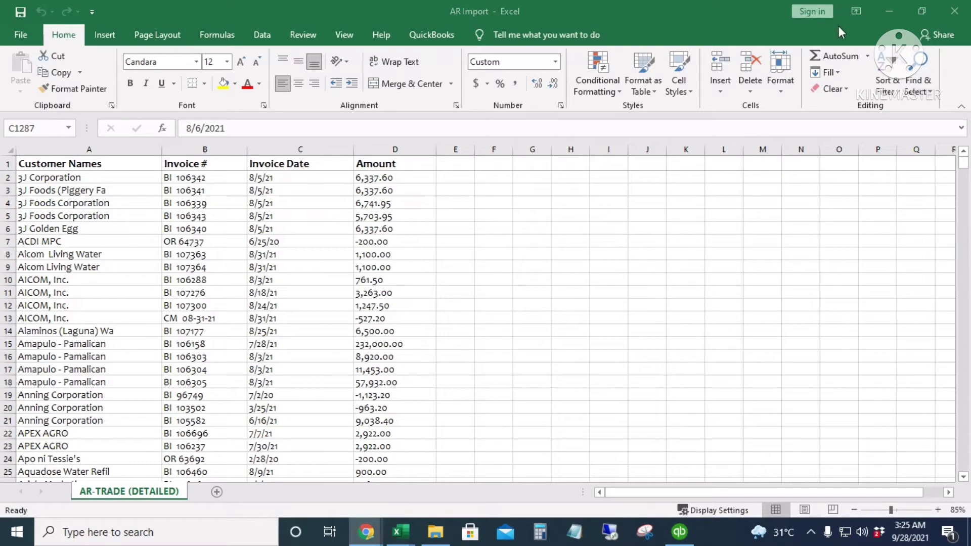
pyautogui.click(891, 12)
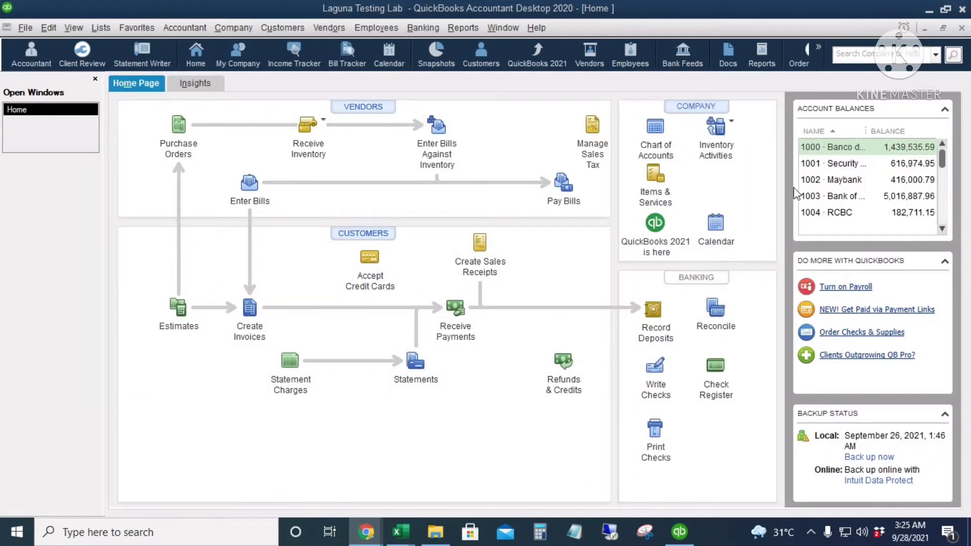
# Find 30000 Opening Balance Equity in the Chart of Accounts, then go Home to the Item List
pyautogui.click(661, 136)
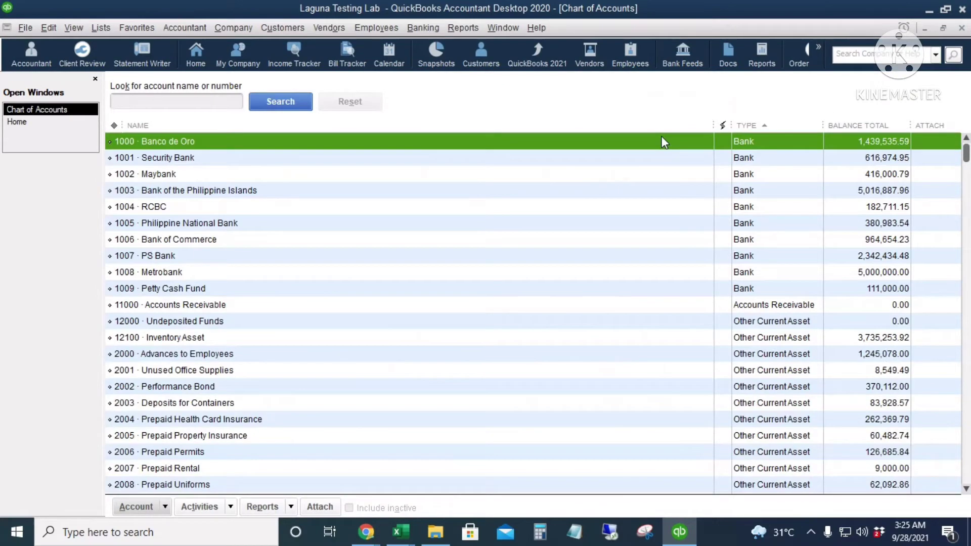
pyautogui.scroll(-10, 539, 379)
pyautogui.scroll(-12, 536, 384)
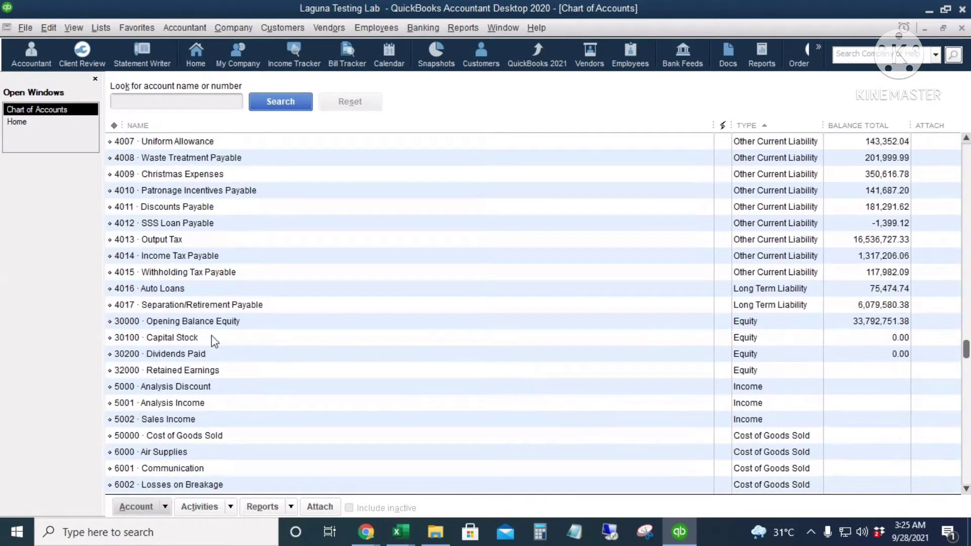
pyautogui.click(328, 322)
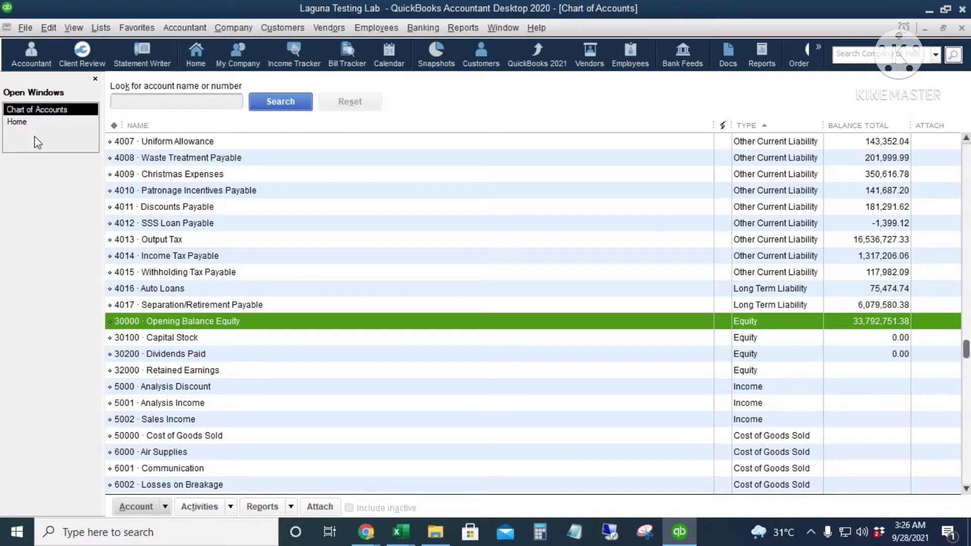
pyautogui.click(24, 126)
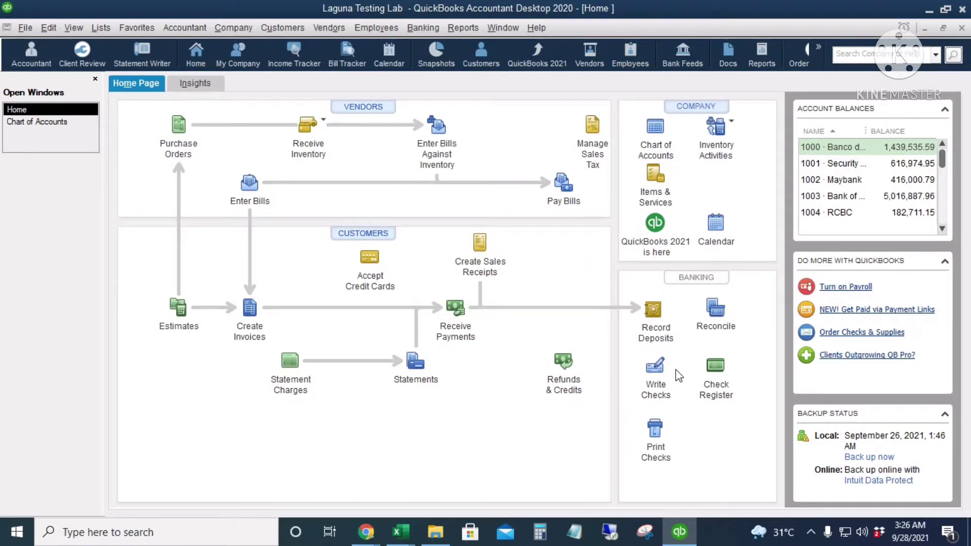
pyautogui.click(657, 176)
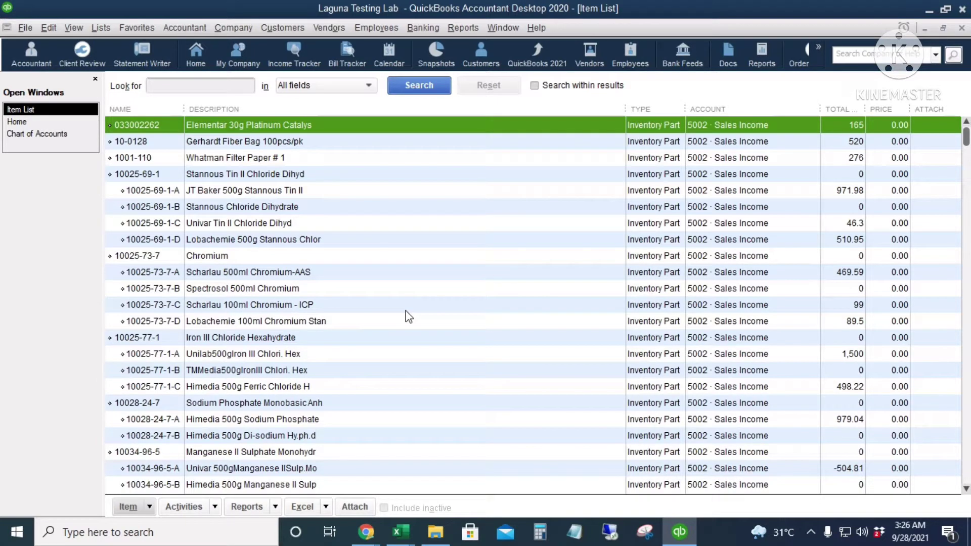
# Start a new Service item in the Item List named 'Opening Balance'
pyautogui.hotkey('alt', 'Tab')
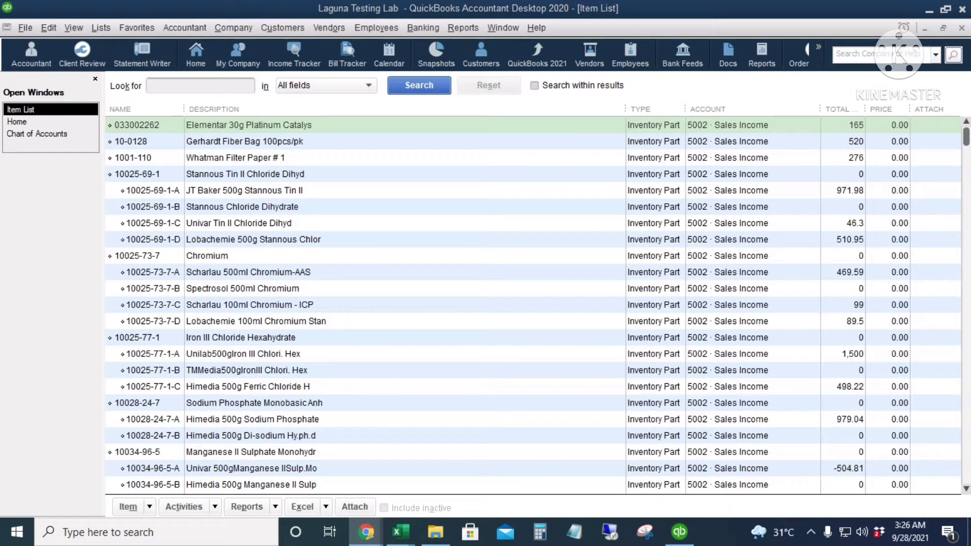
pyautogui.click(318, 206)
pyautogui.rightClick(319, 170)
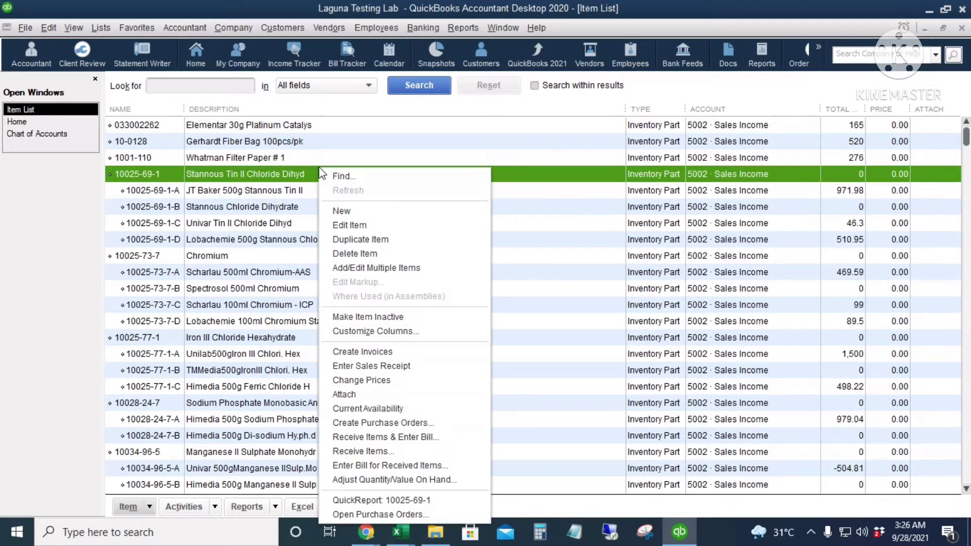
pyautogui.click(385, 214)
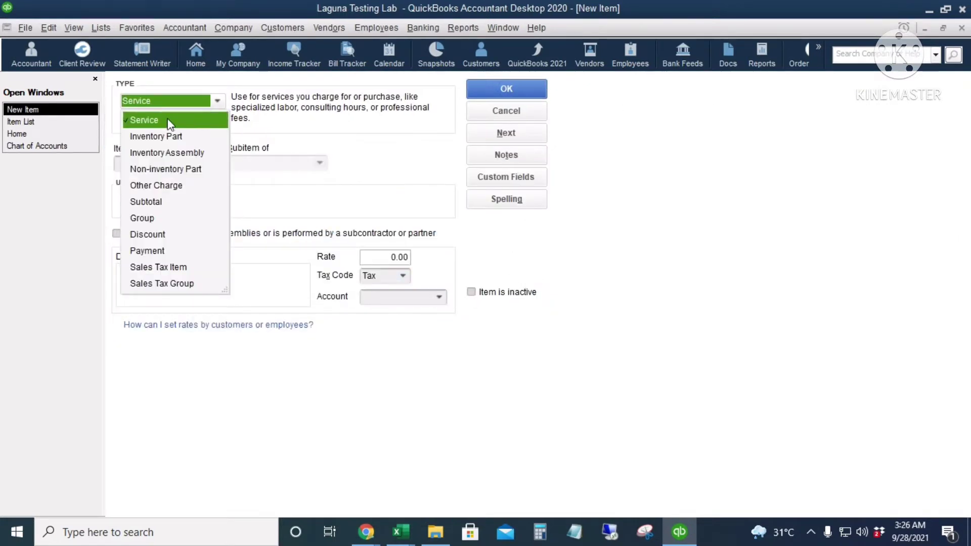
pyautogui.click(168, 121)
pyautogui.click(178, 165)
pyautogui.write('Orga')
pyautogui.press('BackSpace')
pyautogui.press('BackSpace')
pyautogui.press('BackSpace')
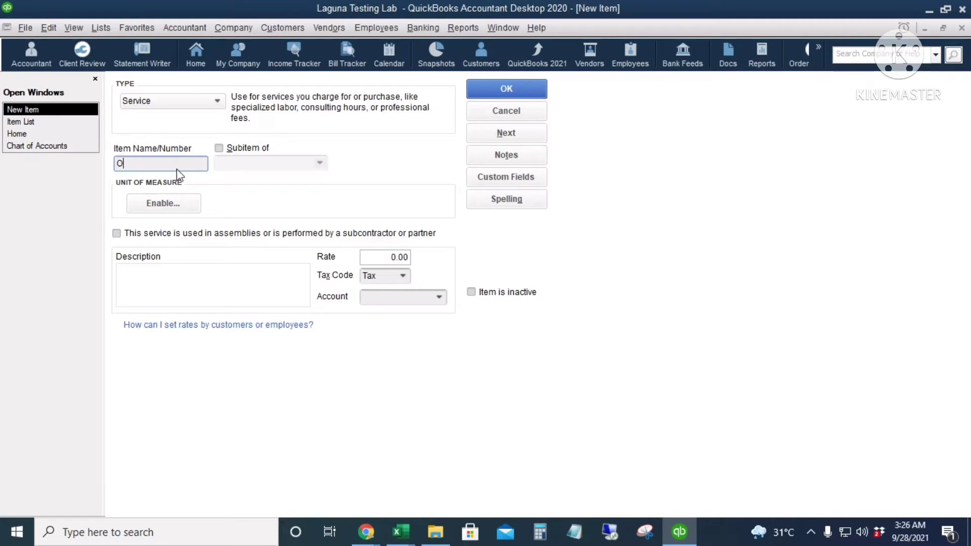
pyautogui.write('pening Balance')
# Post the item to 30000 Opening Balance Equity with tax code Non, then return Home
pyautogui.click(388, 296)
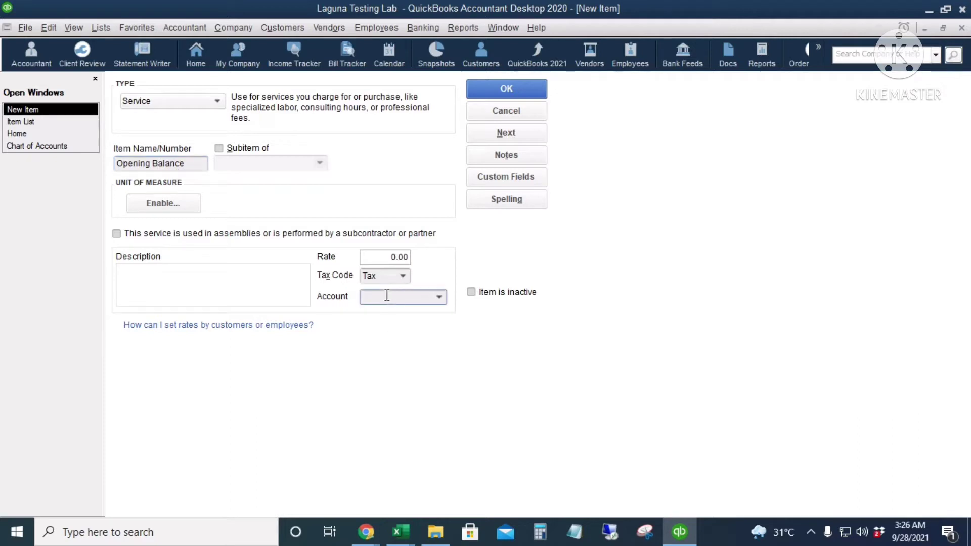
pyautogui.write('O')
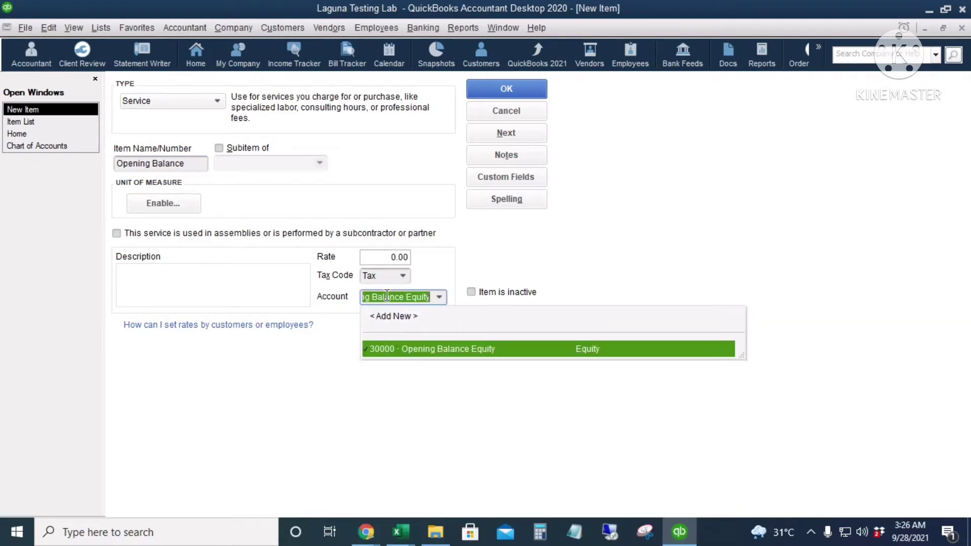
pyautogui.press('Tab')
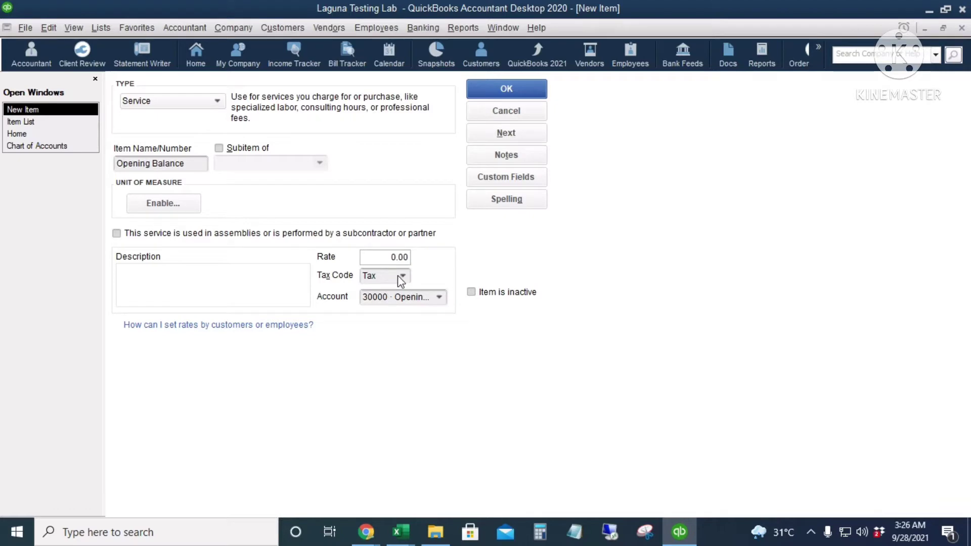
pyautogui.click(402, 275)
pyautogui.click(423, 344)
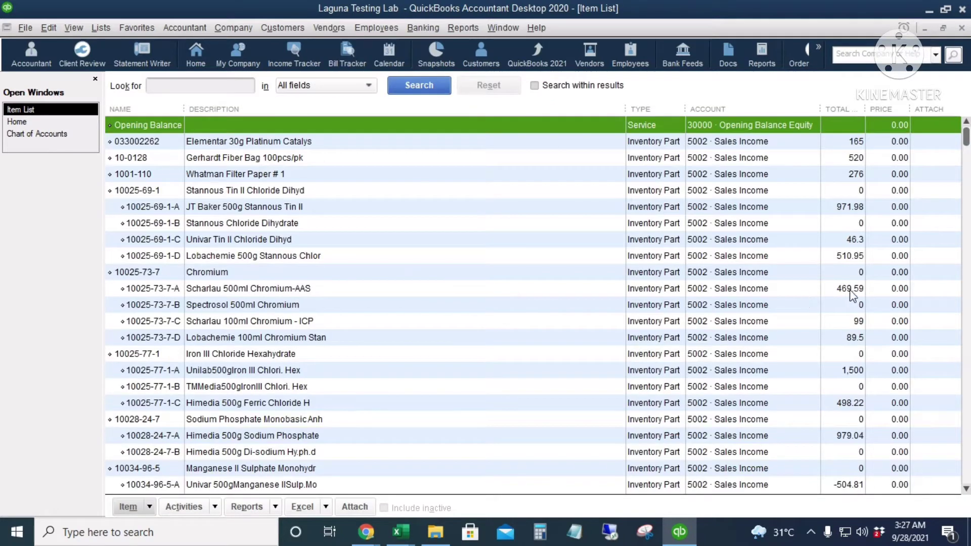
pyautogui.click(39, 123)
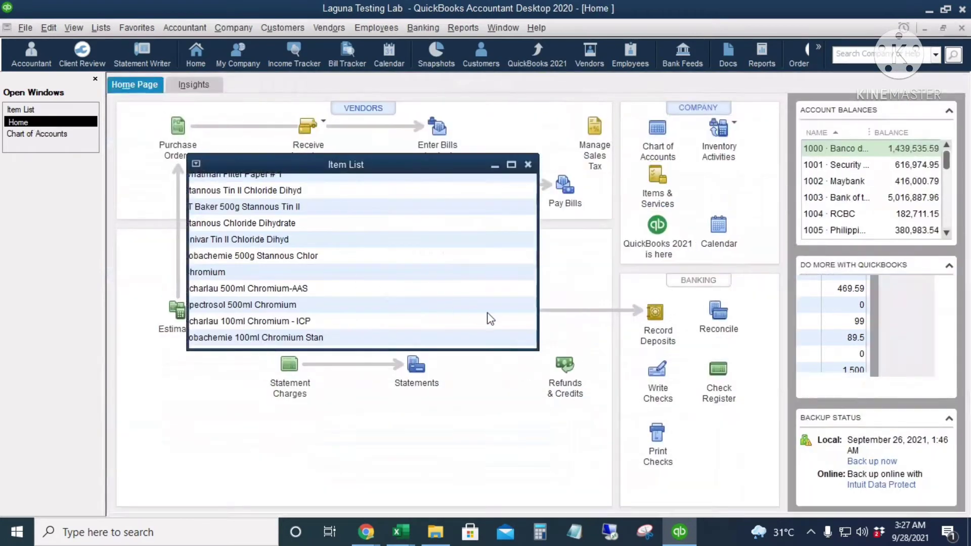
# Open a new invoice from Create Invoices, then bring the AR Import workbook forward
pyautogui.click(249, 314)
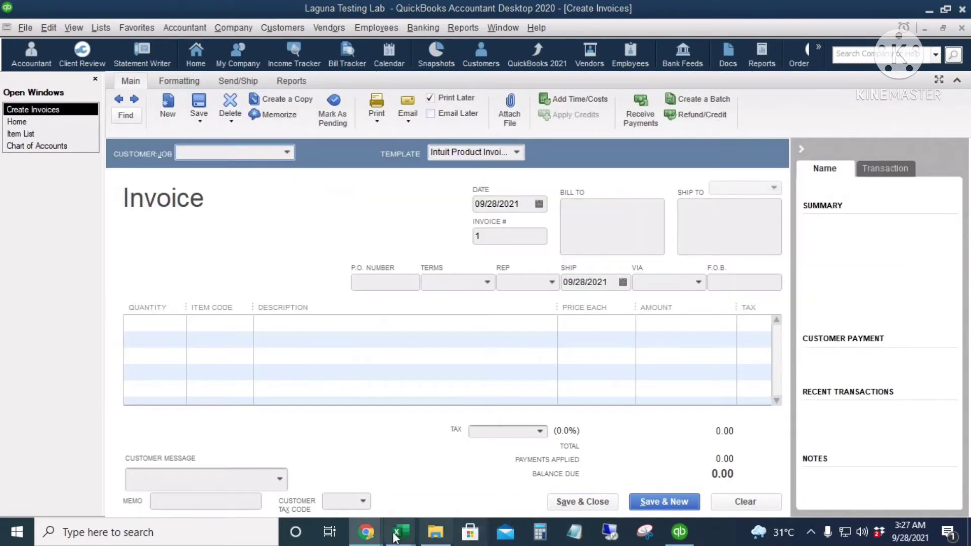
pyautogui.moveTo(399, 533)
pyautogui.click(306, 442)
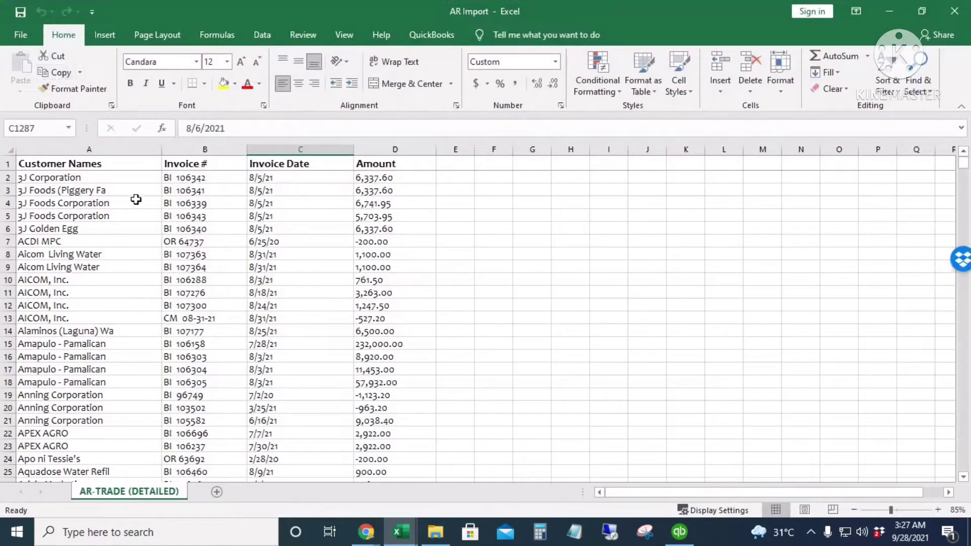
# Copy 3J Corporation from cell A2 and begin entering it as the invoice customer
pyautogui.click(74, 179)
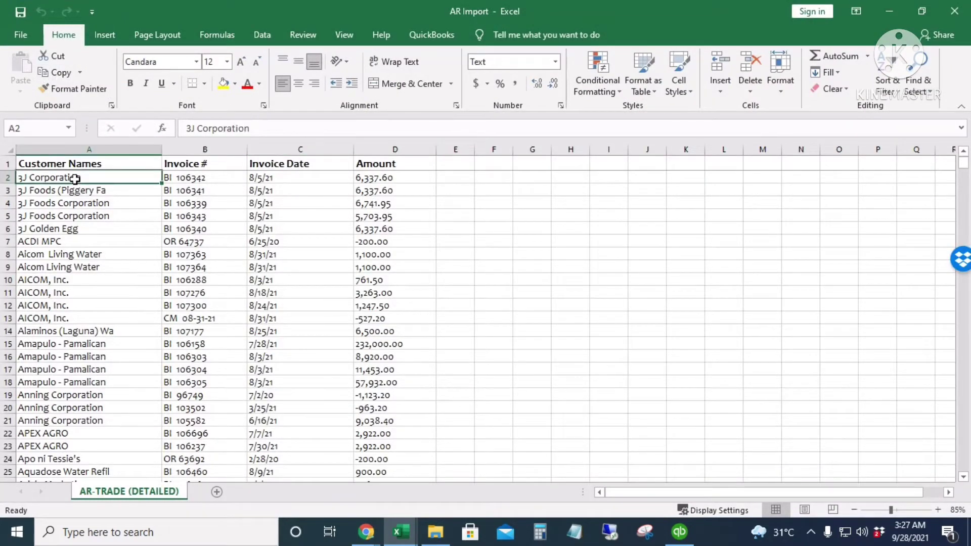
pyautogui.hotkey('ctrl', 'c')
pyautogui.click(678, 531)
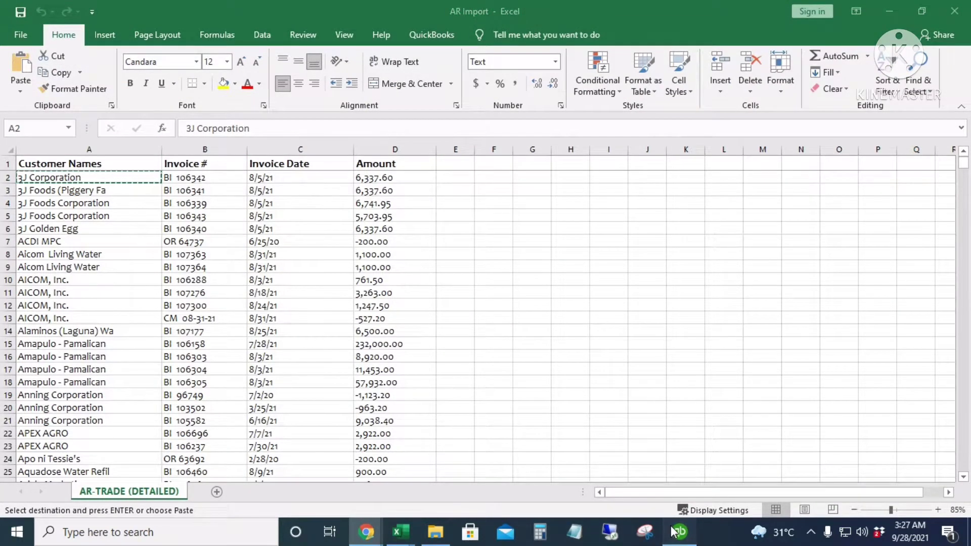
pyautogui.write('3J Corp-Brgy Solidad')
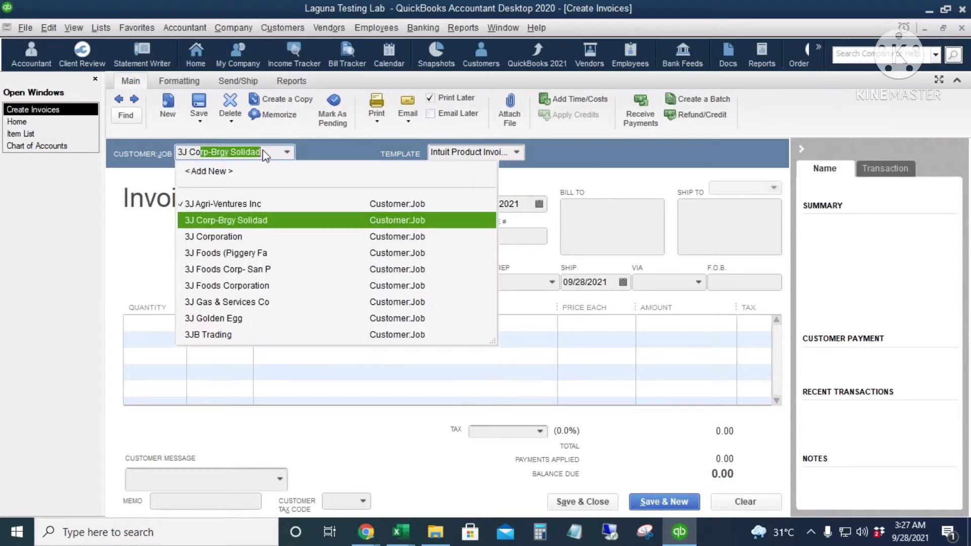
# Set customer 3J Corporation, date 08/05/2021, the sheet's invoice number and Net 30 terms
pyautogui.click(273, 220)
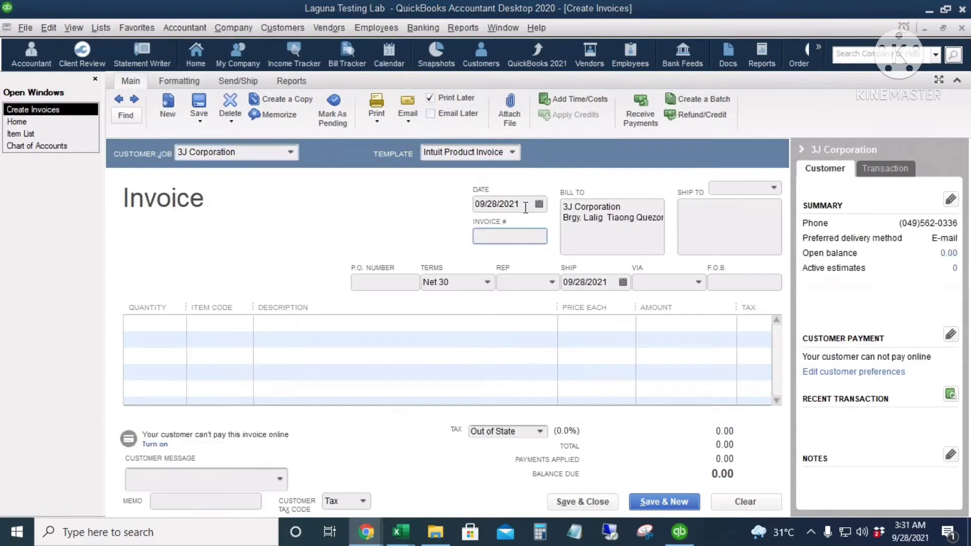
pyautogui.click(535, 203)
pyautogui.write('8.5')
pyautogui.press('Tab')
pyautogui.write('BI 106342')
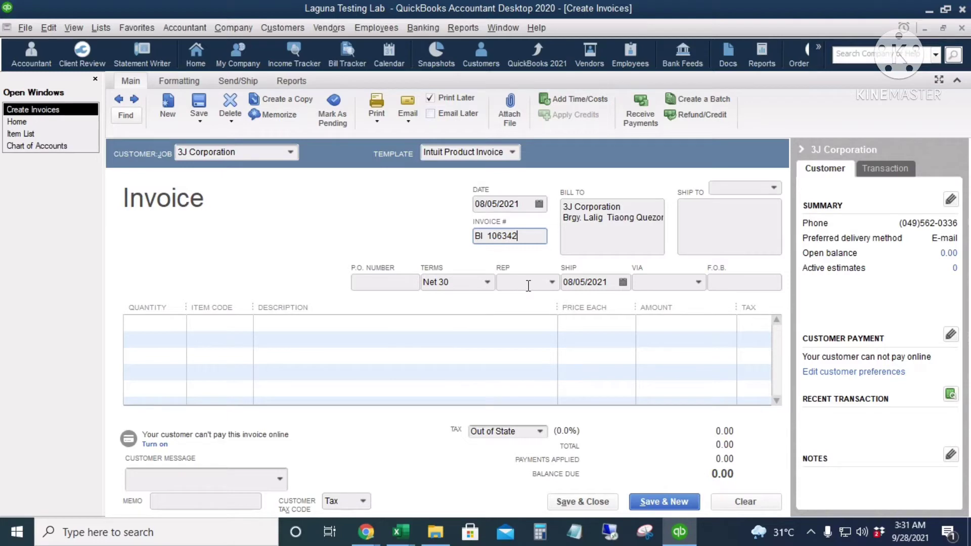
pyautogui.moveTo(473, 281); pyautogui.dragTo(411, 289)
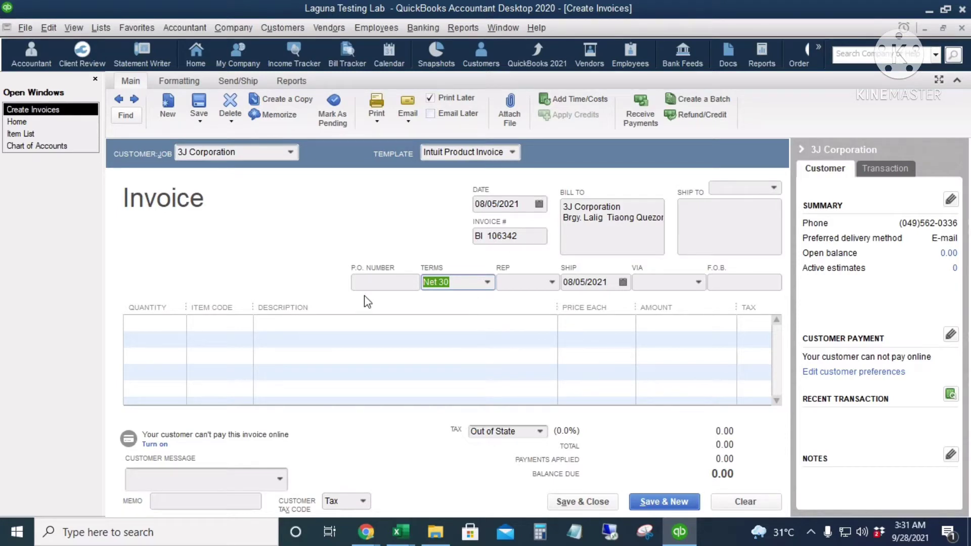
# Add an Opening Balance line item, then check the amount in Excel cell D2
pyautogui.click(145, 326)
pyautogui.click(206, 325)
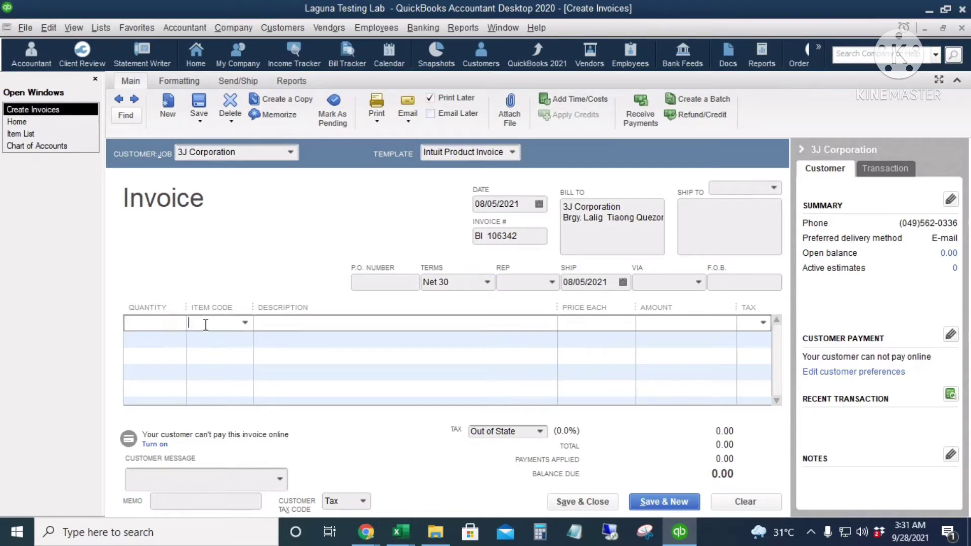
pyautogui.write('O')
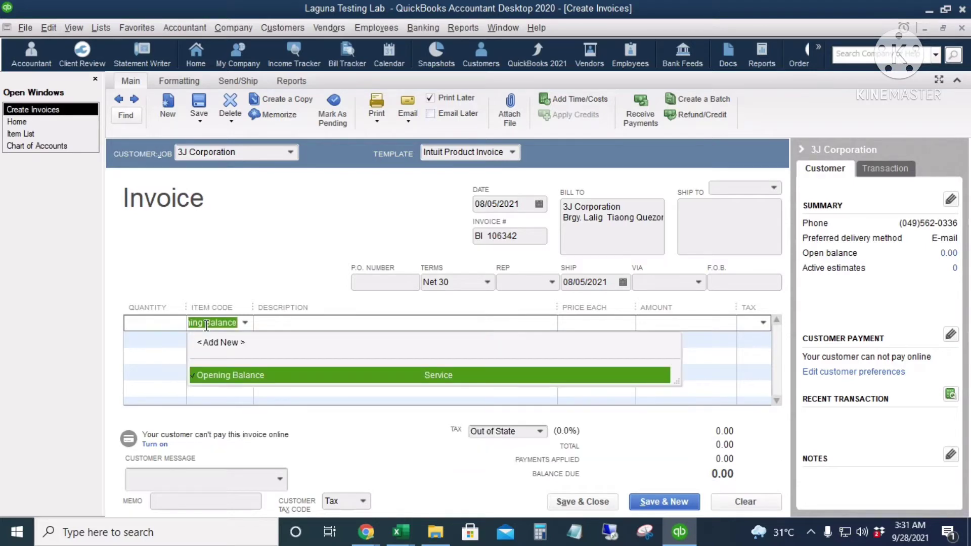
pyautogui.press('Tab')
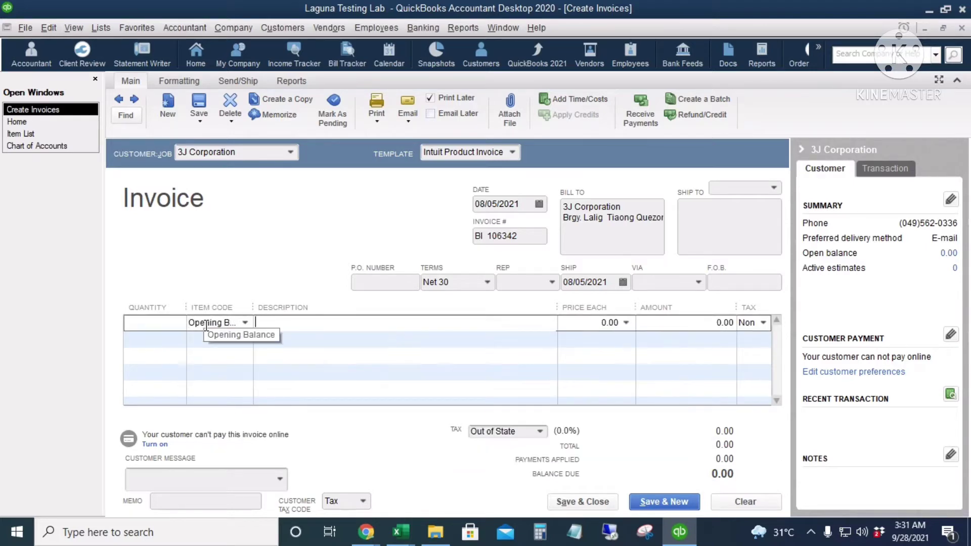
pyautogui.click(679, 531)
pyautogui.click(388, 176)
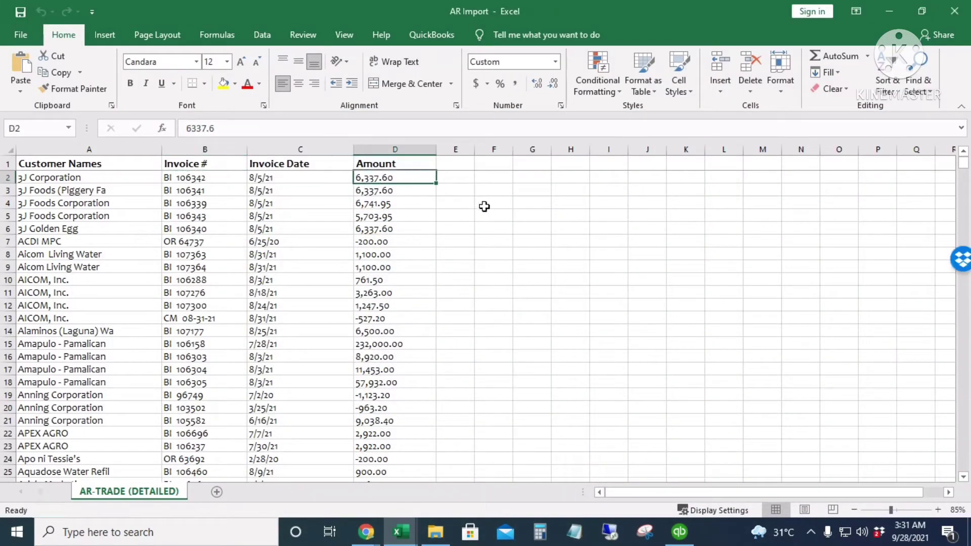
pyautogui.click(679, 532)
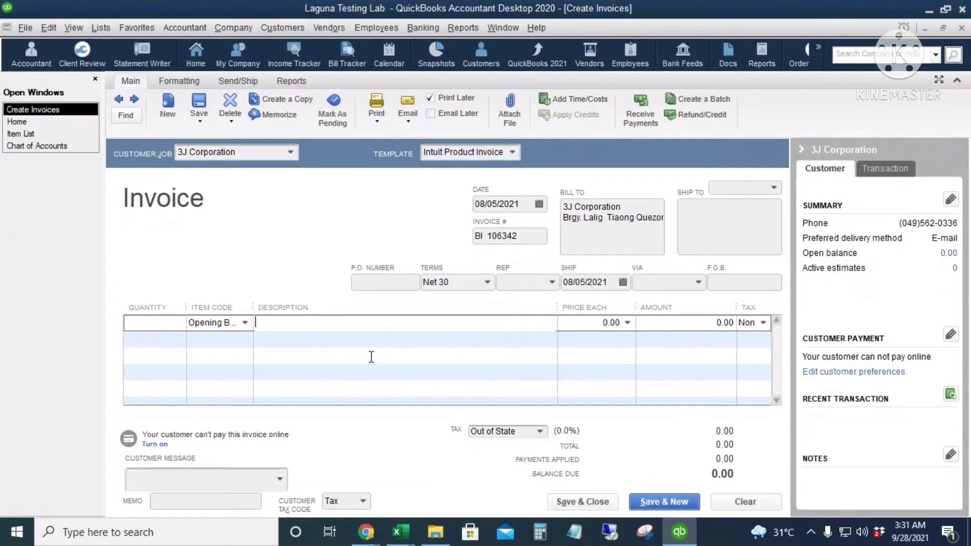
# Paste 6,337.60 as the line amount and save the 3J Corporation invoice
pyautogui.click(673, 322)
pyautogui.hotkey('ctrl', 'v')
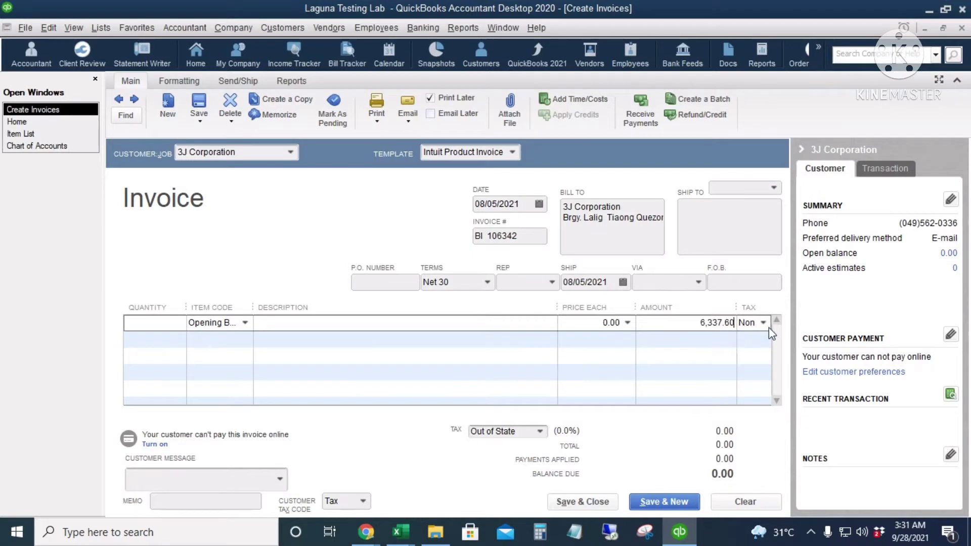
pyautogui.click(756, 329)
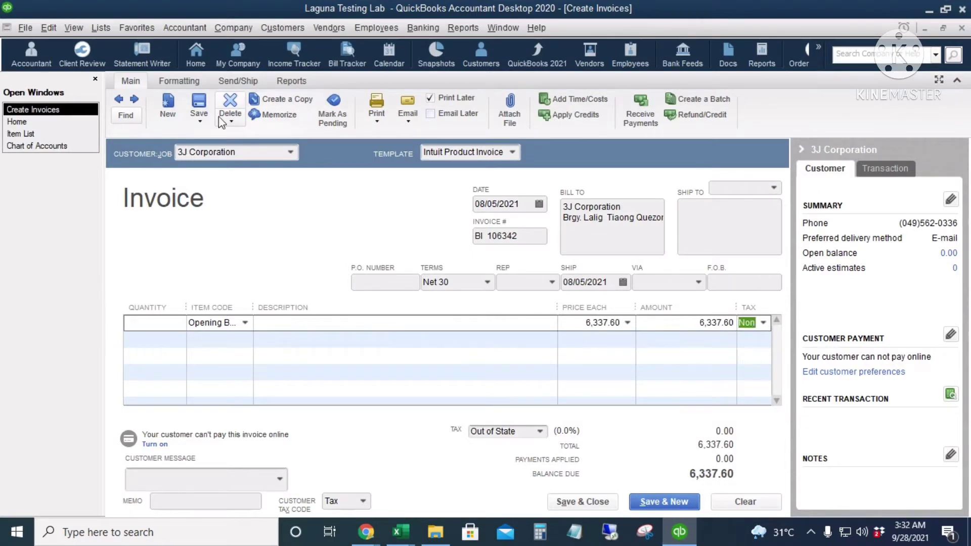
pyautogui.click(200, 108)
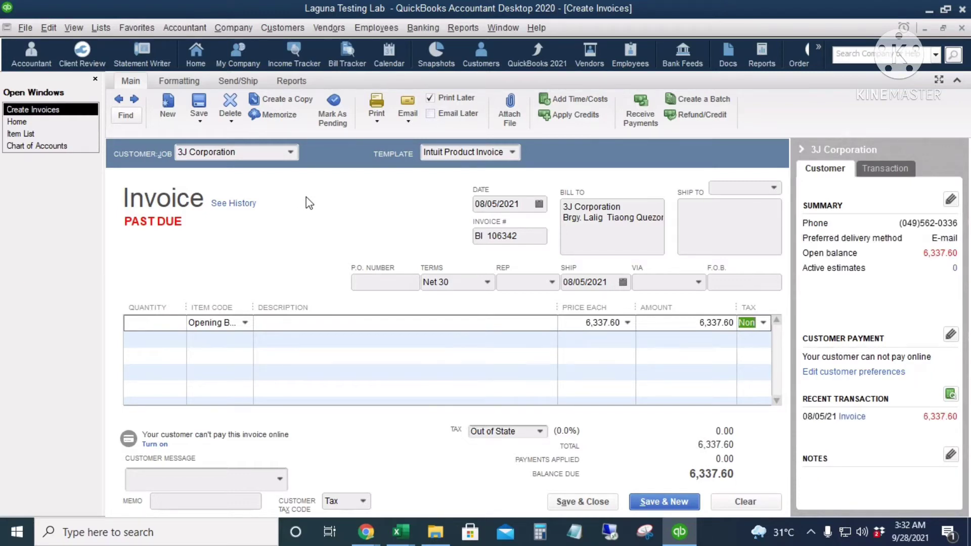
pyautogui.hotkey('ctrl', 'y')
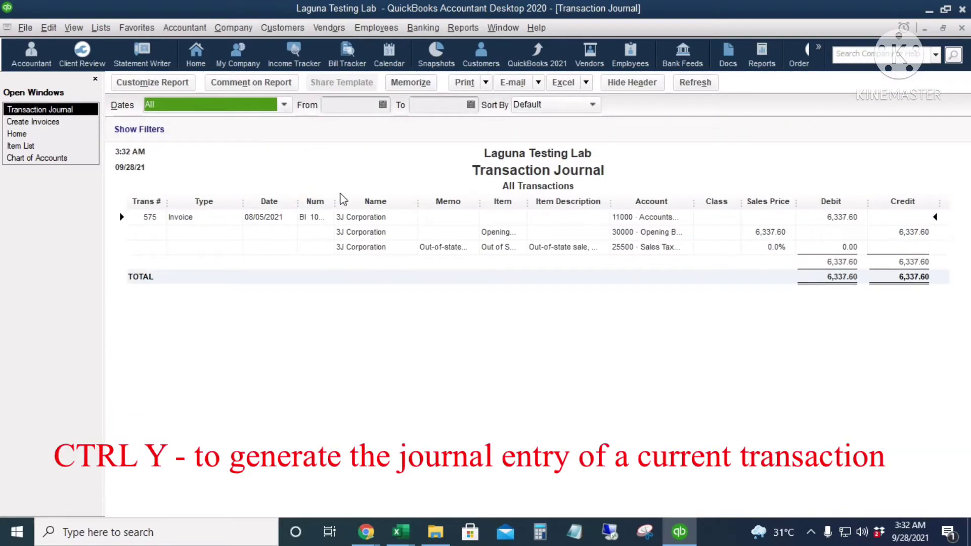
# Review the journal's Opening Balance Equity credit, close it without memorizing, and save-close the invoice
pyautogui.moveTo(691, 206); pyautogui.dragTo(716, 204)
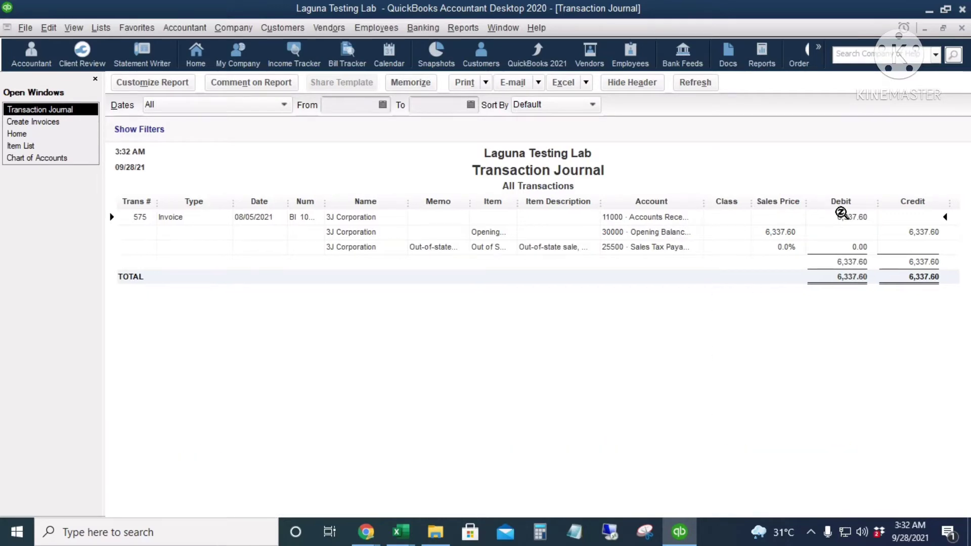
pyautogui.moveTo(707, 208); pyautogui.dragTo(727, 203)
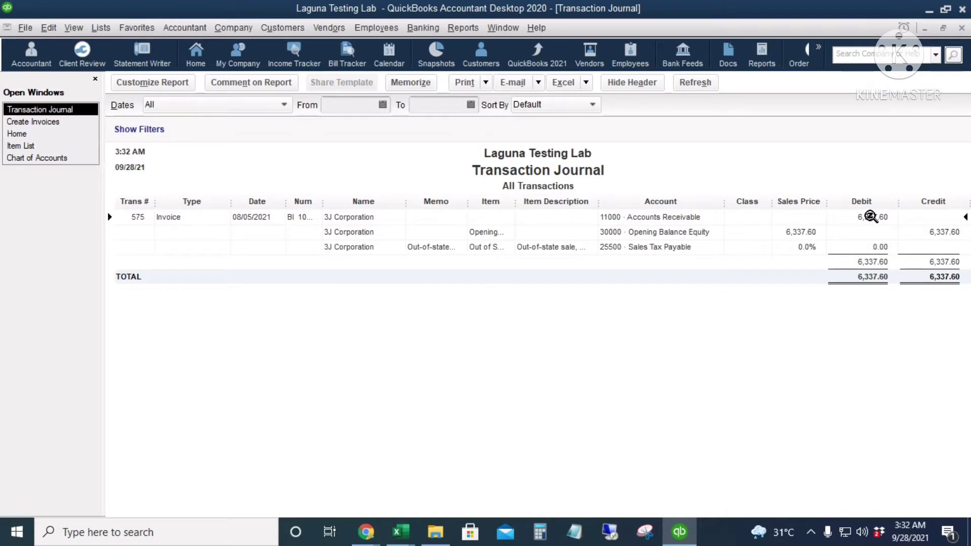
pyautogui.click(950, 235)
pyautogui.hotkey('ctrl', 'm')
pyautogui.click(538, 241)
pyautogui.click(534, 268)
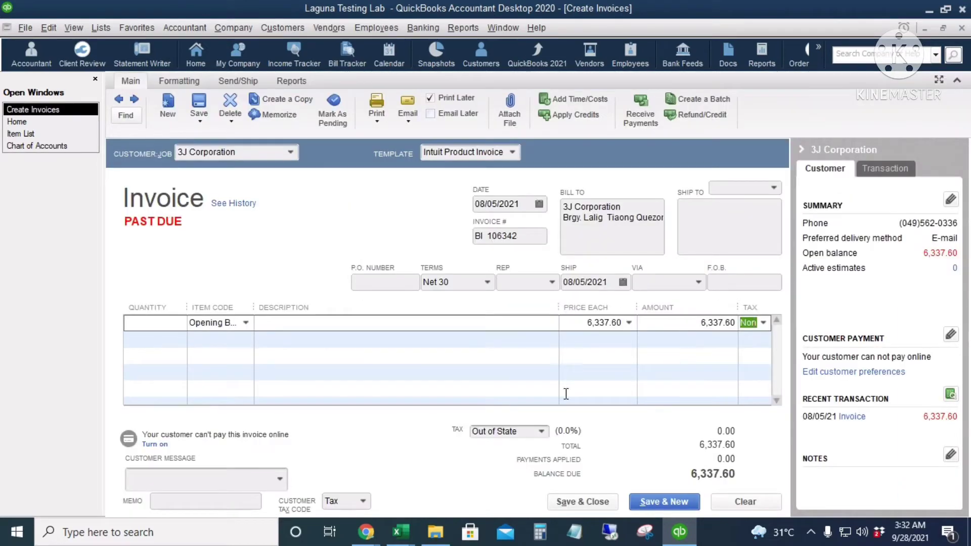
pyautogui.click(582, 502)
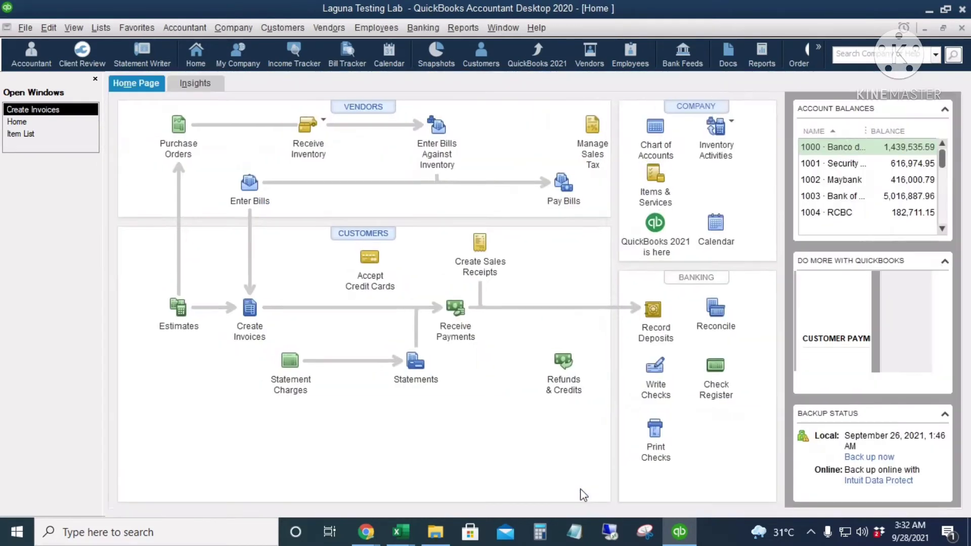
# Run Customer Balance Summary from Reports > Customers & Receivables to see the 6,337.60 balance
pyautogui.click(462, 28)
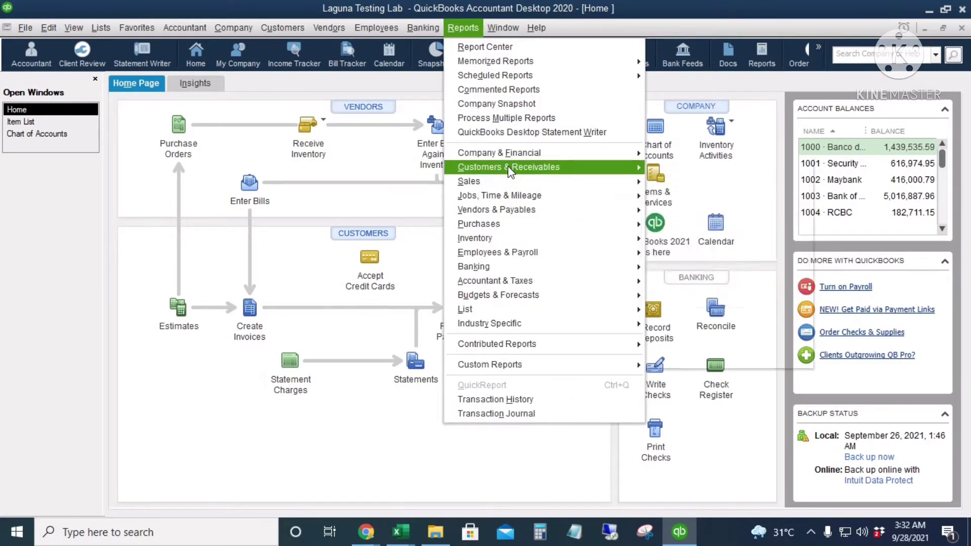
pyautogui.moveTo(510, 172)
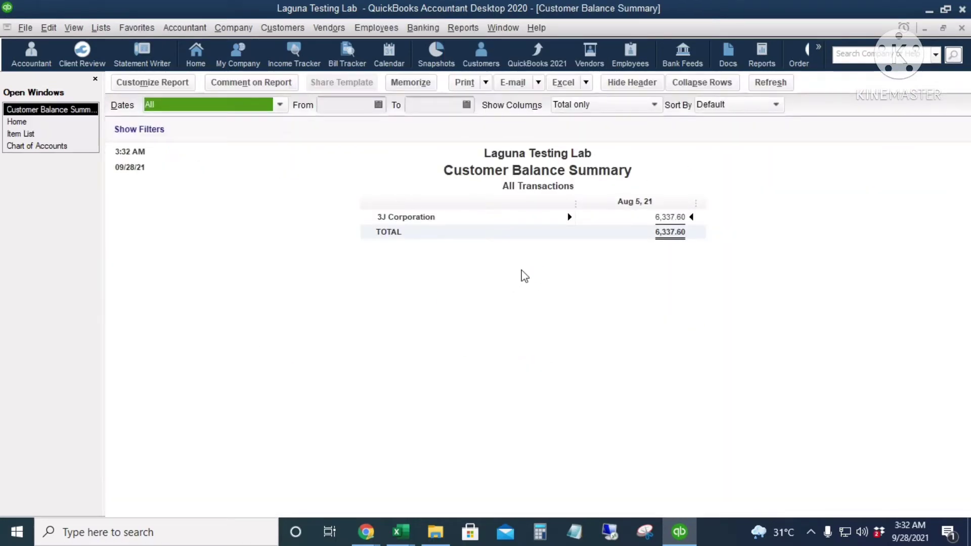
pyautogui.click(674, 219)
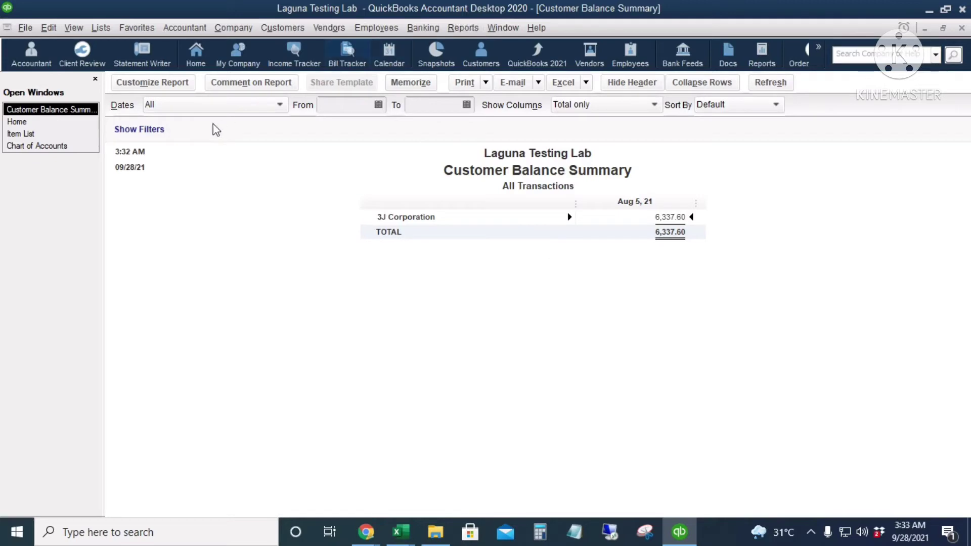
# Open Batch Enter Transactions from the Accountant menu, then switch to the AR Import workbook
pyautogui.click(180, 29)
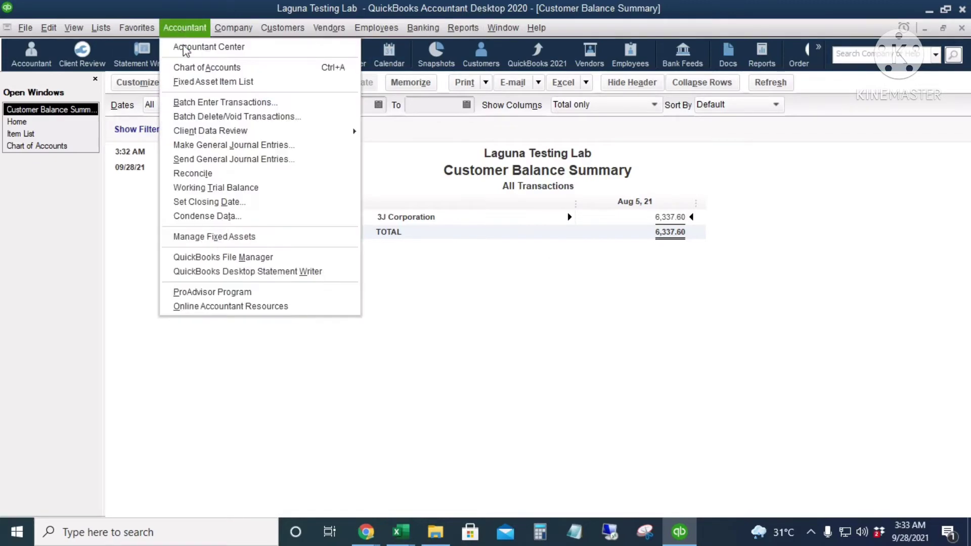
pyautogui.click(221, 103)
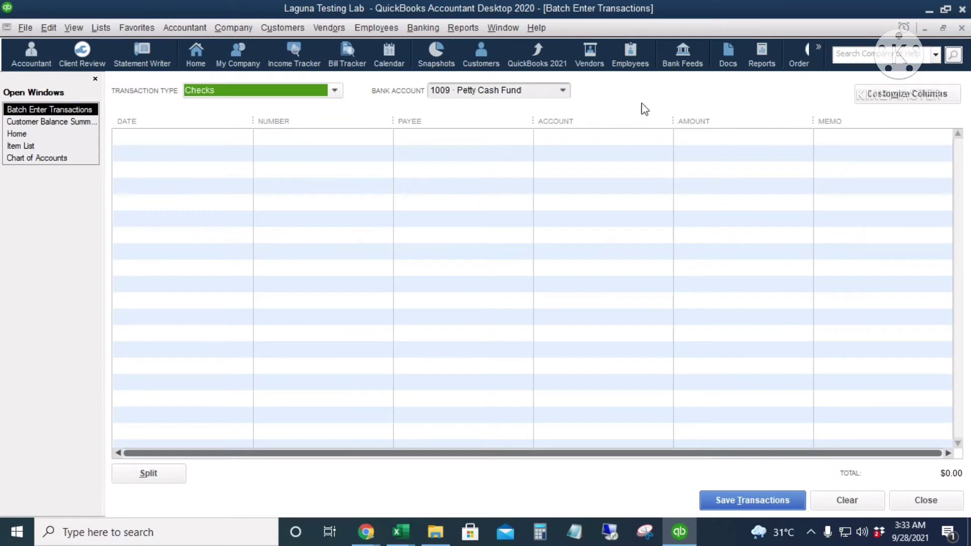
pyautogui.click(366, 532)
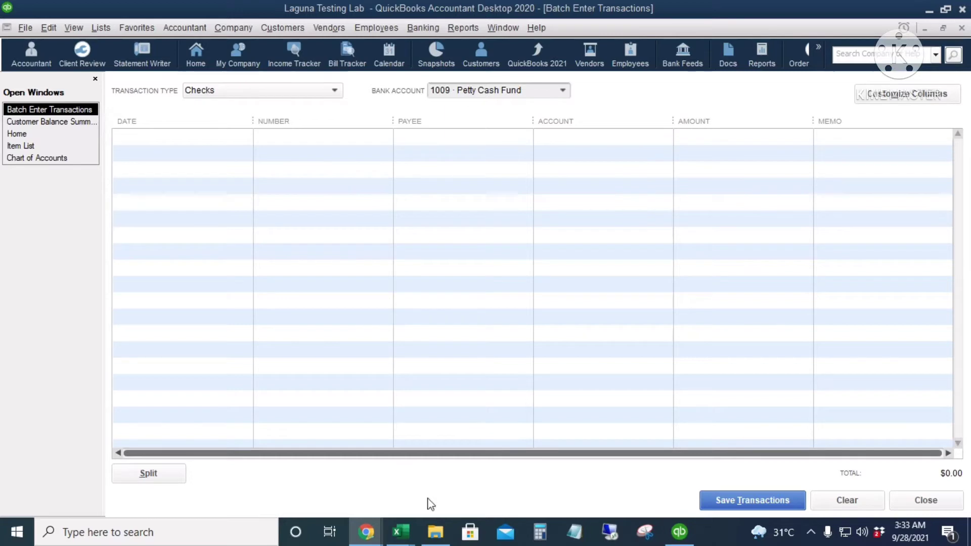
pyautogui.click(688, 542)
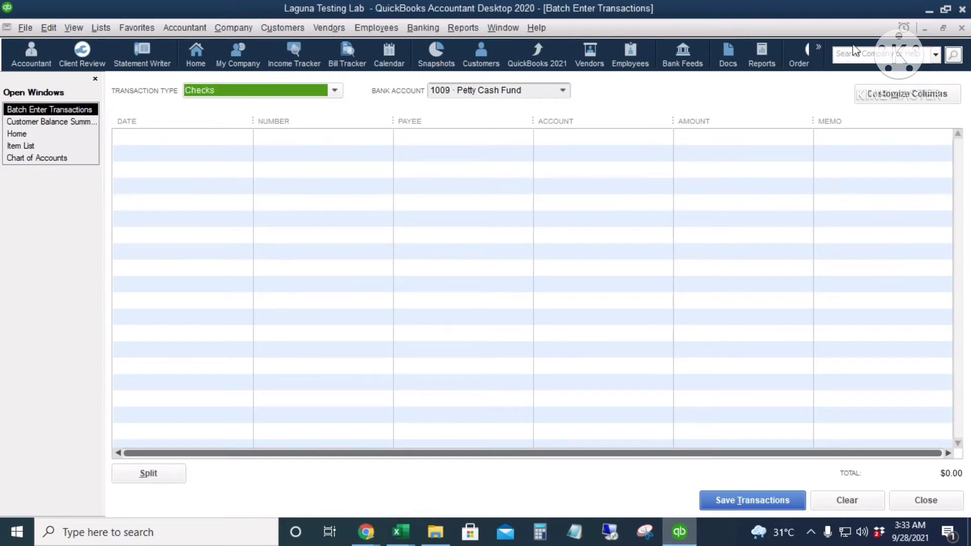
pyautogui.click(400, 532)
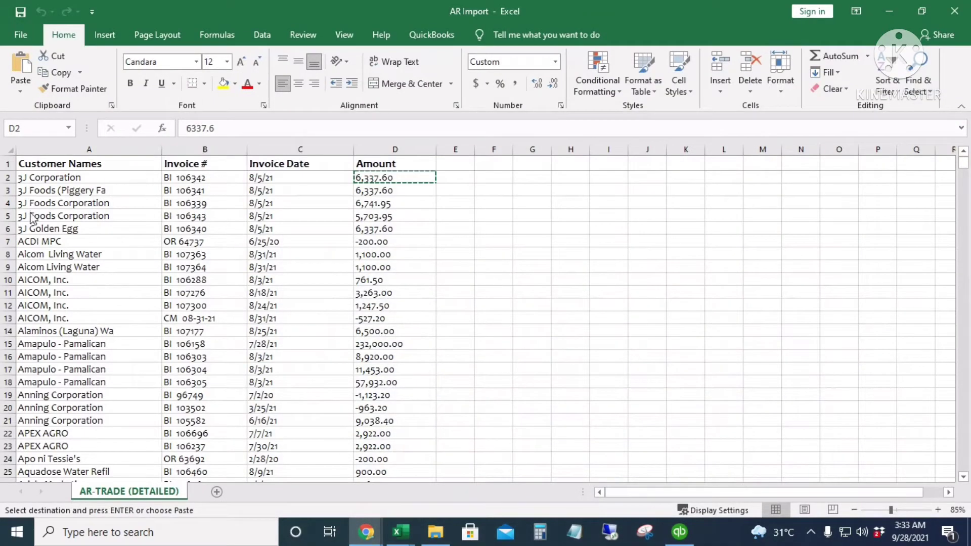
# Select the Customer Names, Invoice #, Invoice Date and Amount columns, then return to QuickBooks
pyautogui.moveTo(89, 150); pyautogui.dragTo(192, 151)
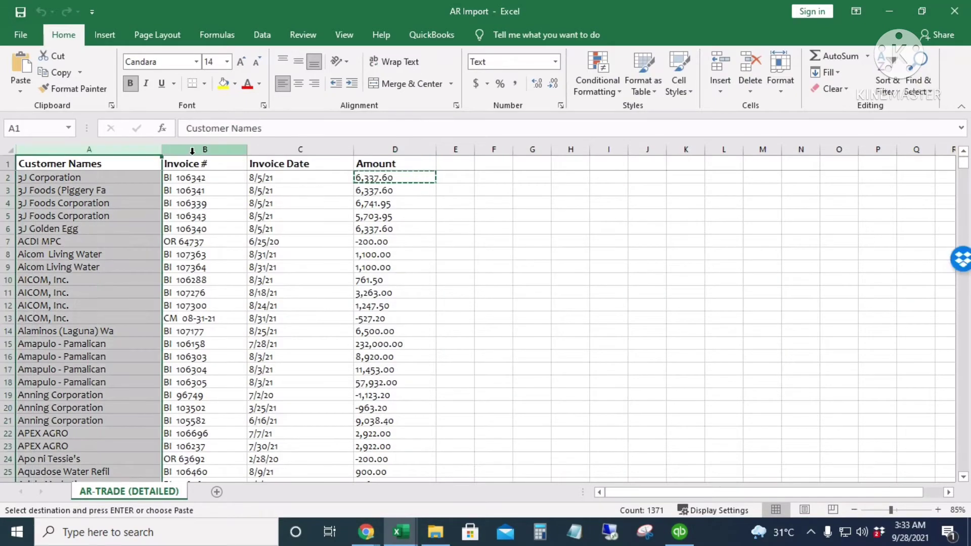
pyautogui.click(192, 151)
pyautogui.click(297, 150)
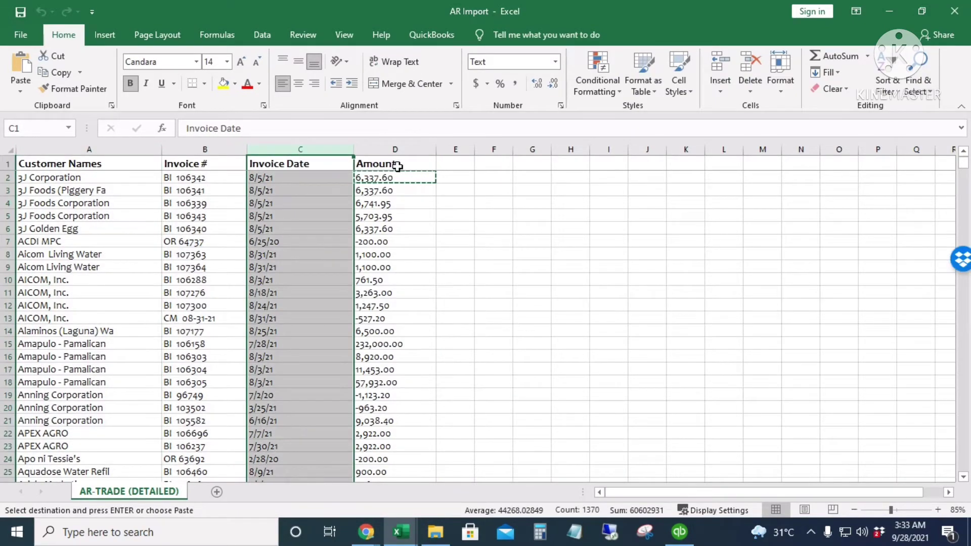
pyautogui.click(395, 150)
pyautogui.click(679, 532)
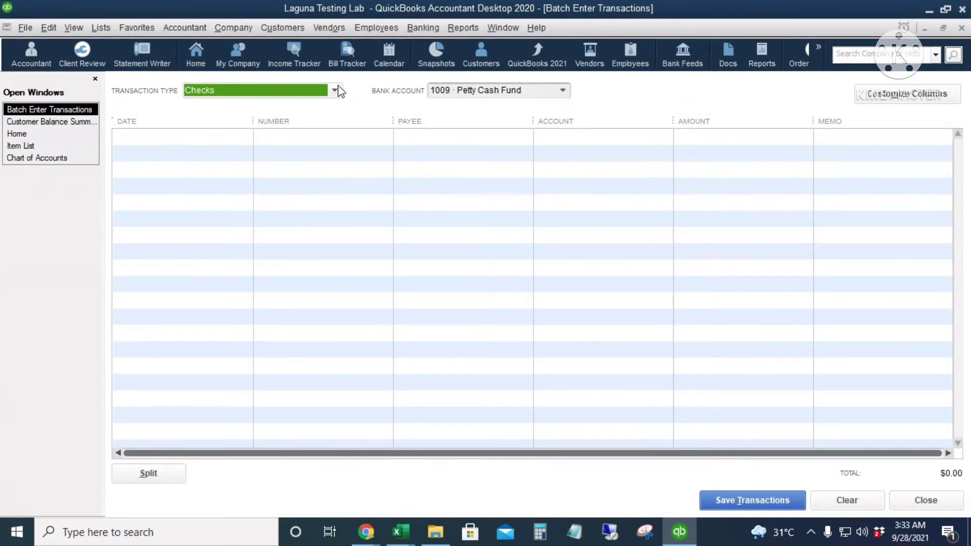
# Set the batch transaction type to Invoices & Credit Memos on 11000 Accounts Receivable
pyautogui.click(337, 89)
pyautogui.click(292, 174)
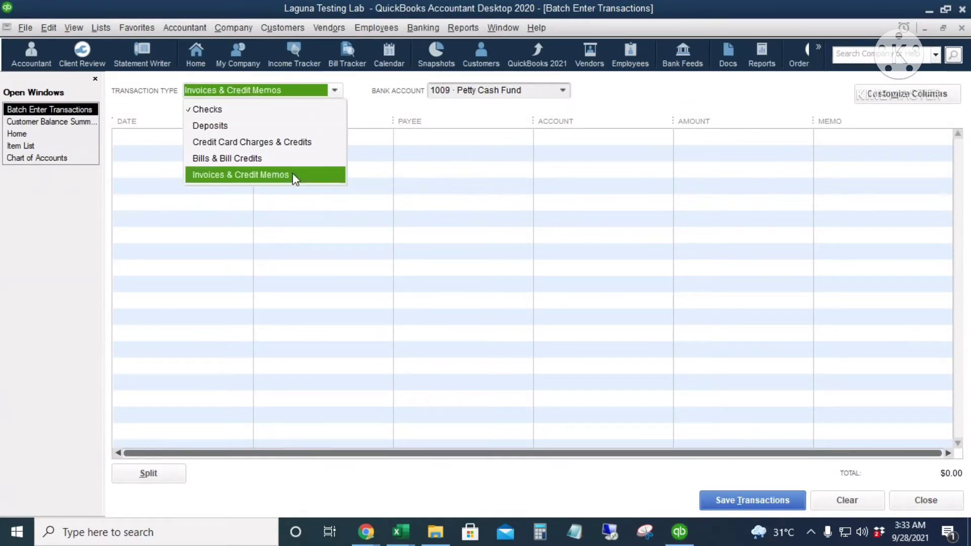
pyautogui.click(293, 175)
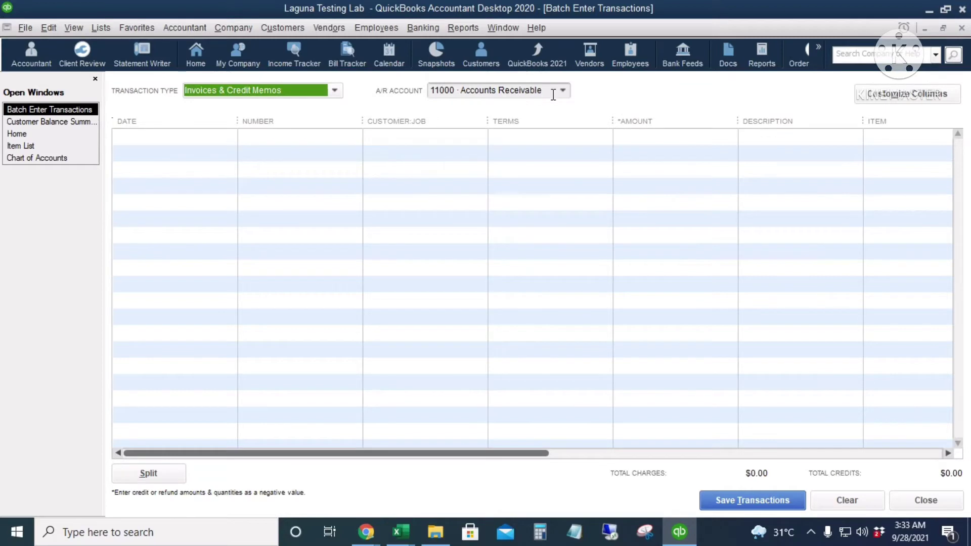
pyautogui.click(530, 95)
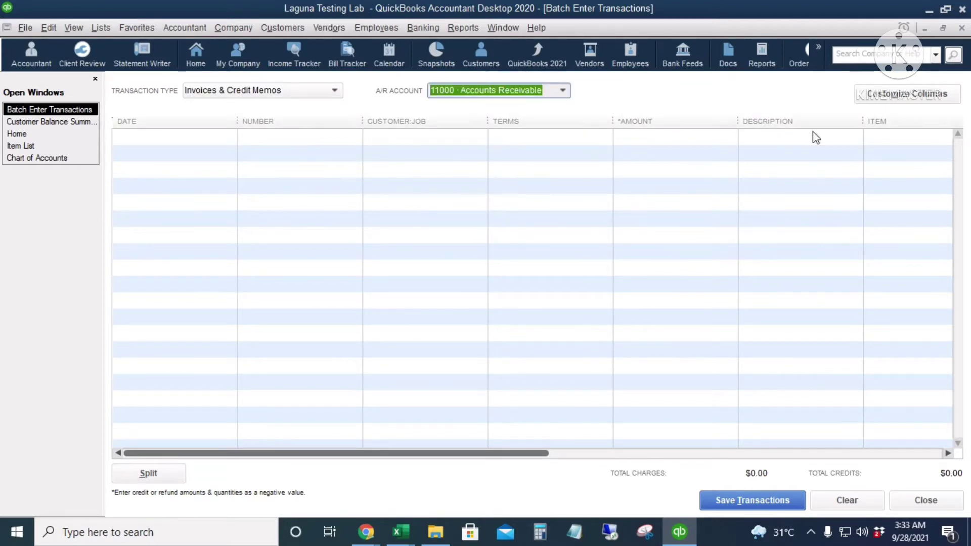
# Reorder the chosen columns so Customer:Job, Number, Date and Amount come first
pyautogui.click(908, 97)
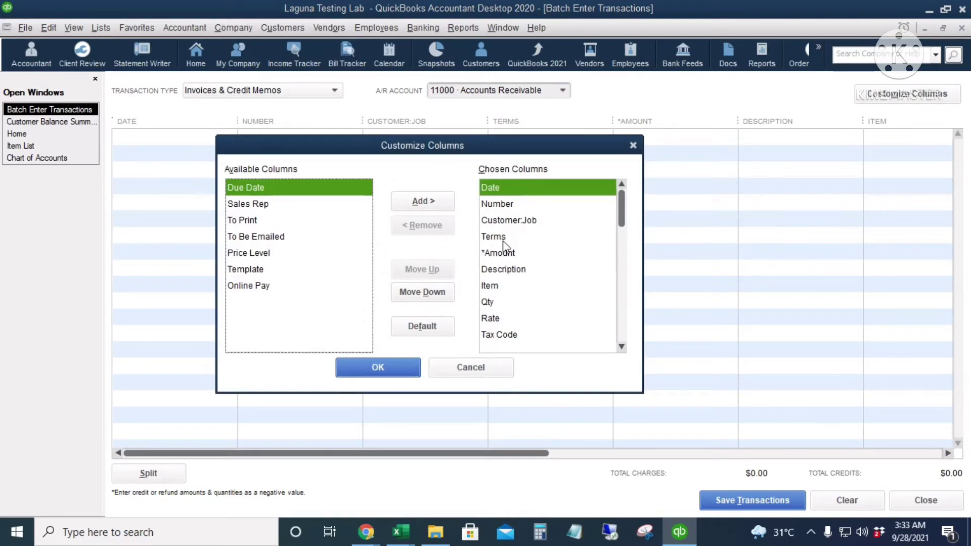
pyautogui.click(511, 220)
pyautogui.click(427, 269)
pyautogui.click(427, 269)
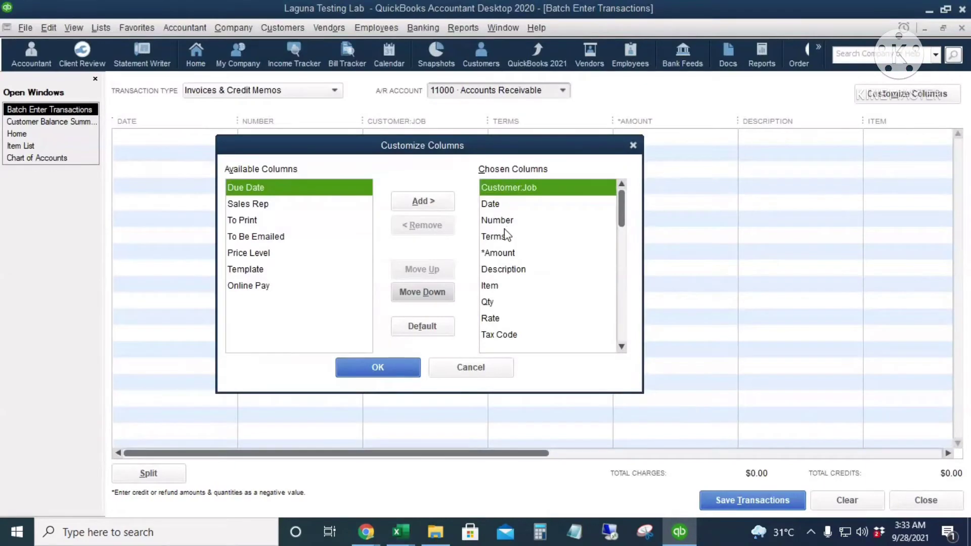
pyautogui.click(508, 221)
pyautogui.click(430, 270)
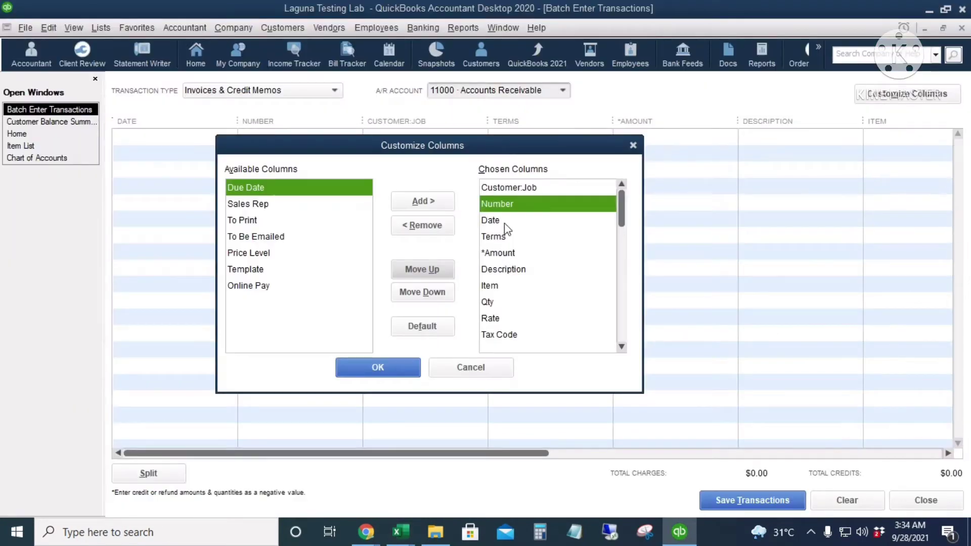
pyautogui.click(505, 221)
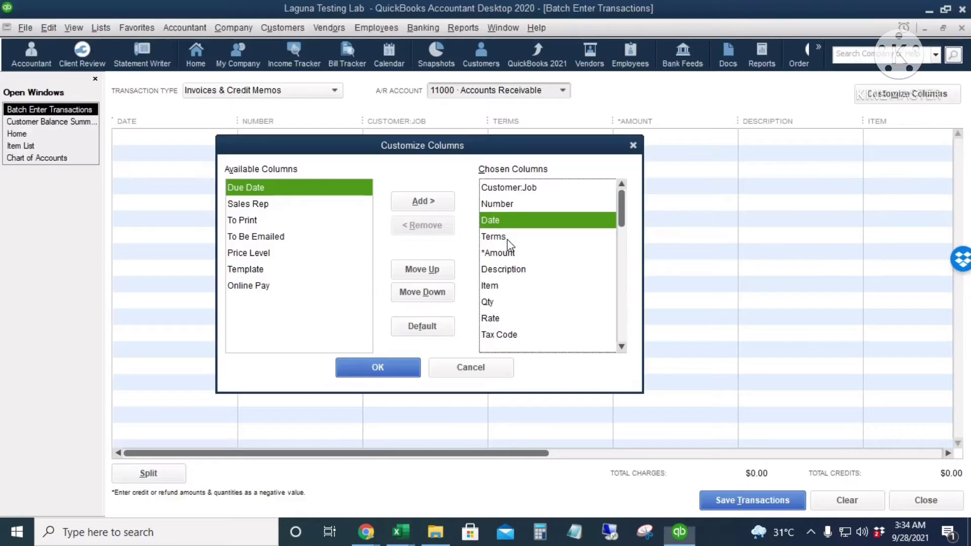
pyautogui.click(506, 253)
pyautogui.click(427, 270)
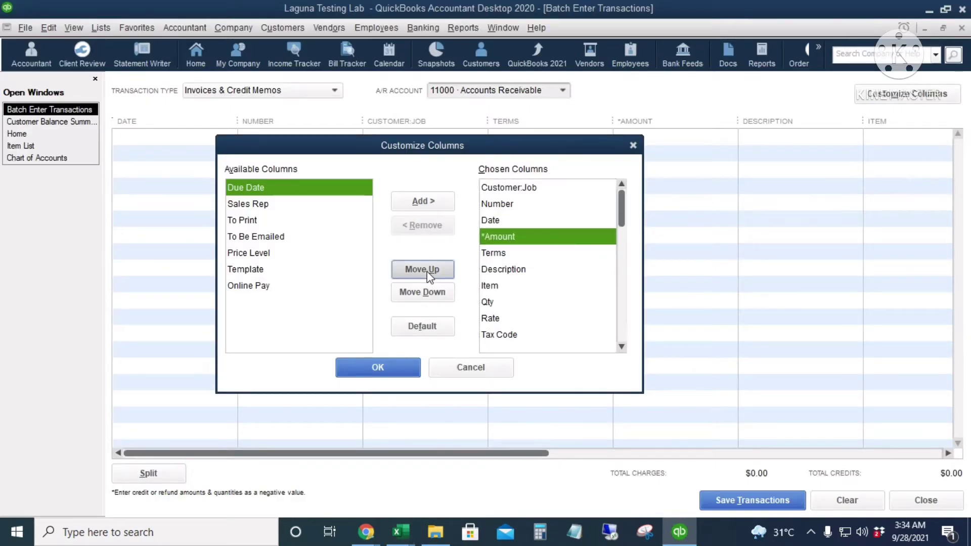
pyautogui.click(502, 254)
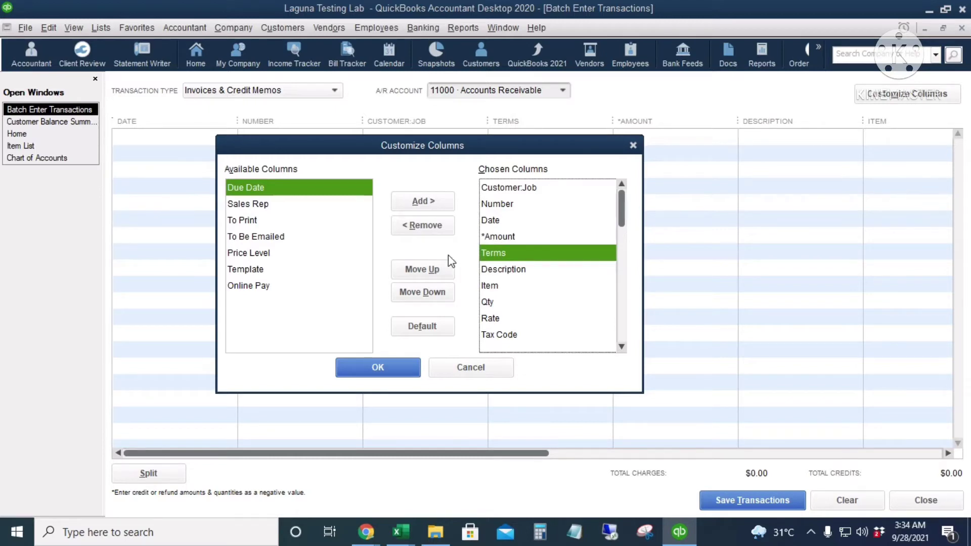
# Remove Terms, Description, Qty and Rate from the chosen columns
pyautogui.click(424, 234)
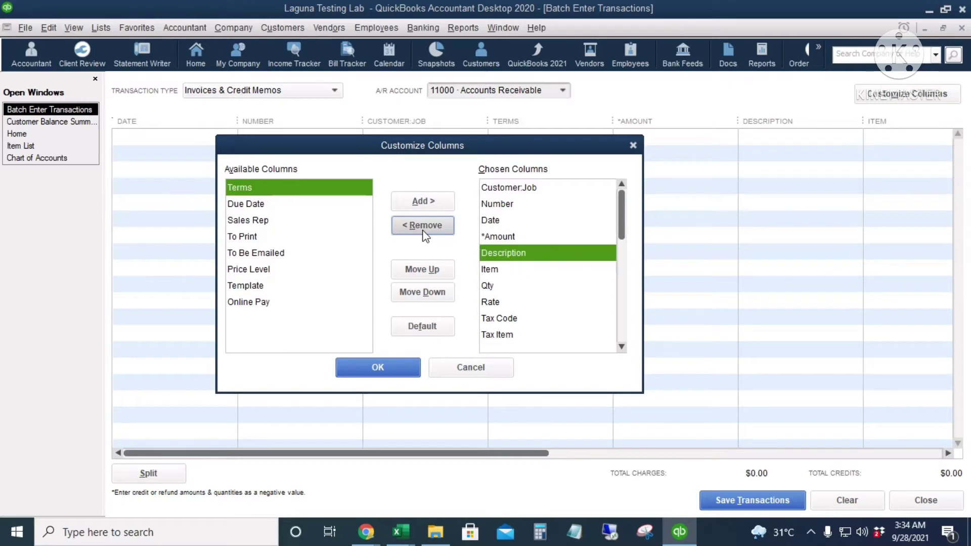
pyautogui.click(425, 235)
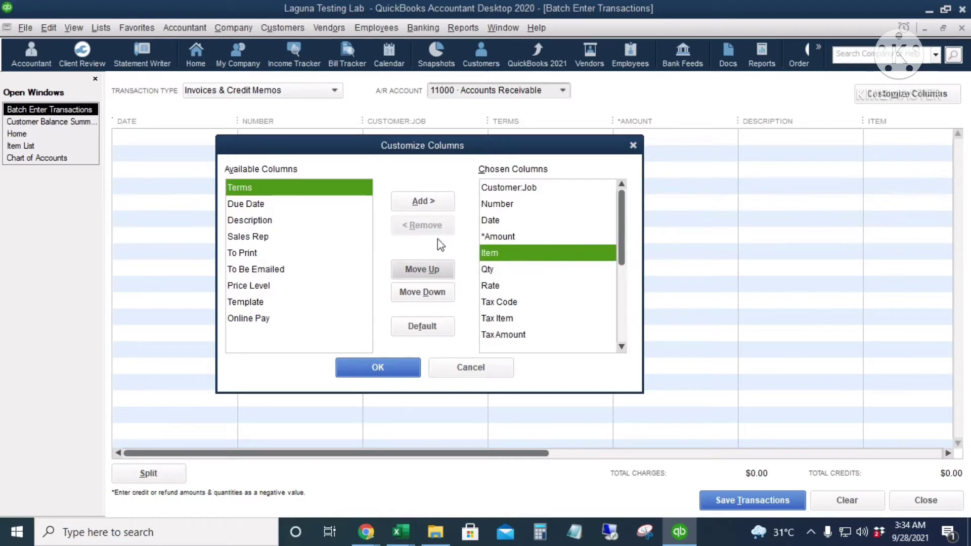
pyautogui.click(520, 257)
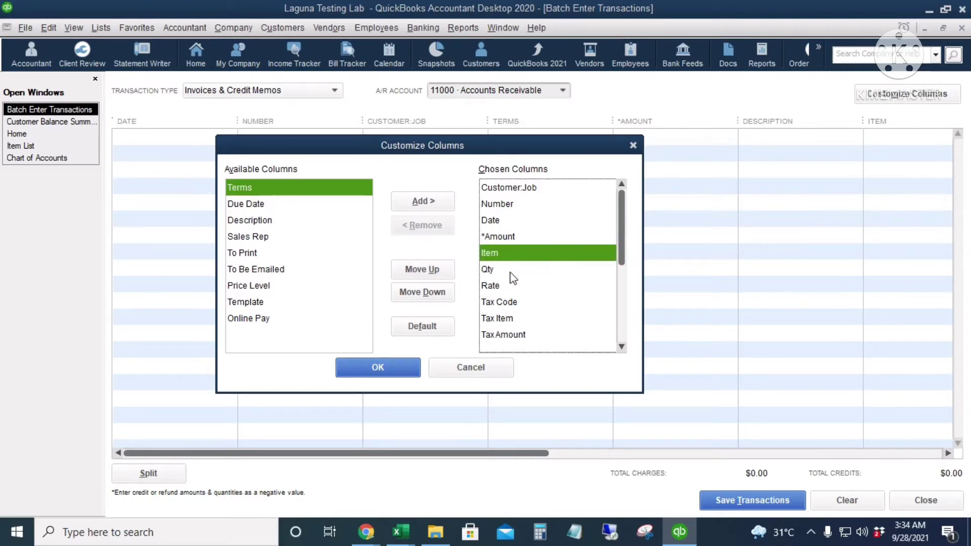
pyautogui.click(501, 270)
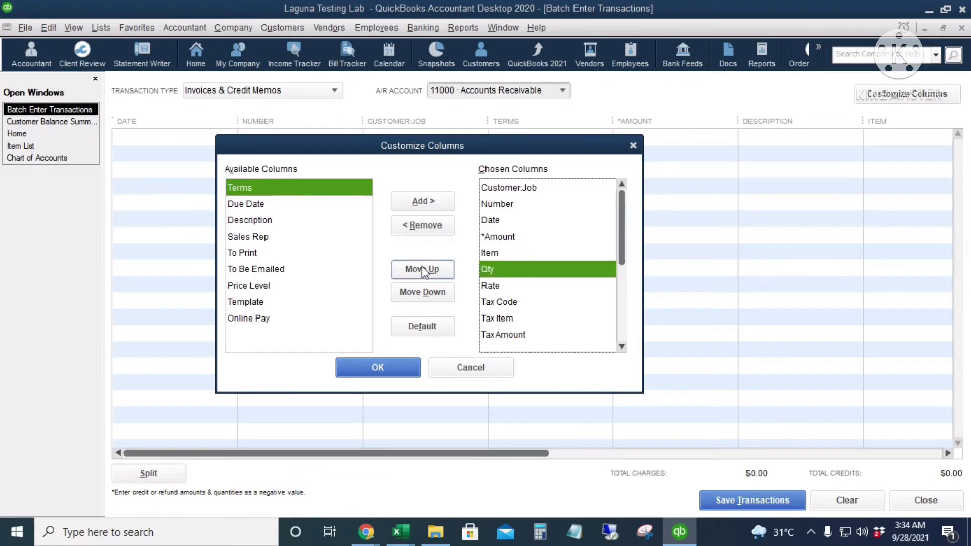
pyautogui.click(425, 226)
pyautogui.click(426, 226)
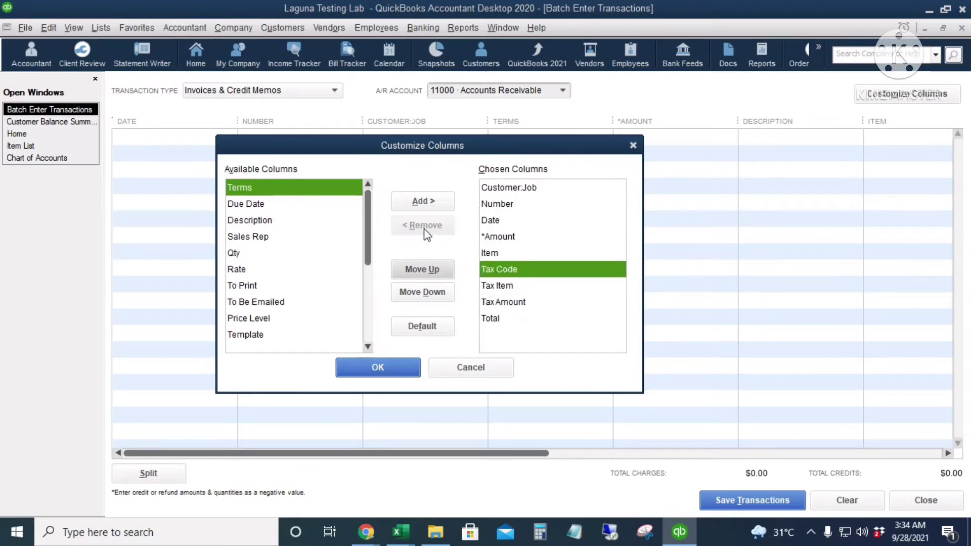
# Review the Tax Code, Tax Item, Tax Amount and Total columns and apply the layout
pyautogui.click(498, 286)
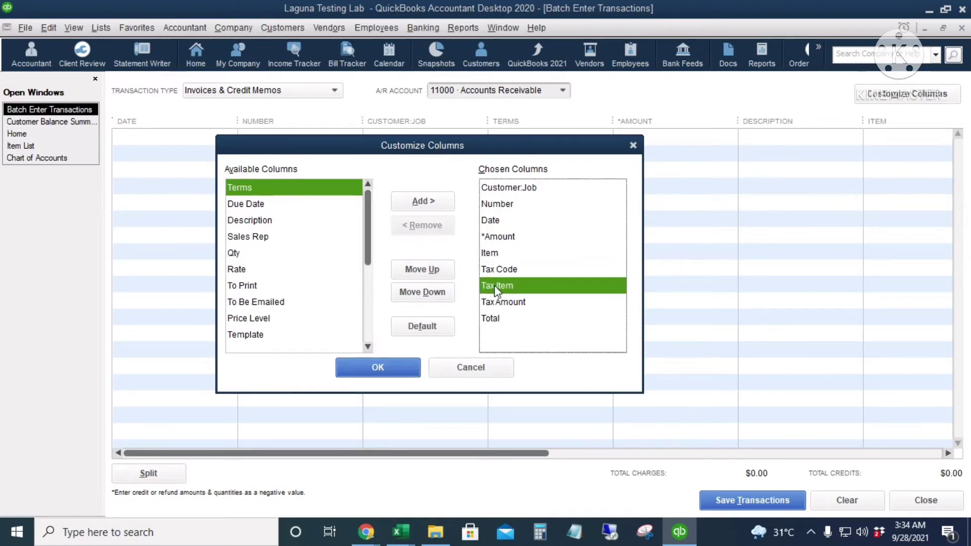
pyautogui.click(513, 309)
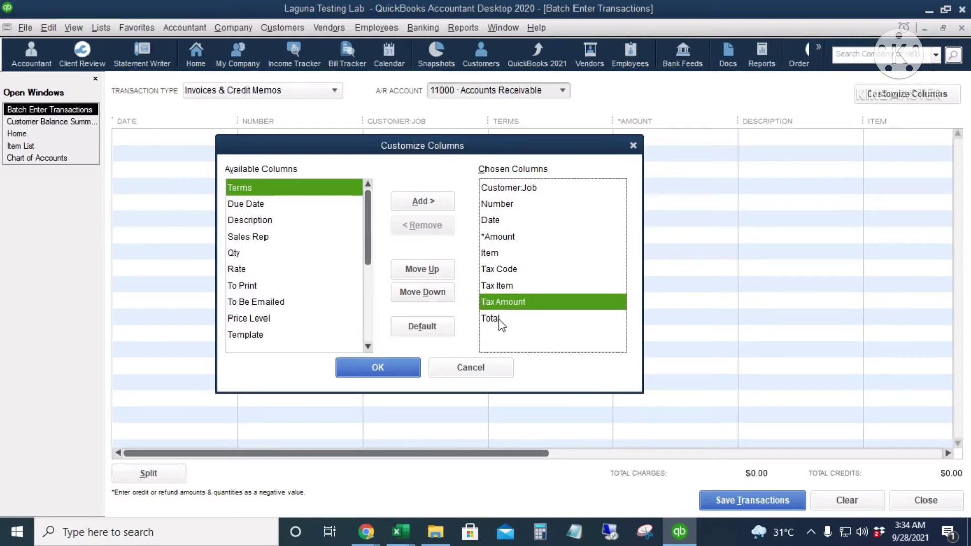
pyautogui.click(498, 321)
pyautogui.click(498, 269)
pyautogui.click(498, 285)
pyautogui.click(505, 301)
pyautogui.press('Down')
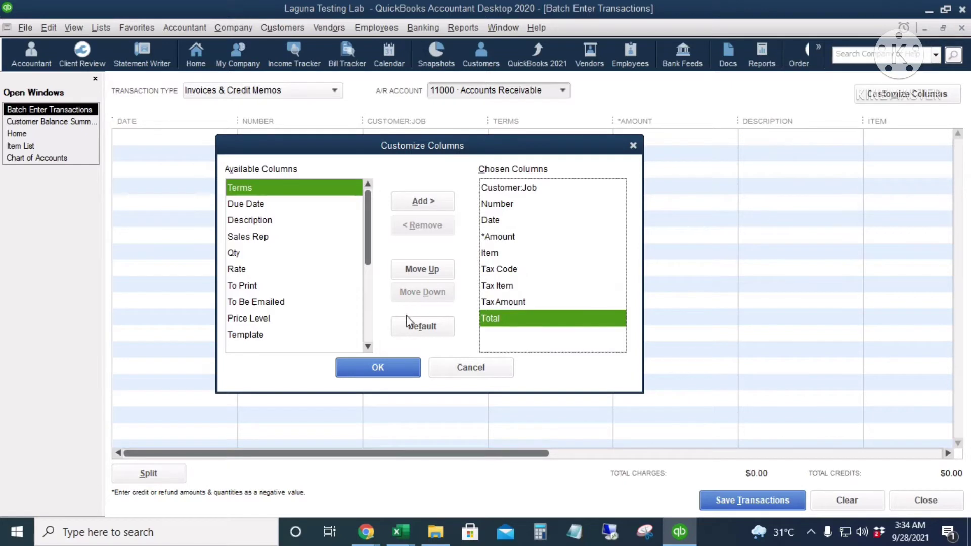
pyautogui.click(386, 373)
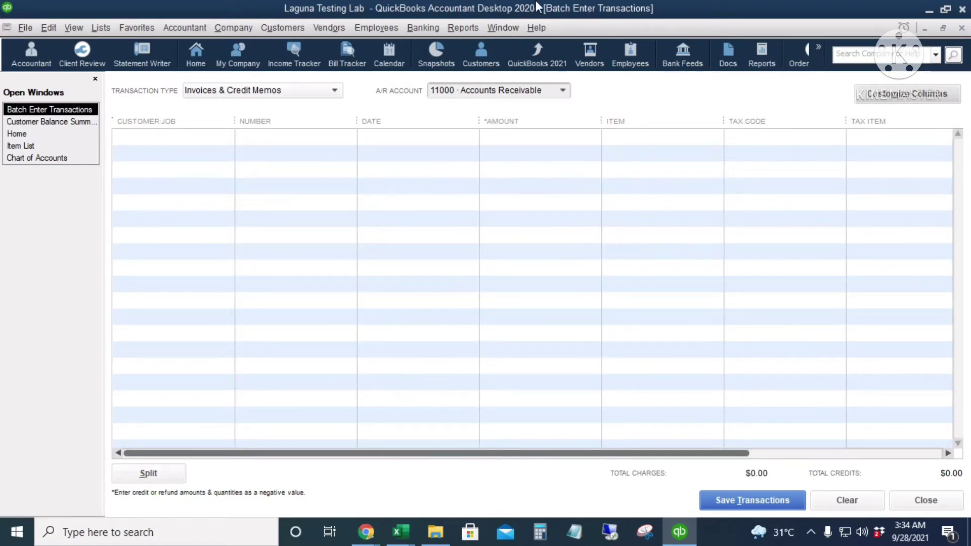
# Copy AR Import rows A3:D1370 (customer, invoice number, date, amount) and return to QuickBooks
pyautogui.moveTo(399, 534)
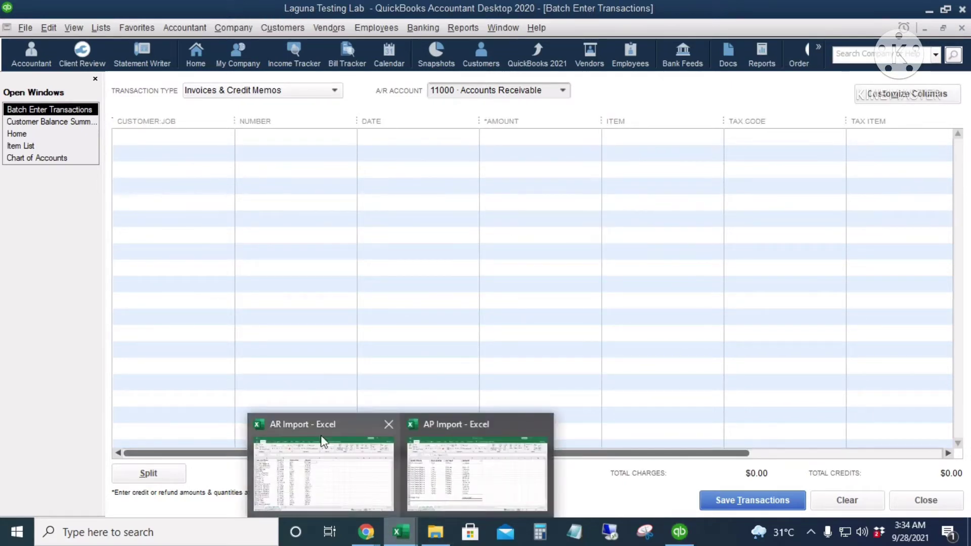
pyautogui.click(336, 455)
pyautogui.moveTo(28, 191); pyautogui.dragTo(394, 444)
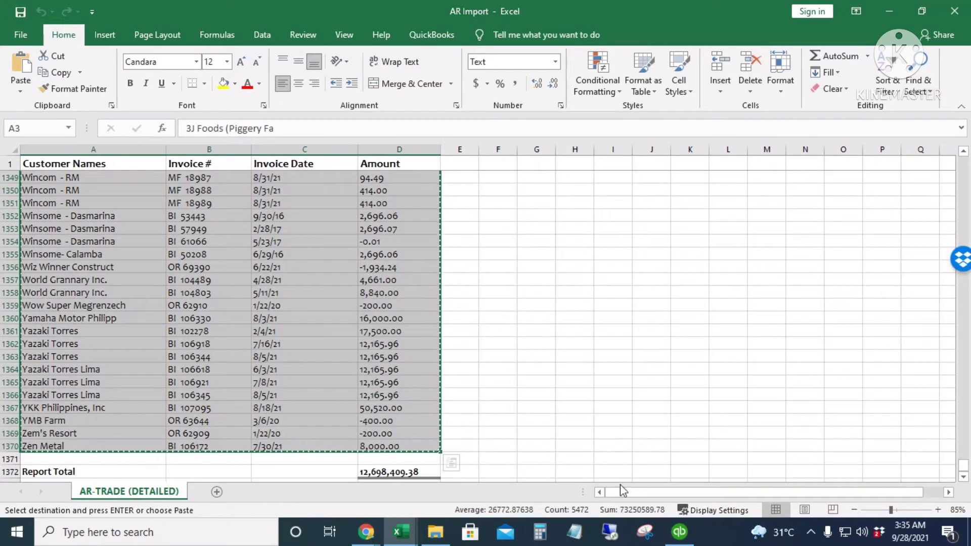
pyautogui.click(679, 532)
# Paste the copied AR Import invoices into the batch grid from the first Customer:Job cell
pyautogui.click(145, 137)
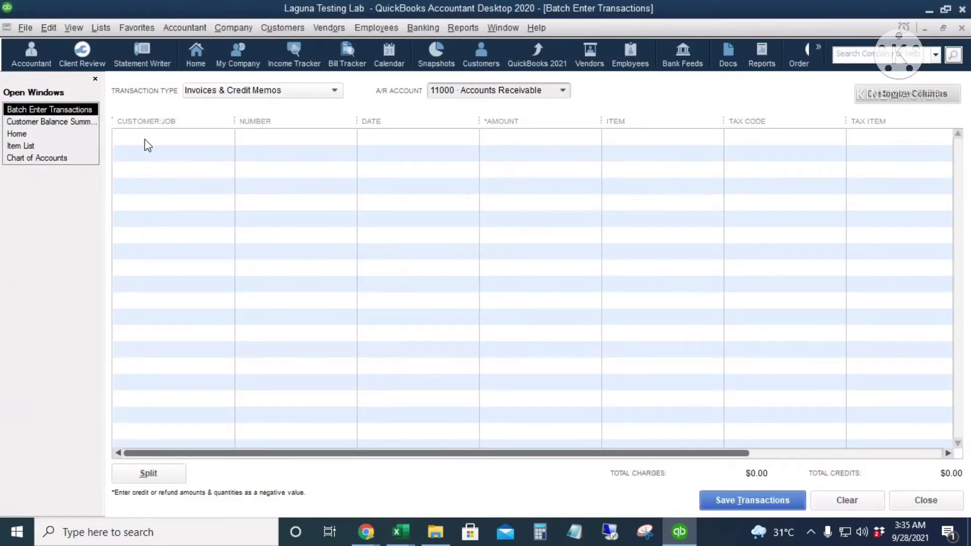
pyautogui.click(143, 138)
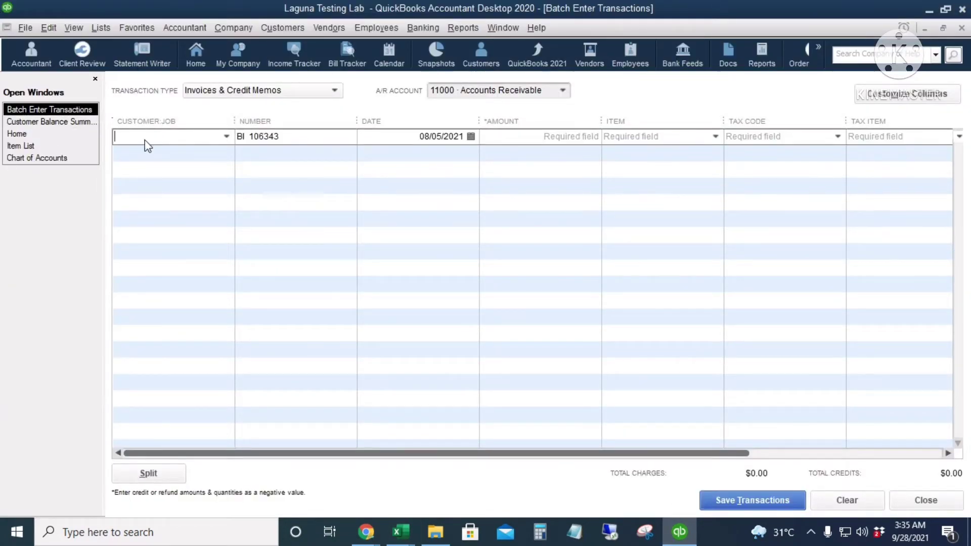
pyautogui.hotkey('ctrl', 'v')
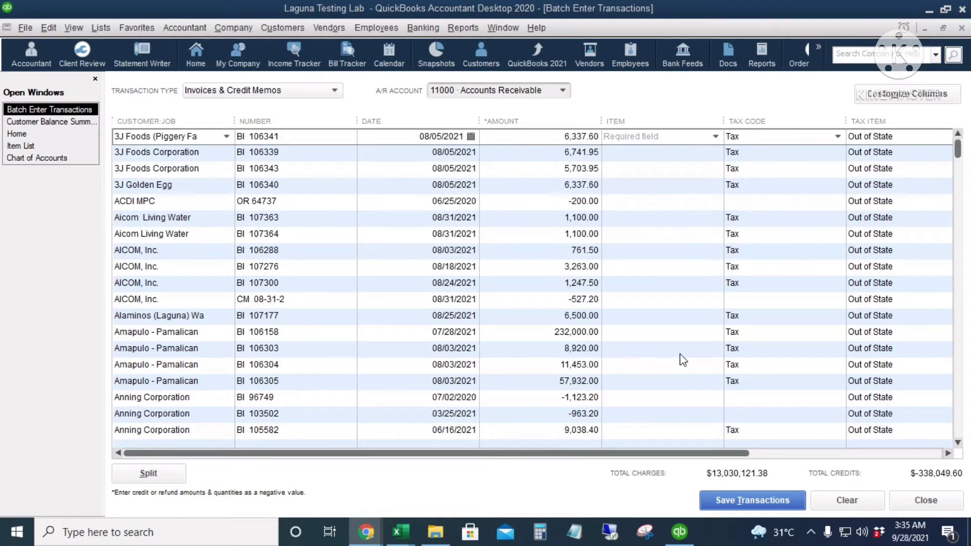
# Set the first row's item to Opening Balance and copy it down to every row
pyautogui.click(648, 136)
pyautogui.write('oep')
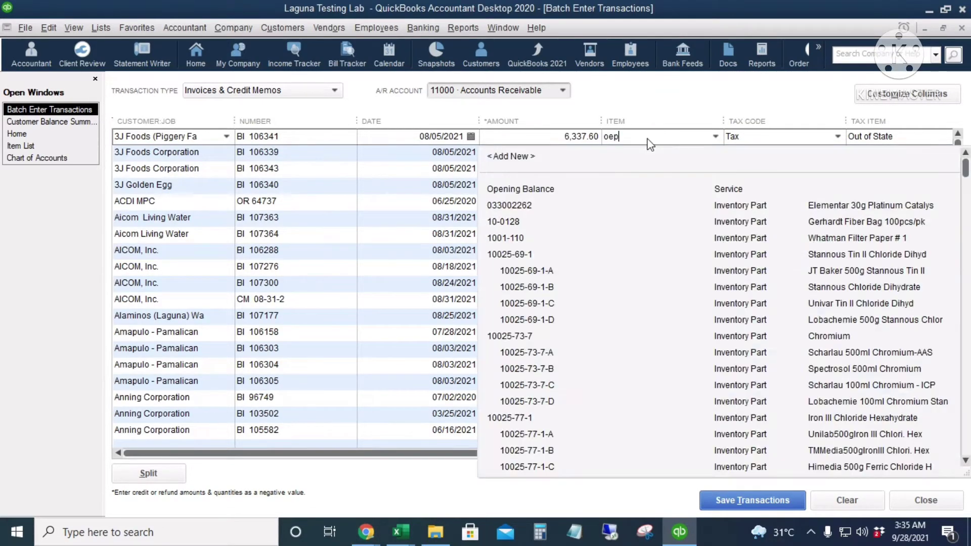
pyautogui.press('BackSpace')
pyautogui.press('BackSpace')
pyautogui.press('Tab')
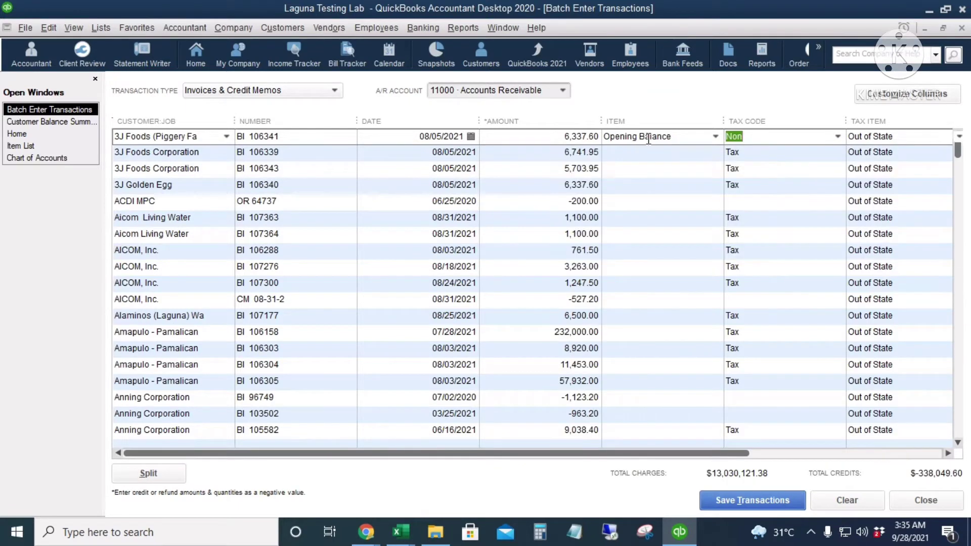
pyautogui.rightClick(647, 141)
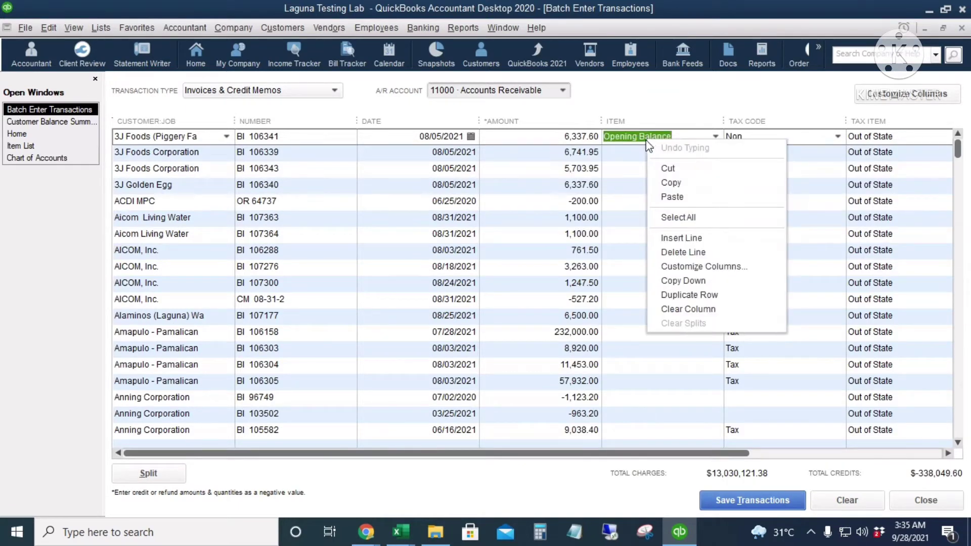
pyautogui.click(690, 283)
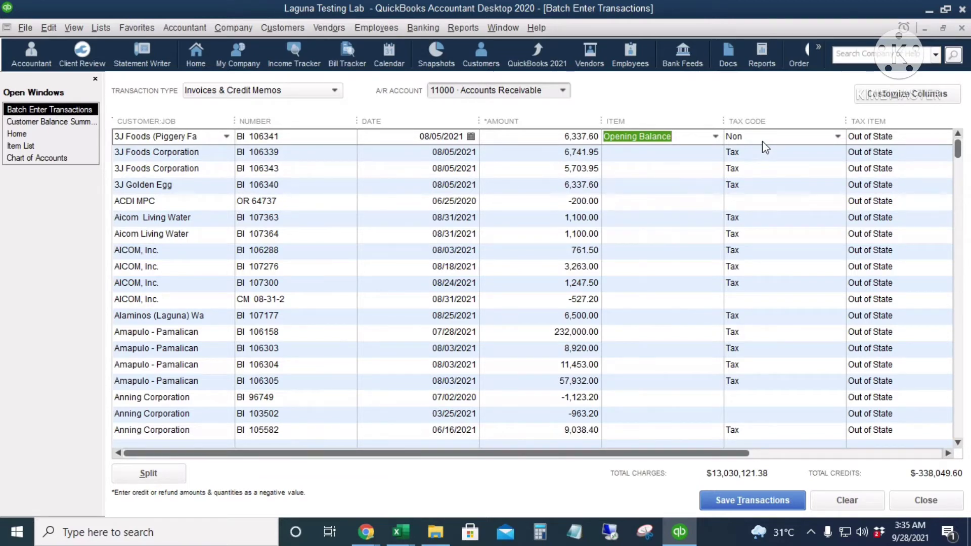
pyautogui.scroll(-3, 794, 372)
pyautogui.scroll(3, 794, 373)
pyautogui.moveTo(743, 454)
pyautogui.mouseDown()
pyautogui.moveTo(946, 455)
pyautogui.moveTo(743, 454)
pyautogui.mouseUp()
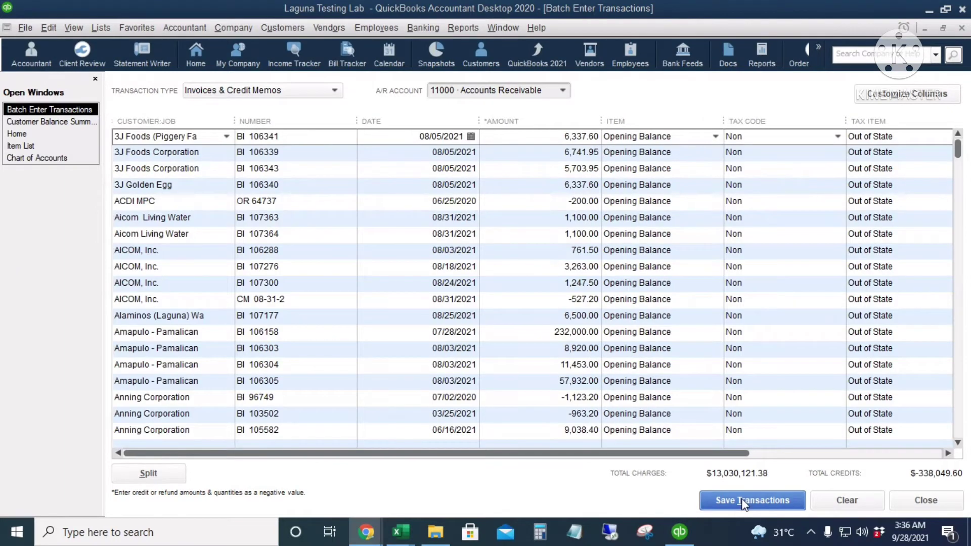
# Save the batch transactions and confirm posting them to Accounts Receivable
pyautogui.click(744, 501)
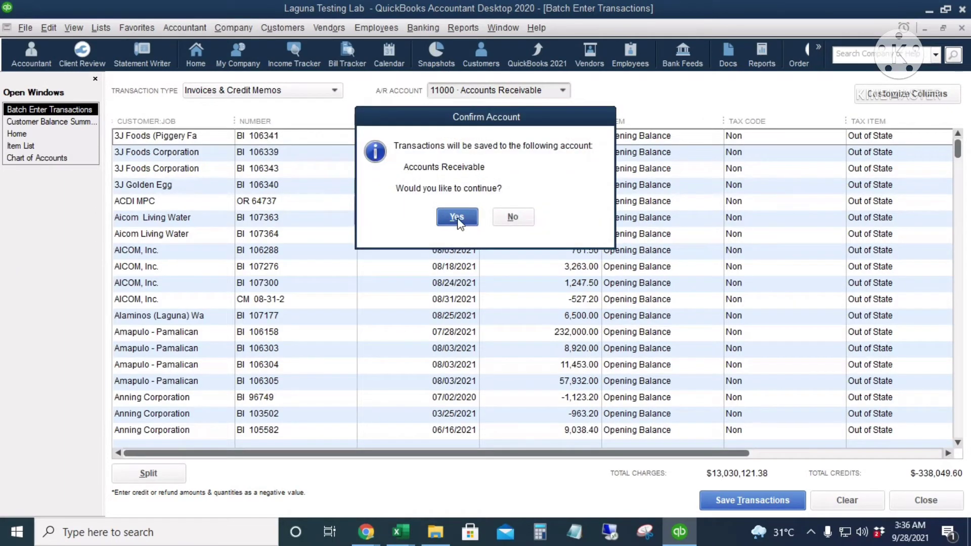
pyautogui.click(456, 217)
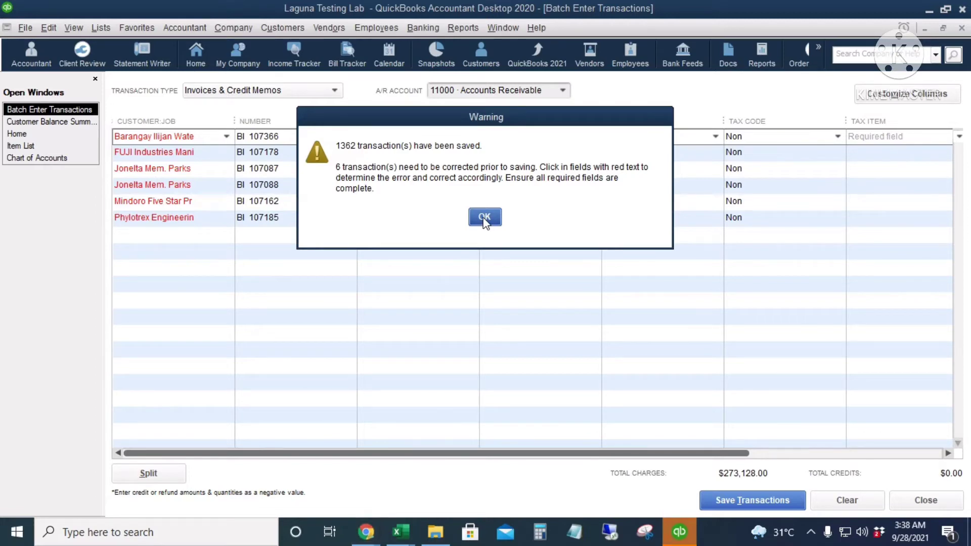
# Dismiss the warning and Quick Add missing customers Barangay, FUJI and Jonelta Mem. Parks
pyautogui.click(484, 218)
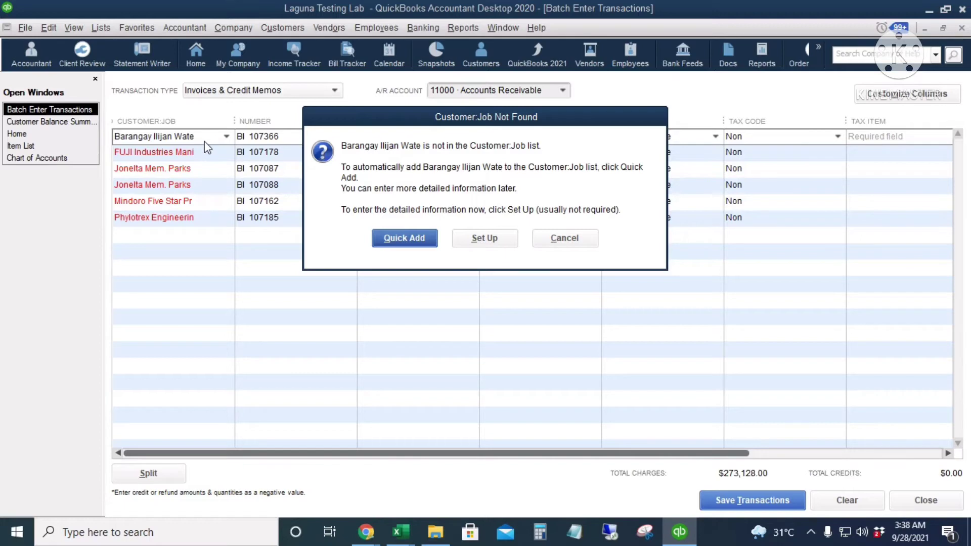
pyautogui.click(406, 238)
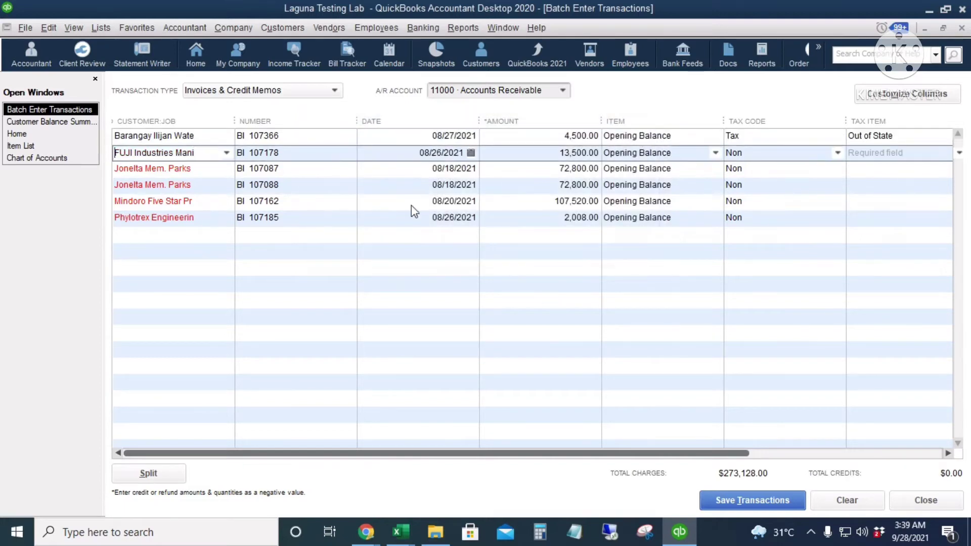
pyautogui.click(212, 155)
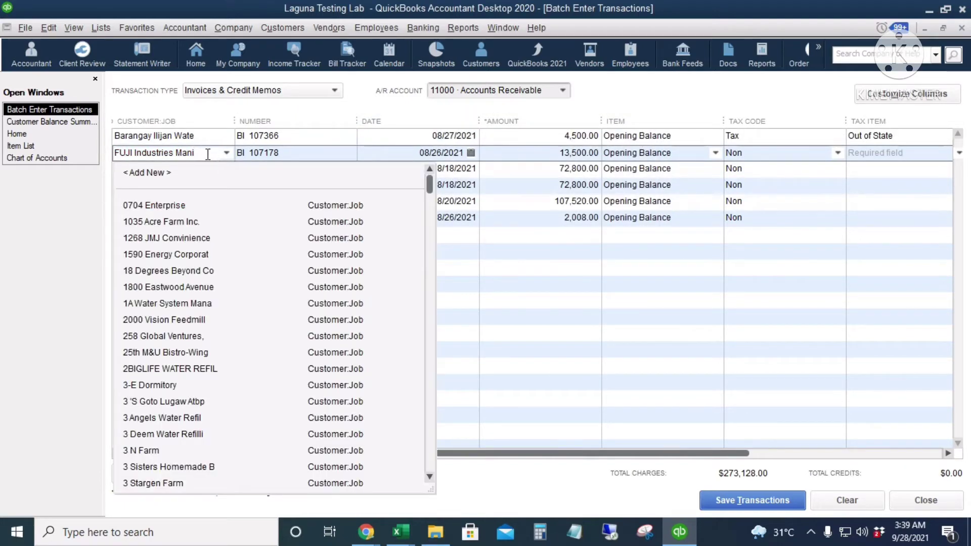
pyautogui.press('Tab')
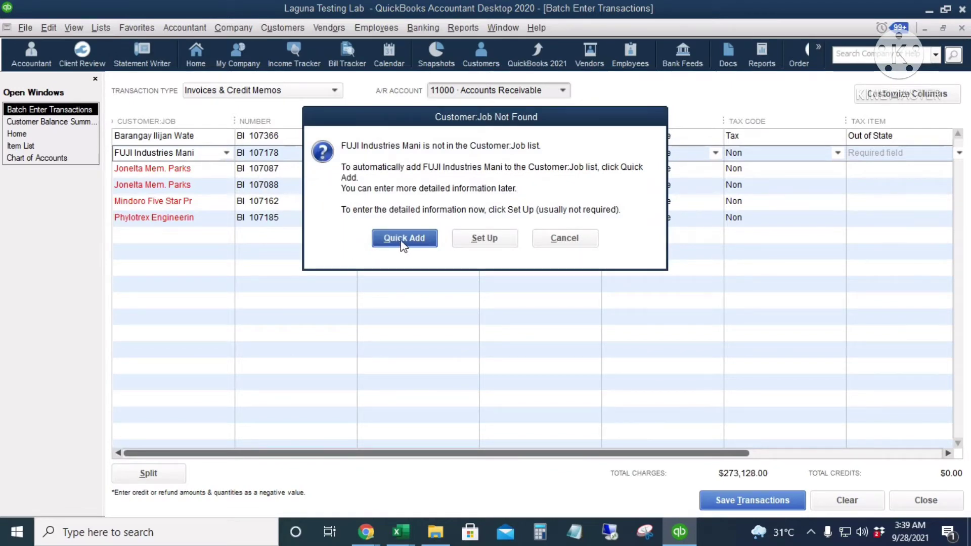
pyautogui.click(403, 238)
pyautogui.click(204, 169)
pyautogui.press('Tab')
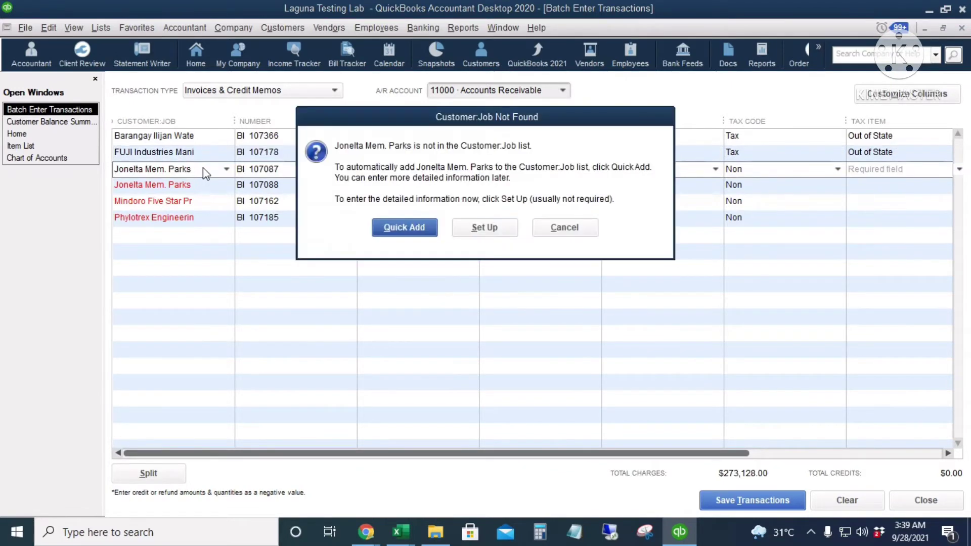
pyautogui.press('Return')
# Quick Add the remaining missing customers Mindoro and Phylotrex
pyautogui.click(218, 202)
pyautogui.press('Tab')
pyautogui.press('Return')
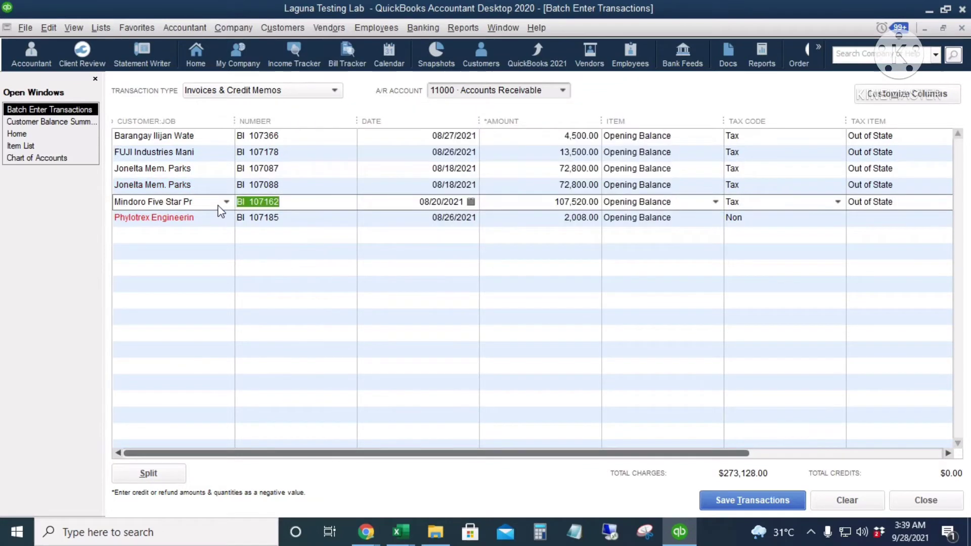
pyautogui.click(212, 217)
pyautogui.press('Tab')
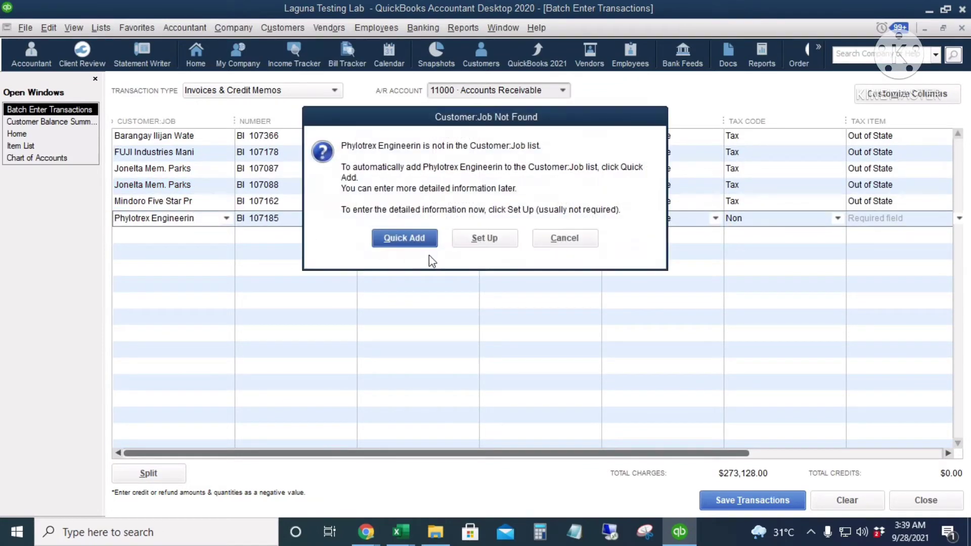
pyautogui.click(405, 238)
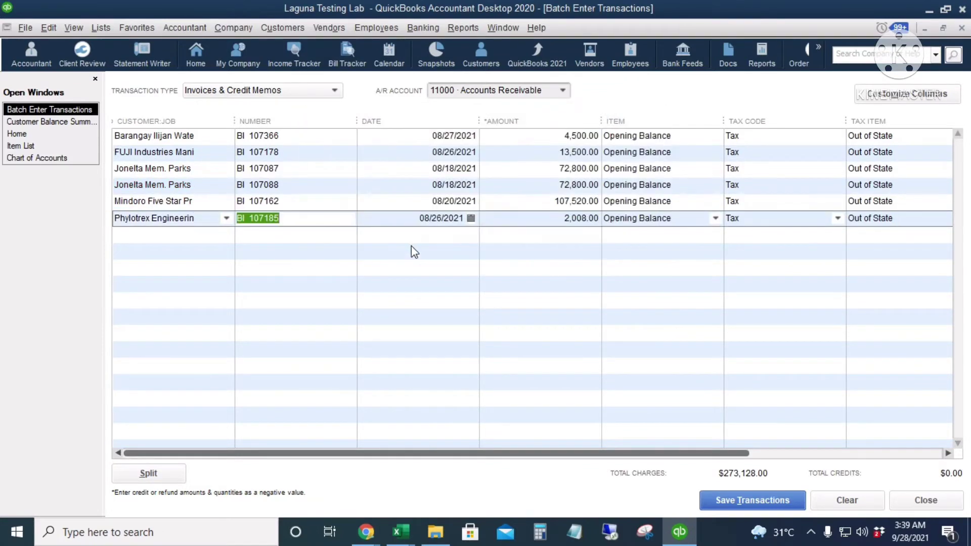
# Save the corrected invoices to Accounts Receivable and close the Batch Enter window
pyautogui.click(762, 504)
pyautogui.click(459, 218)
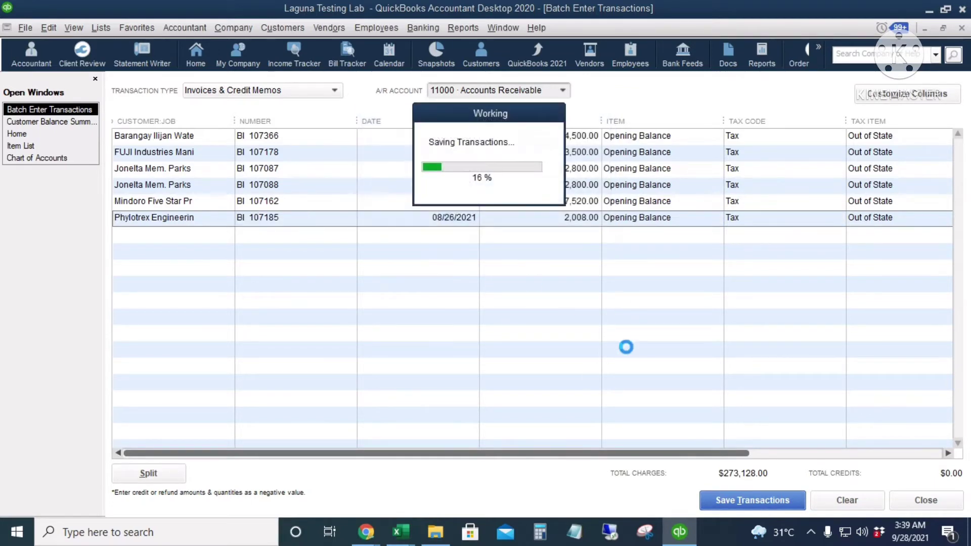
pyautogui.click(486, 177)
pyautogui.moveTo(575, 455); pyautogui.dragTo(737, 458)
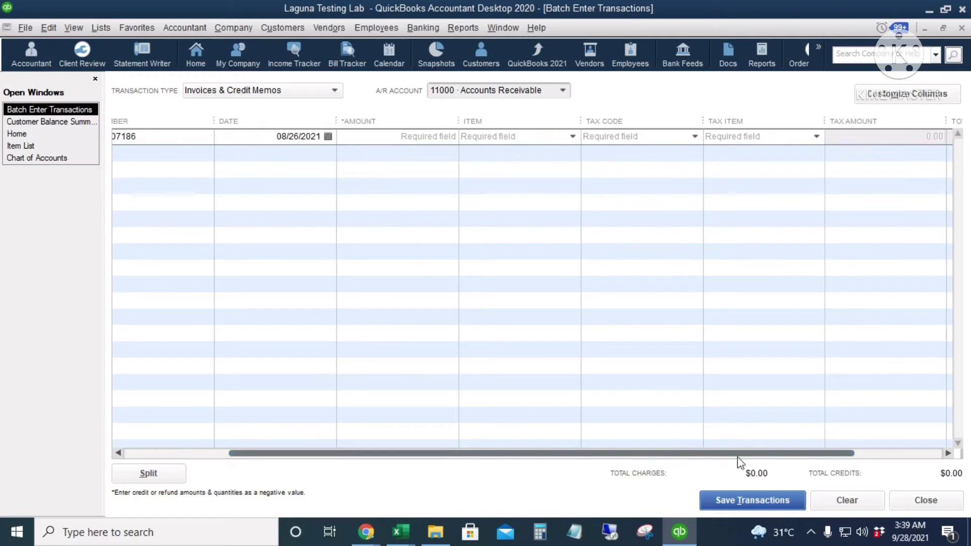
pyautogui.click(925, 500)
pyautogui.click(964, 249)
# Check the AR Import Report Total of 12,698,409.38 in D1372, then bring QuickBooks Home forward
pyautogui.scroll(5, 964, 249)
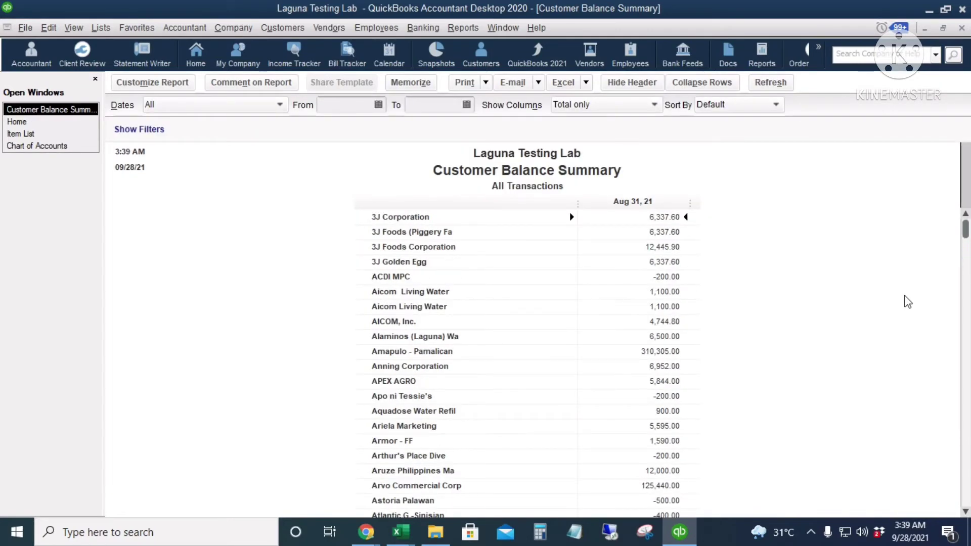
pyautogui.moveTo(963, 231); pyautogui.dragTo(959, 506)
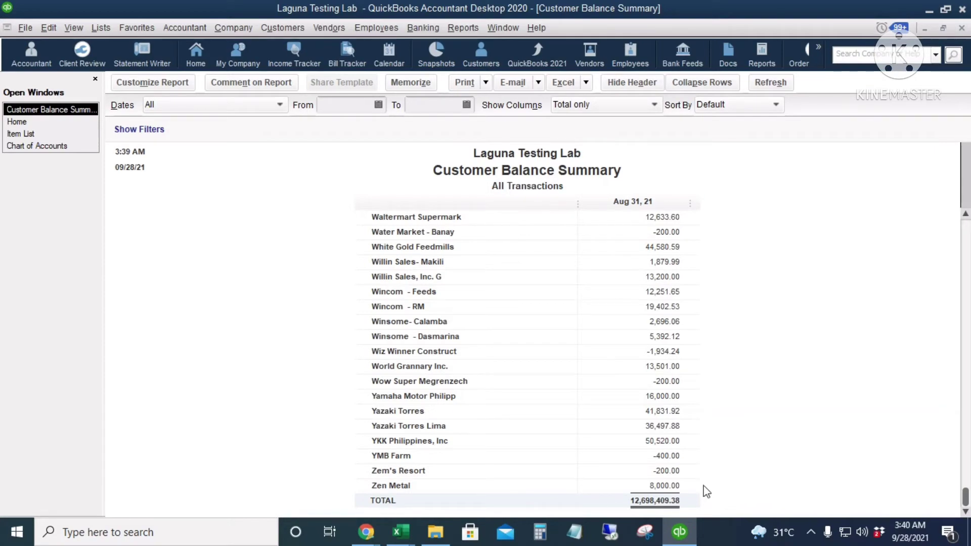
pyautogui.moveTo(400, 541)
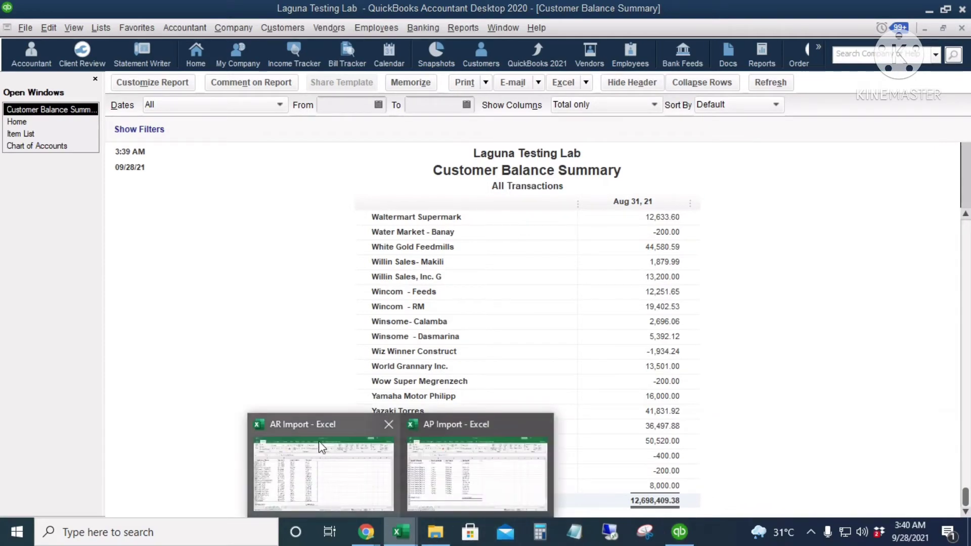
pyautogui.click(323, 457)
pyautogui.scroll(-5, 455, 319)
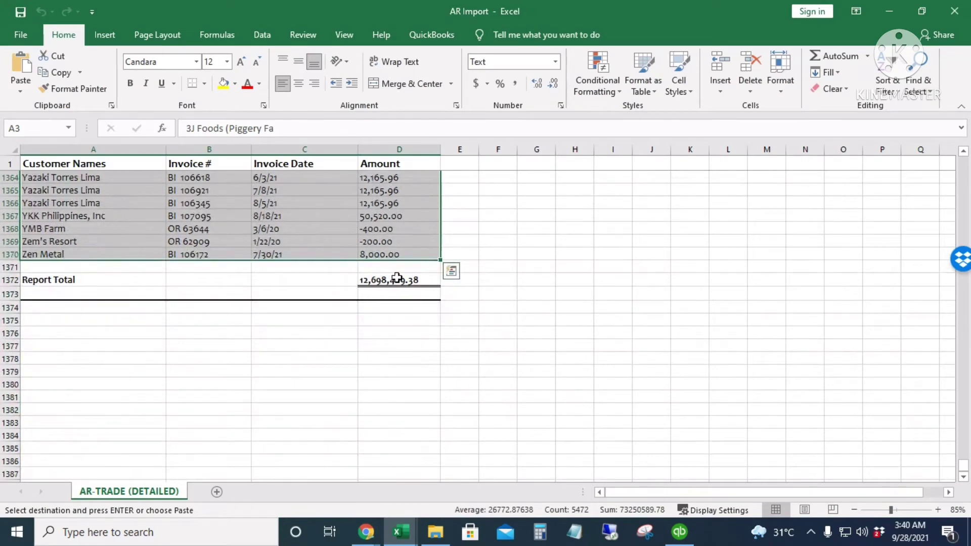
pyautogui.click(397, 279)
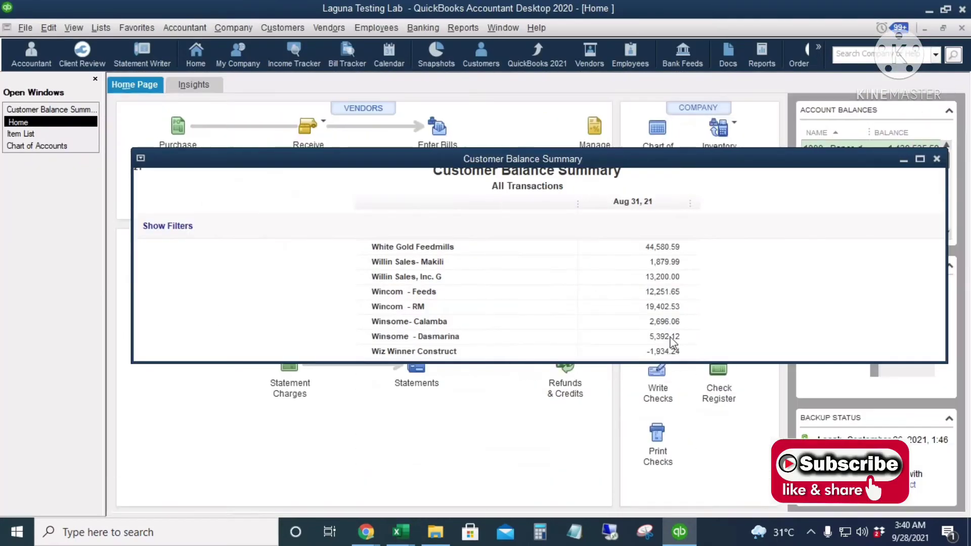
pyautogui.click(232, 128)
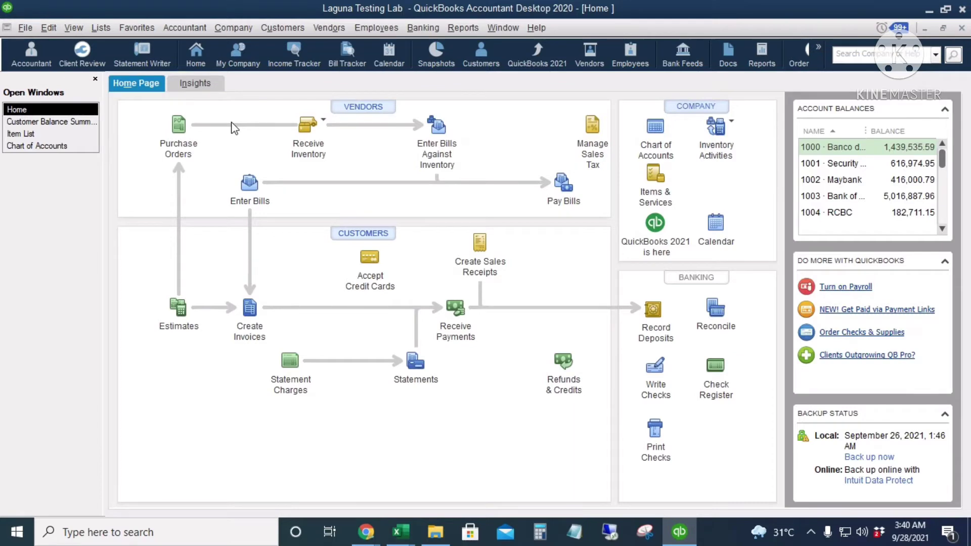
# Start a new bill and paste vendor ALB-QB Business Solu from Excel's A2
pyautogui.moveTo(401, 532)
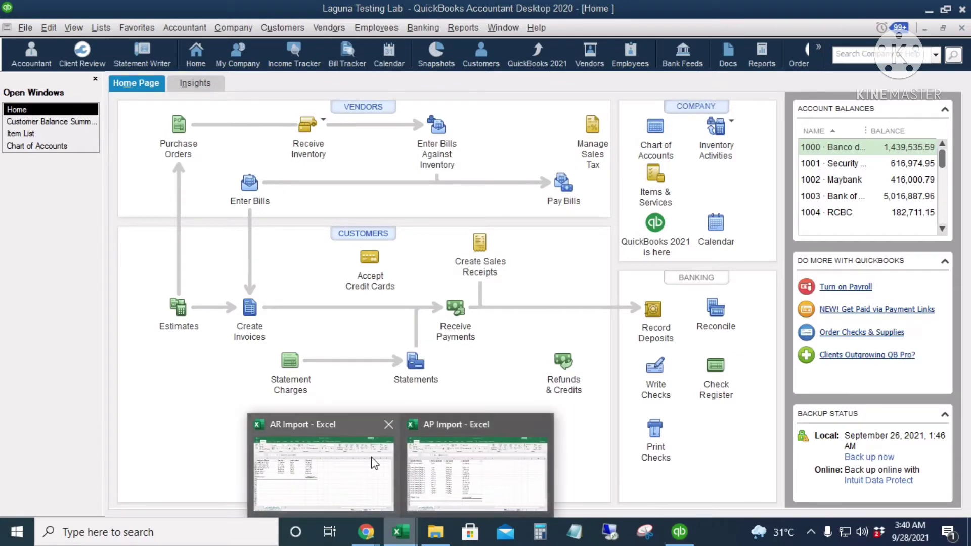
pyautogui.click(445, 435)
pyautogui.scroll(20, 575, 251)
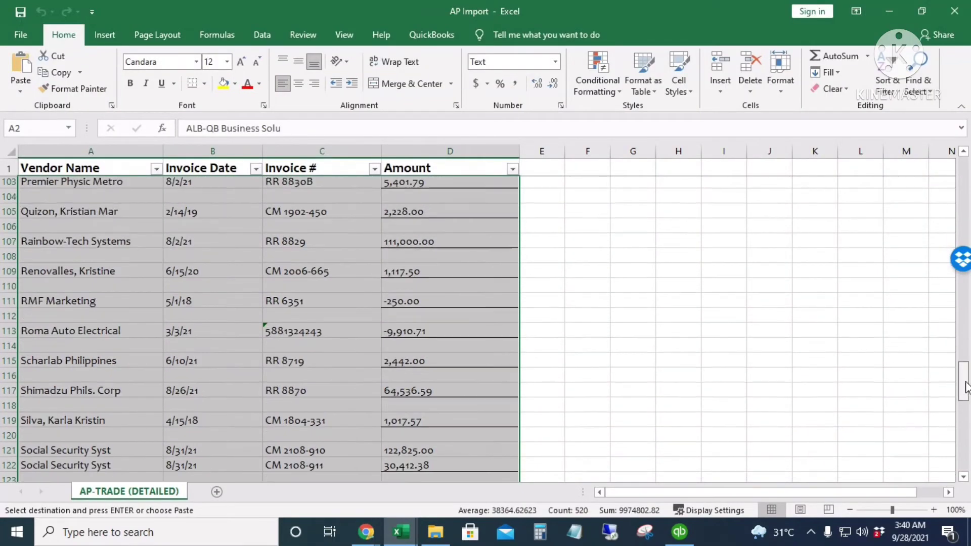
pyautogui.hotkey('alt', 'Tab')
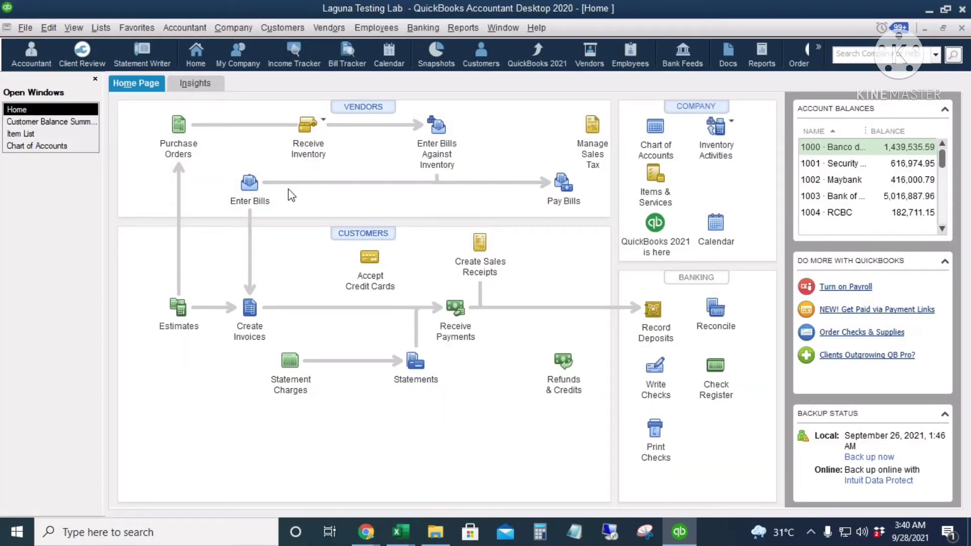
pyautogui.click(249, 184)
pyautogui.press('Escape')
pyautogui.hotkey('alt', 'Tab')
pyautogui.click(127, 183)
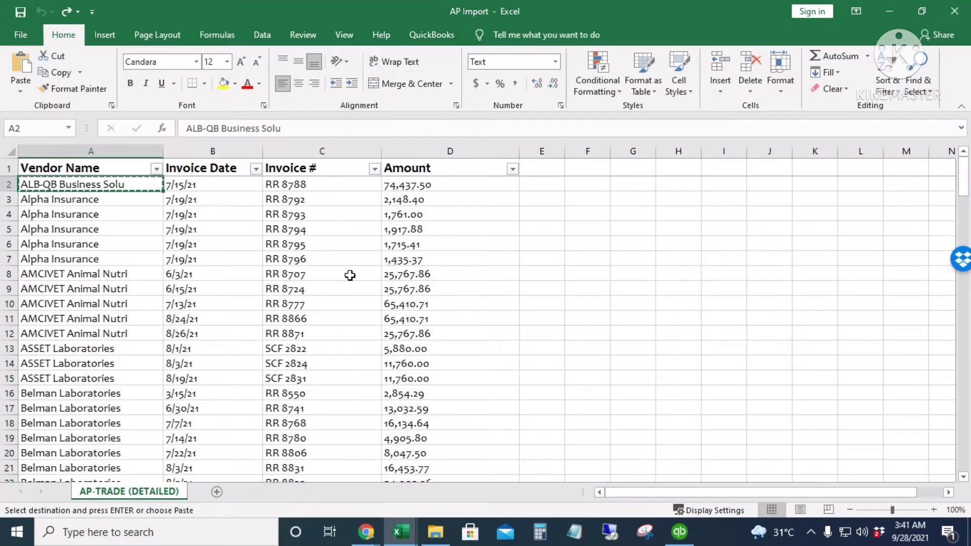
pyautogui.hotkey('alt', 'Tab')
pyautogui.write('ALB-QB Business Solu')
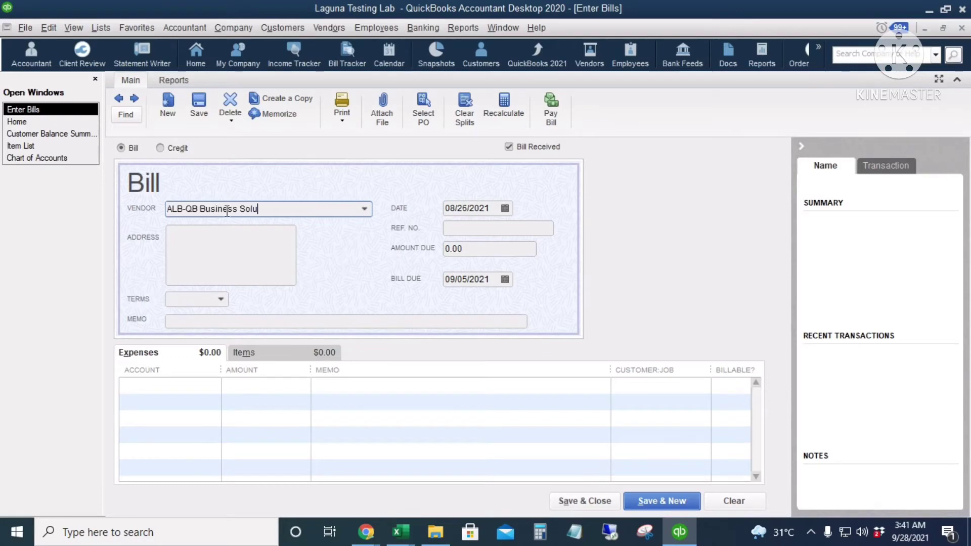
pyautogui.press('Tab')
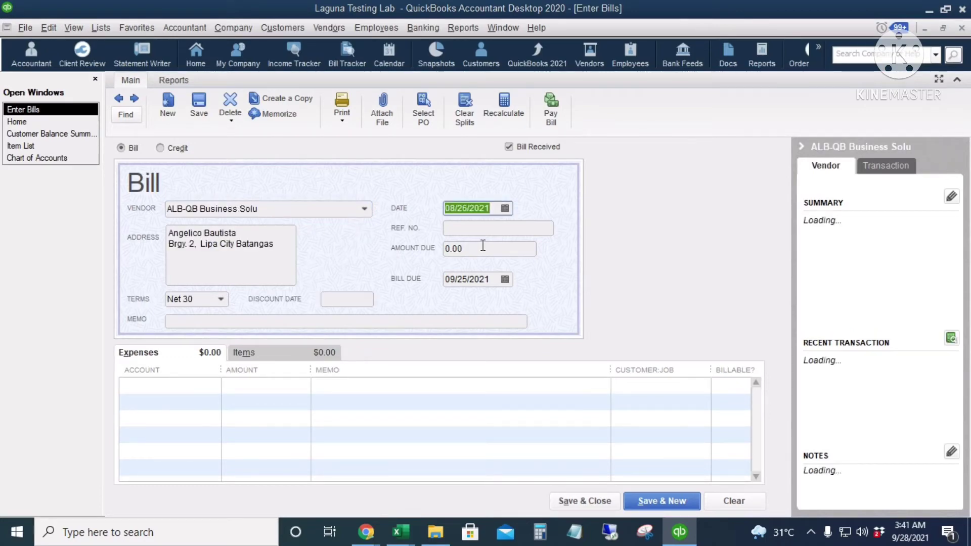
# Copy the B2 invoice date into the bill's Date field
pyautogui.hotkey('alt', 'Tab')
pyautogui.click(214, 185)
pyautogui.hotkey('ctrl', 'c')
pyautogui.hotkey('alt', 'Tab')
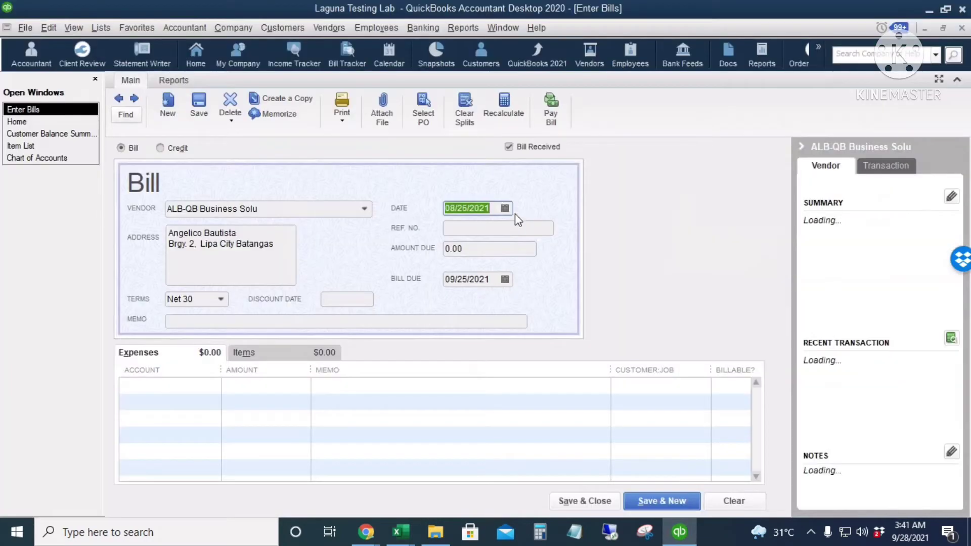
pyautogui.hotkey('ctrl', 'v')
pyautogui.press('Tab')
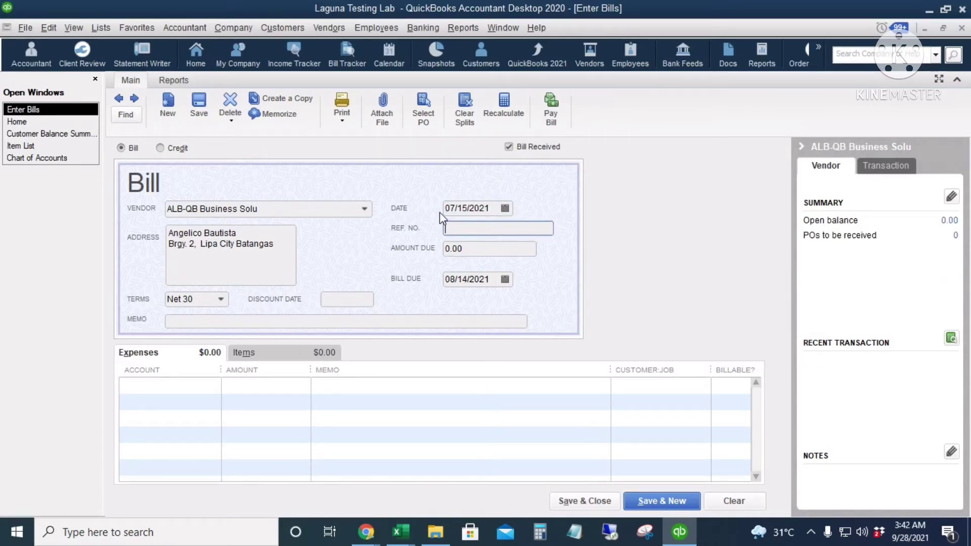
# Correct the bill date to 07/15/2021, giving Net 30 terms due 08/14/2021
pyautogui.hotkey('shift', 'Tab')
pyautogui.write('7')
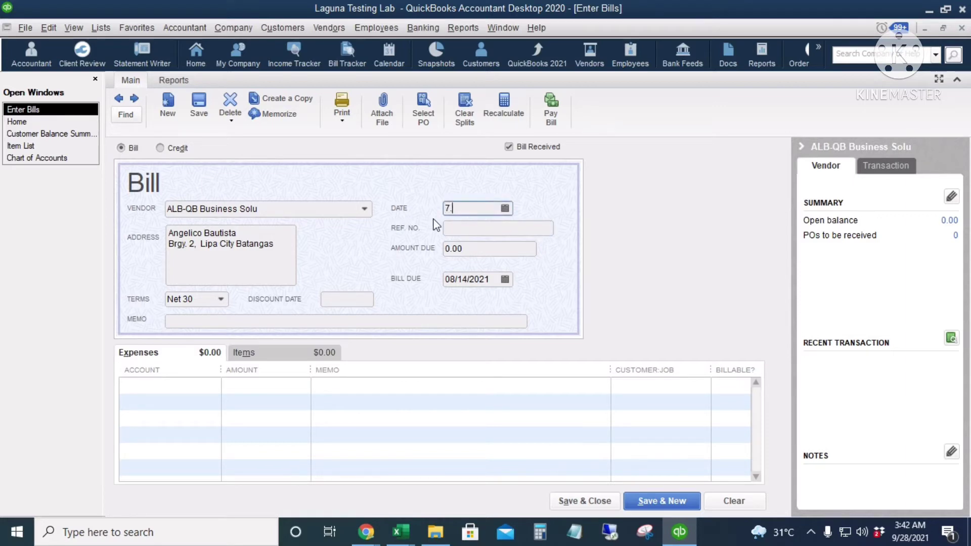
pyautogui.write('.15')
pyautogui.press('Tab')
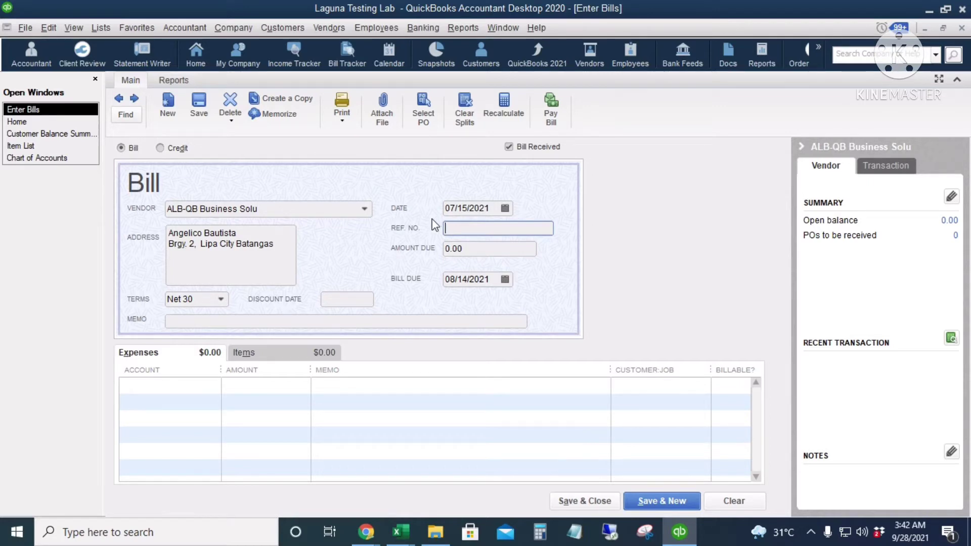
pyautogui.click(492, 207)
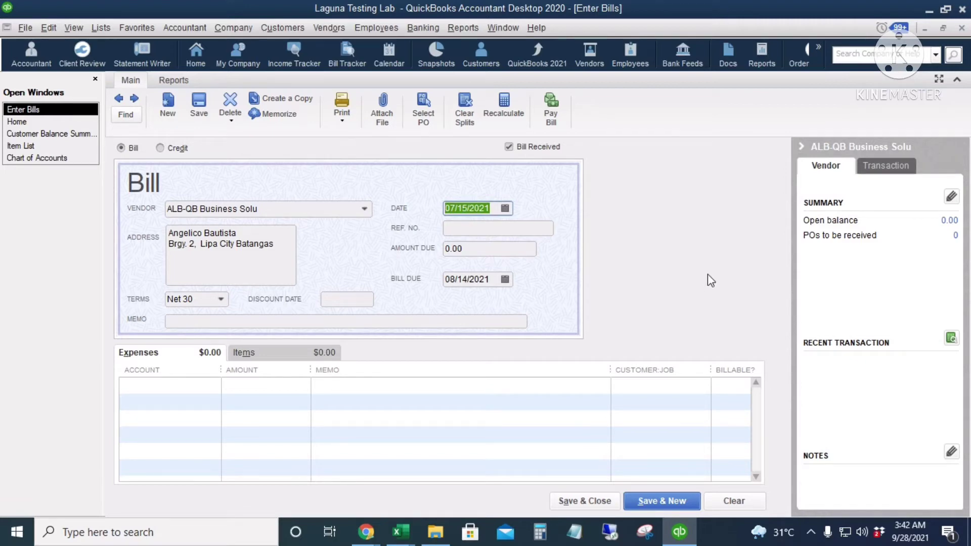
pyautogui.press('BackSpace')
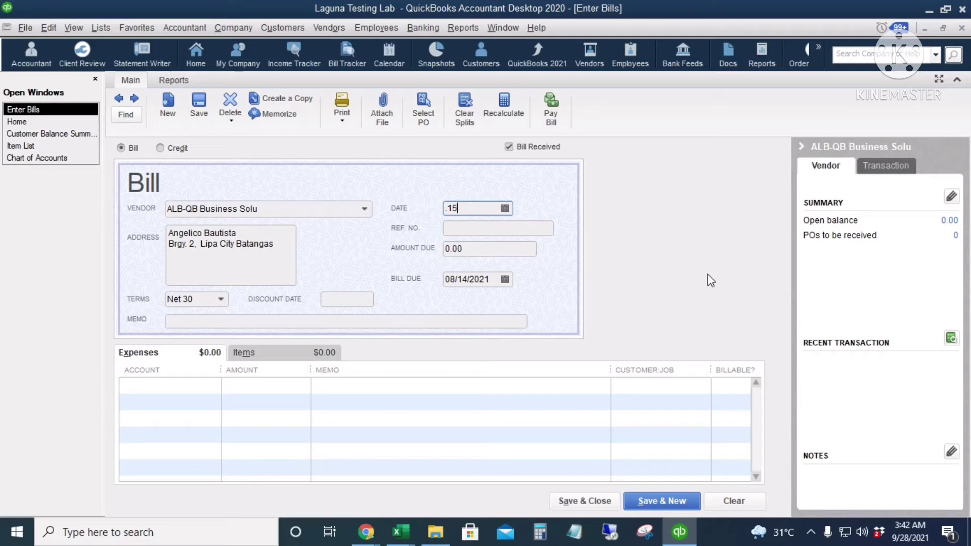
pyautogui.press('Tab')
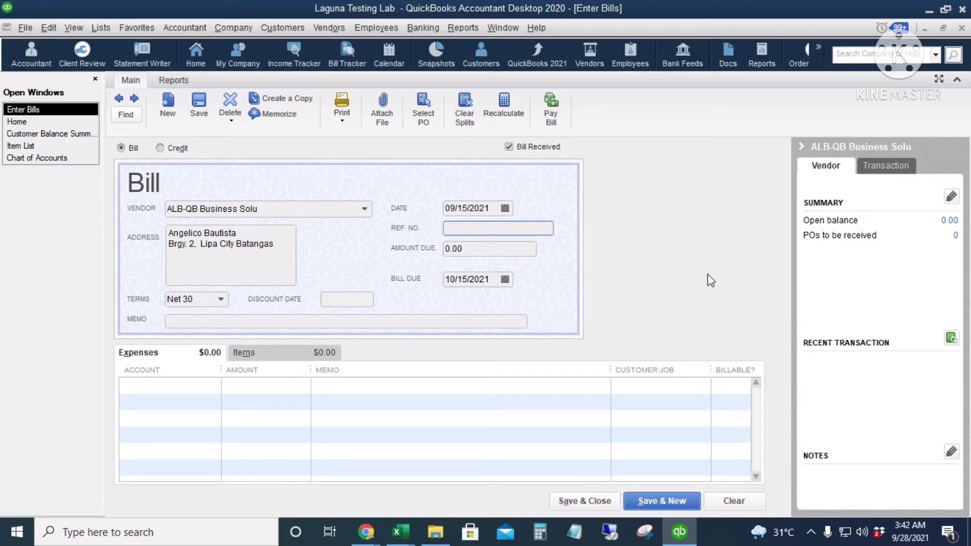
pyautogui.hotkey('shift', 'Tab')
pyautogui.write('7')
pyautogui.press('Tab')
# Paste ref RR 8788 and amount due 74,437.50 from Excel into the bill
pyautogui.click(679, 532)
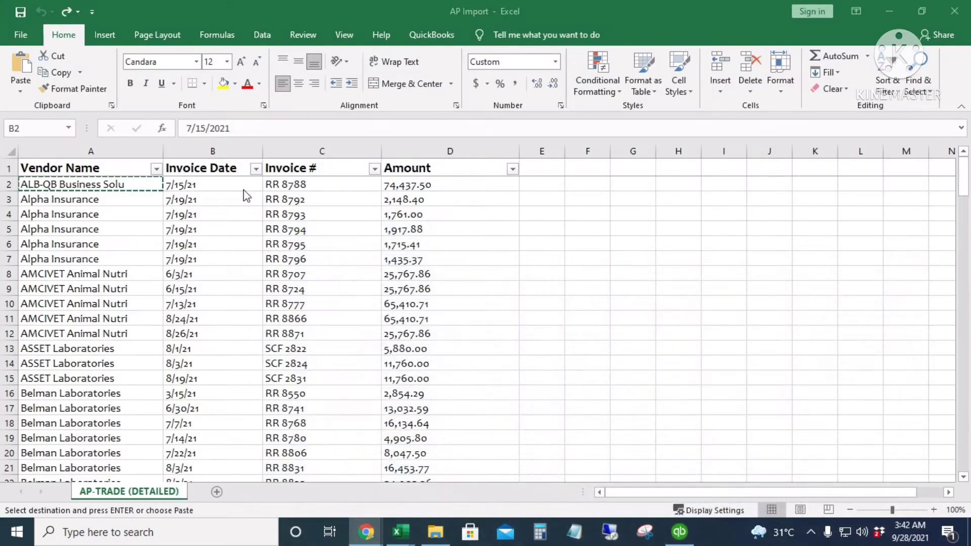
pyautogui.click(313, 185)
pyautogui.hotkey('ctrl', 'c')
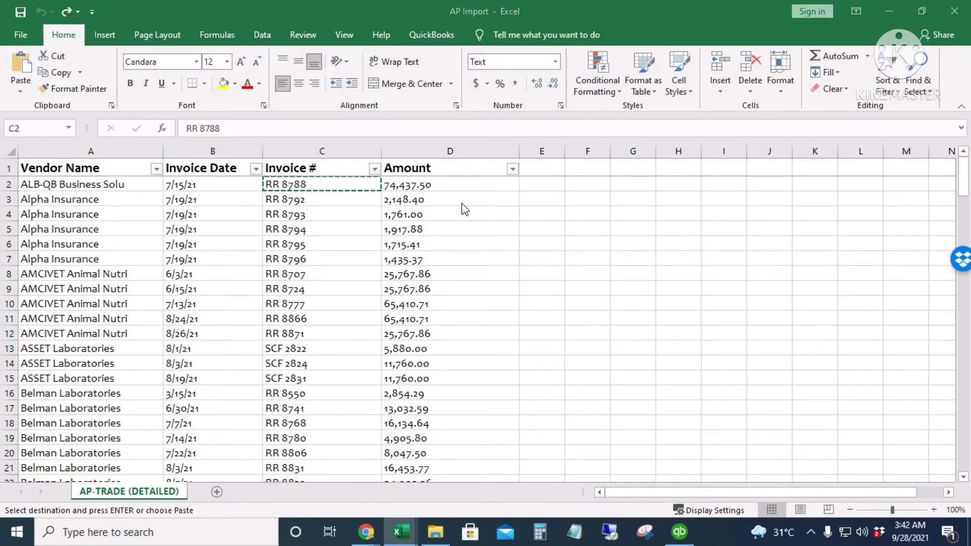
pyautogui.click(679, 531)
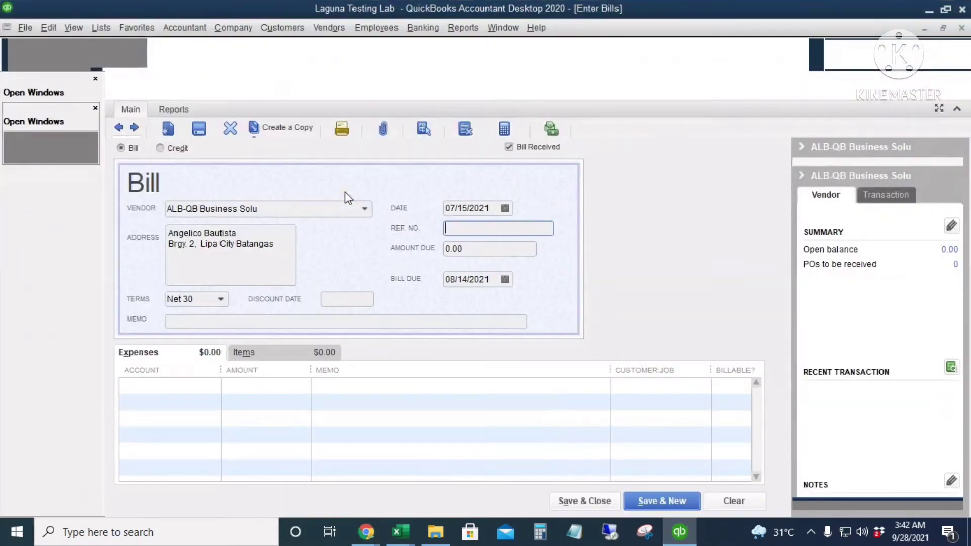
pyautogui.hotkey('ctrl', 'v')
pyautogui.press('Tab')
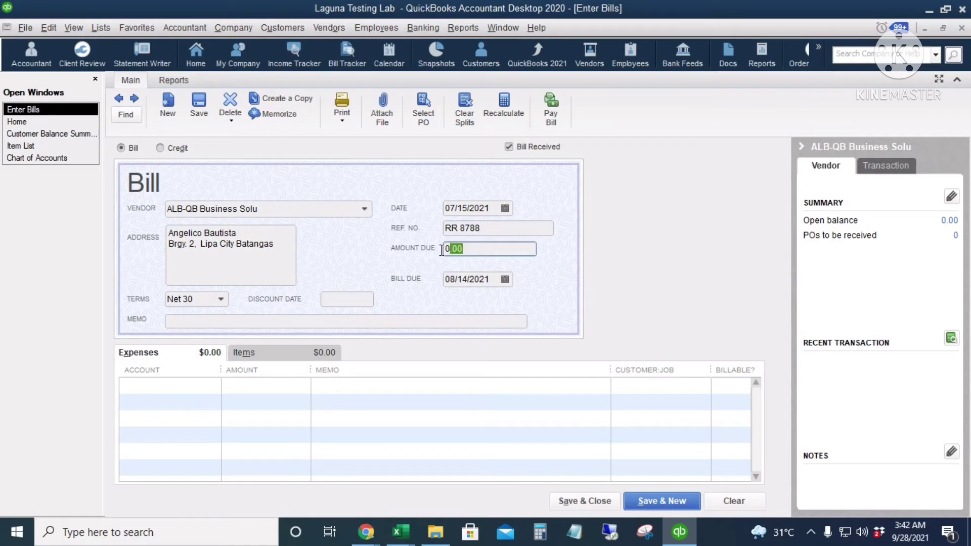
pyautogui.click(679, 532)
pyautogui.click(432, 186)
pyautogui.hotkey('ctrl', 'c')
pyautogui.click(679, 531)
pyautogui.hotkey('ctrl', 'v')
# Charge the bill to 30000 Opening Balance Equity, then save and close it
pyautogui.click(166, 386)
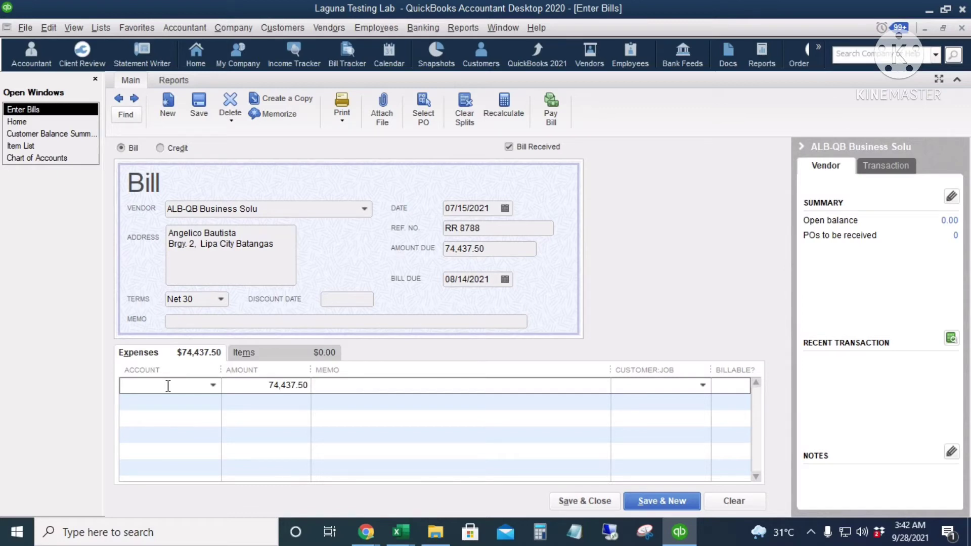
pyautogui.write('3')
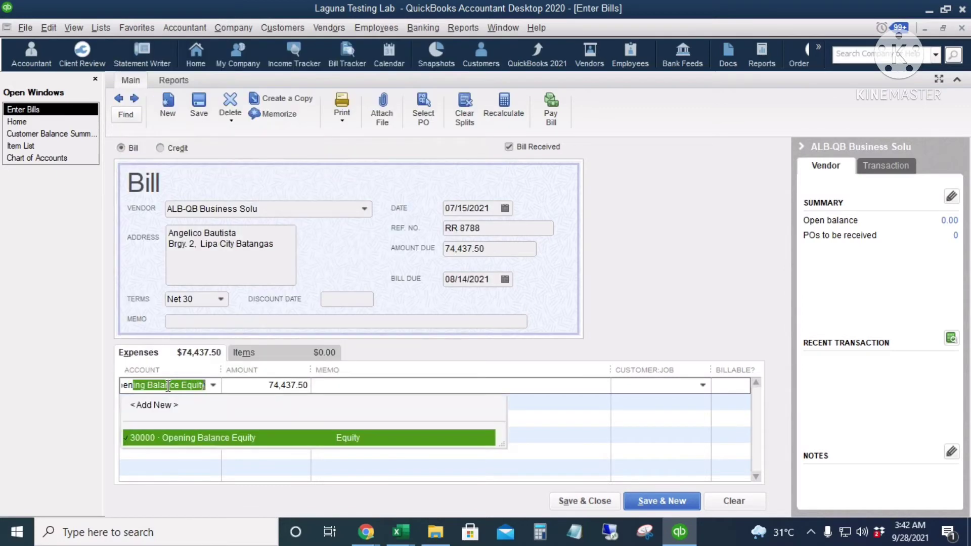
pyautogui.press('Tab')
pyautogui.moveTo(222, 370); pyautogui.dragTo(278, 370)
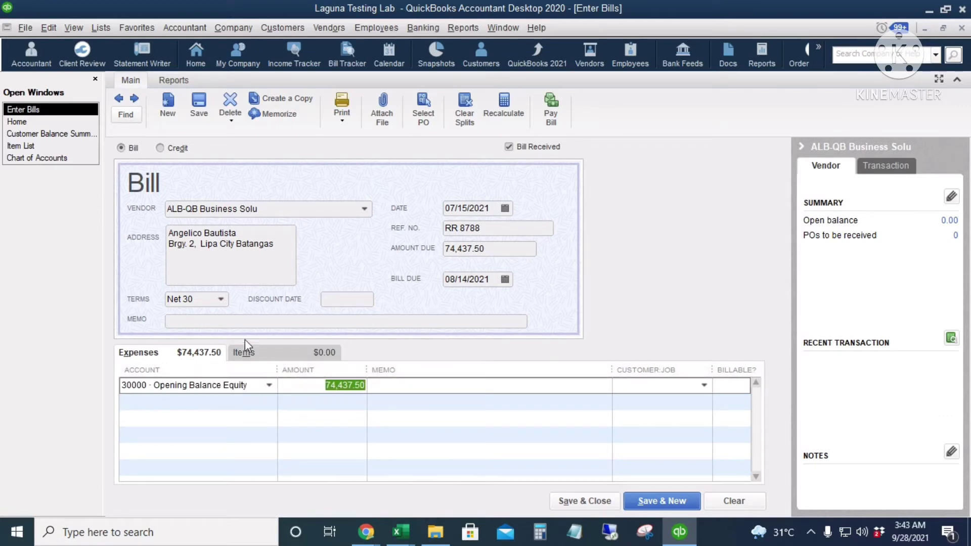
pyautogui.click(182, 304)
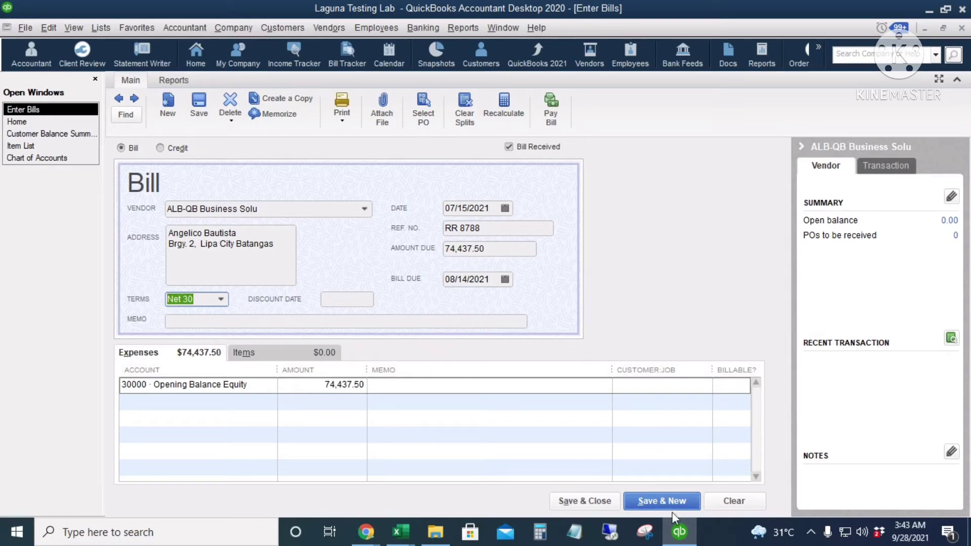
pyautogui.click(589, 502)
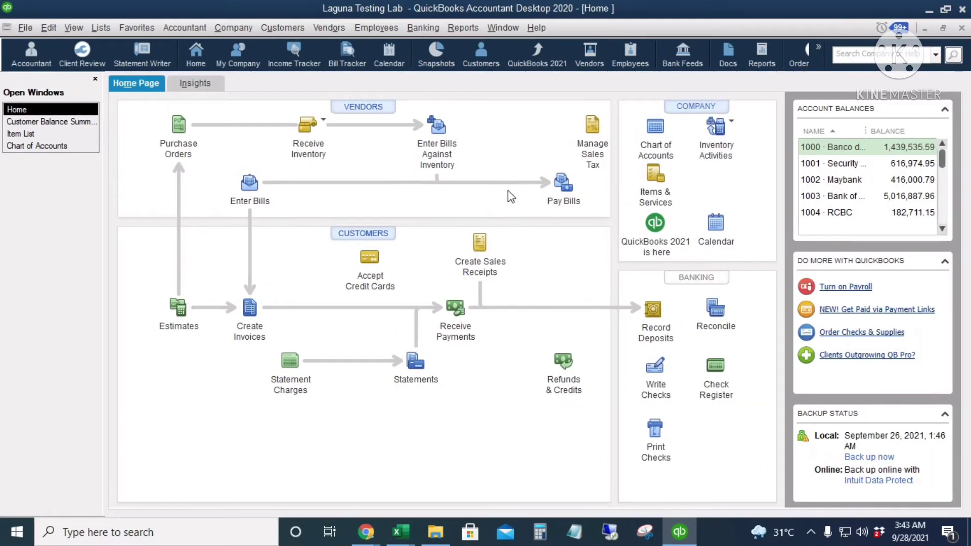
pyautogui.click(463, 27)
pyautogui.moveTo(522, 213)
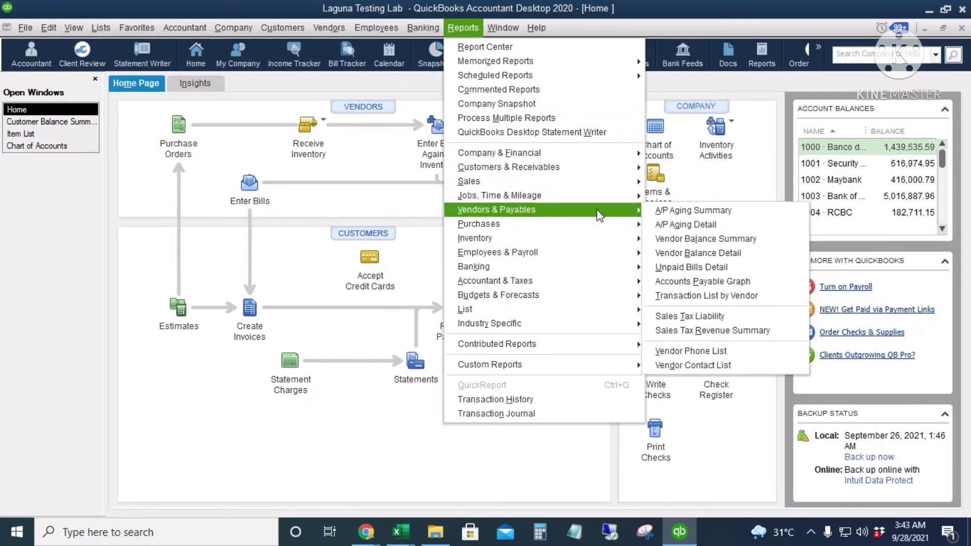
pyautogui.click(723, 239)
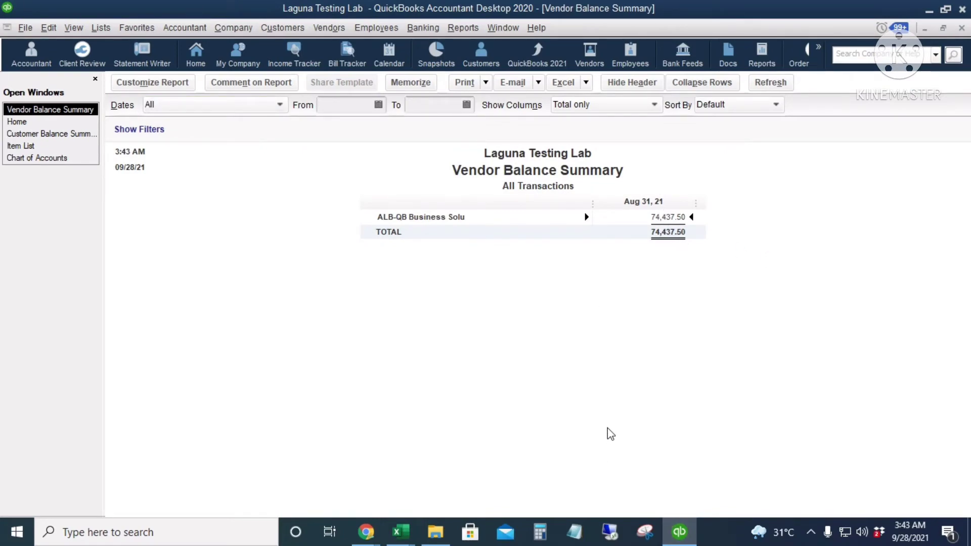
pyautogui.press('Escape')
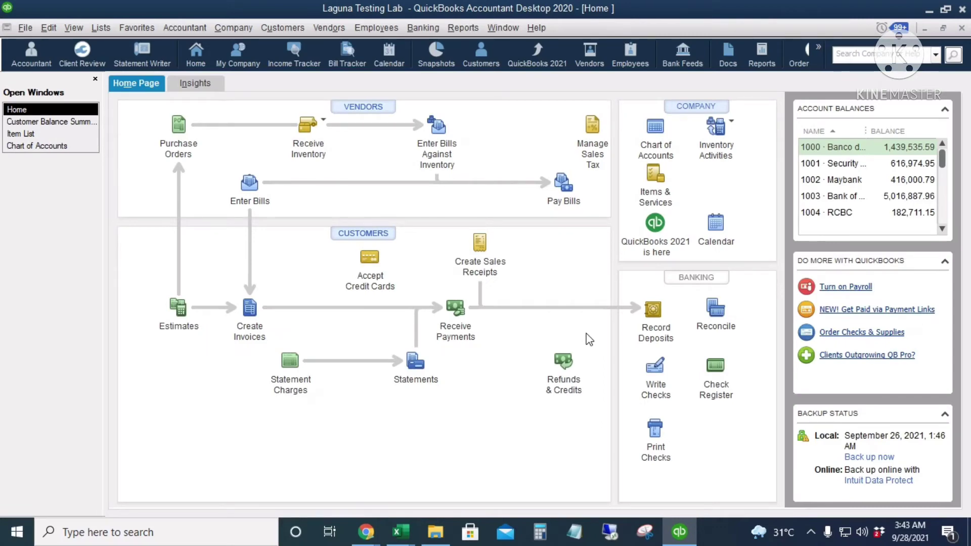
# Open Batch Enter Transactions and choose Bills & Bill Credits on 20000 Accounts Payable
pyautogui.click(182, 31)
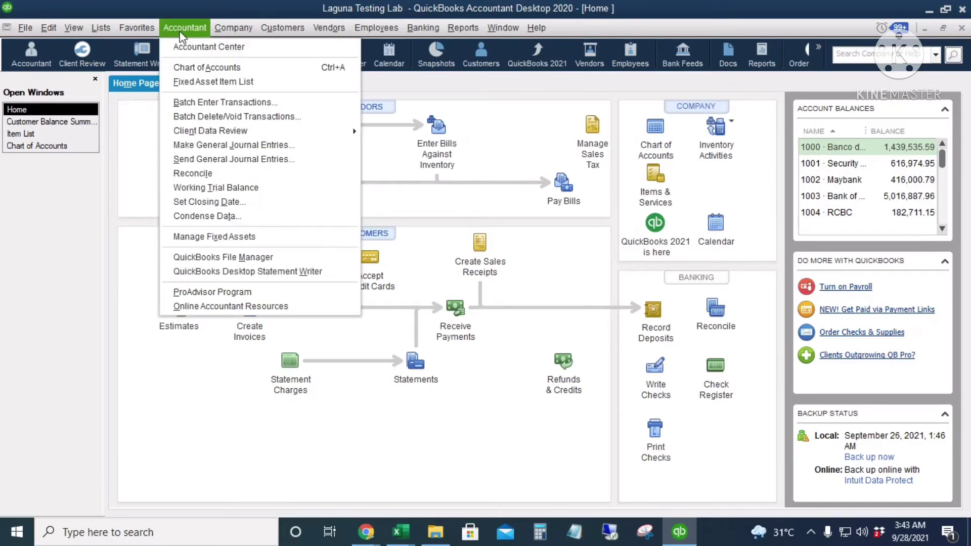
pyautogui.click(218, 101)
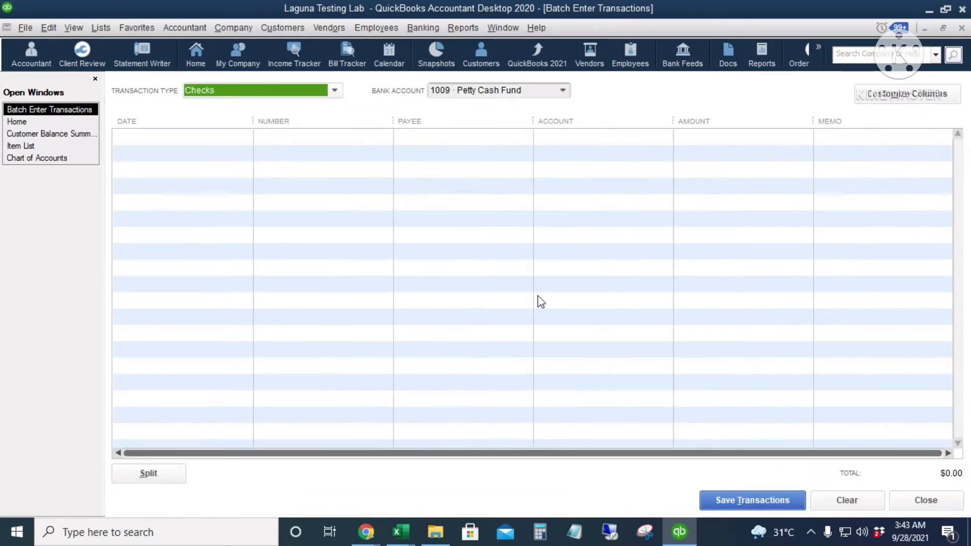
pyautogui.click(282, 92)
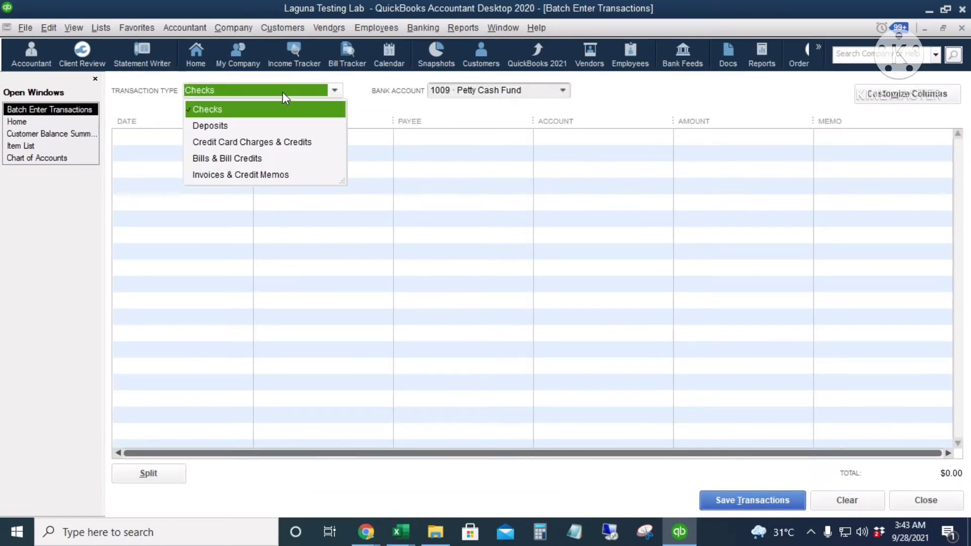
pyautogui.click(288, 158)
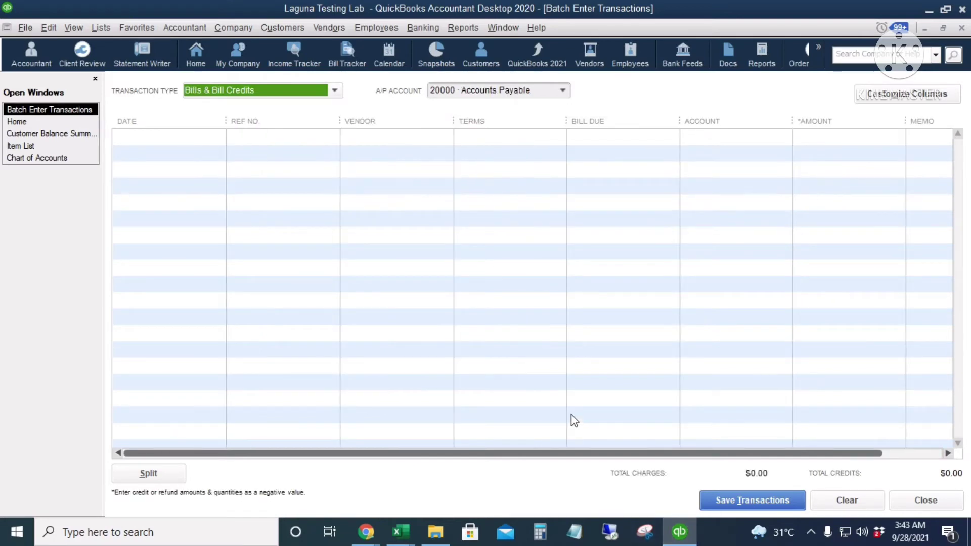
# In AP Import, select the Vendor Name, Invoice Date, Invoice # and Amount columns
pyautogui.hotkey('alt', 'Tab')
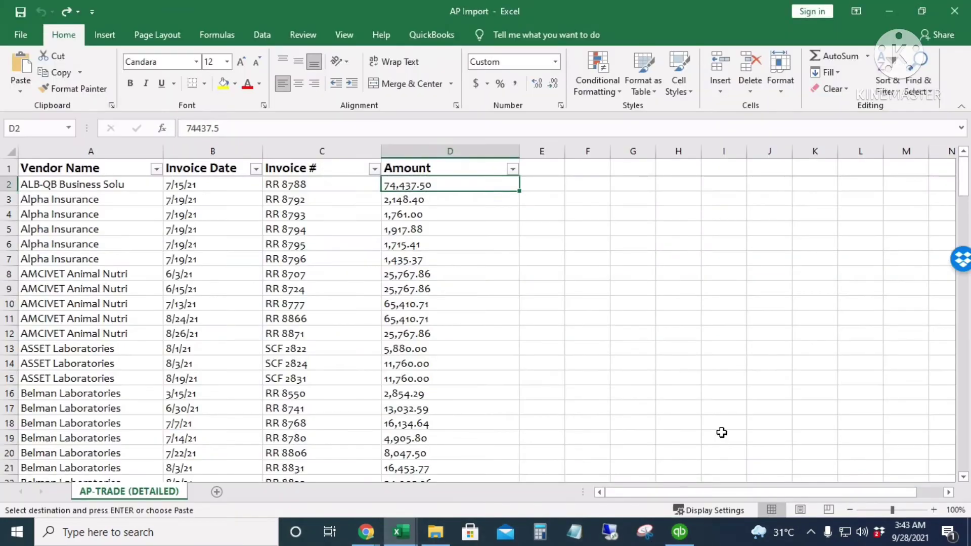
pyautogui.click(91, 151)
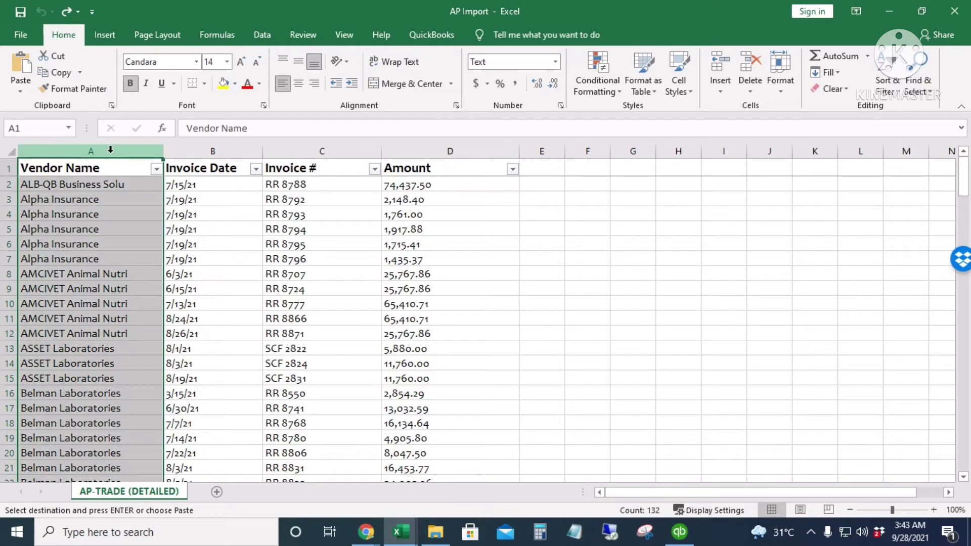
pyautogui.click(209, 153)
pyautogui.click(318, 153)
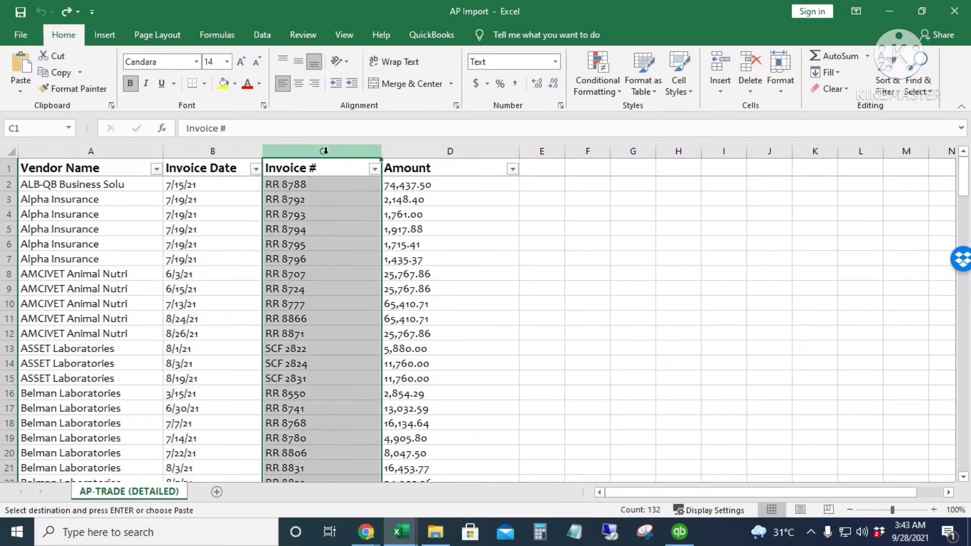
pyautogui.click(431, 153)
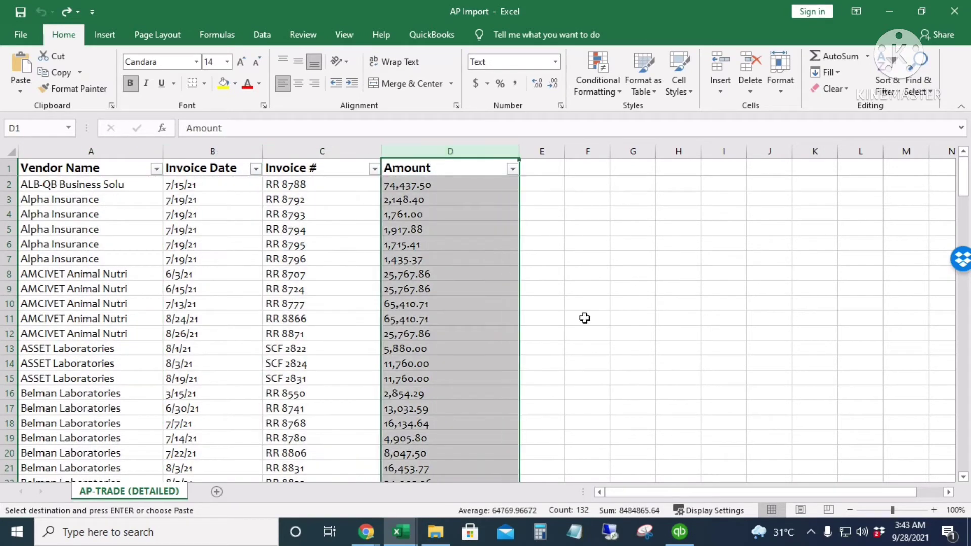
# Reorder the bill grid columns so Vendor, Date, Ref No and Amount come first, matching Excel
pyautogui.click(678, 532)
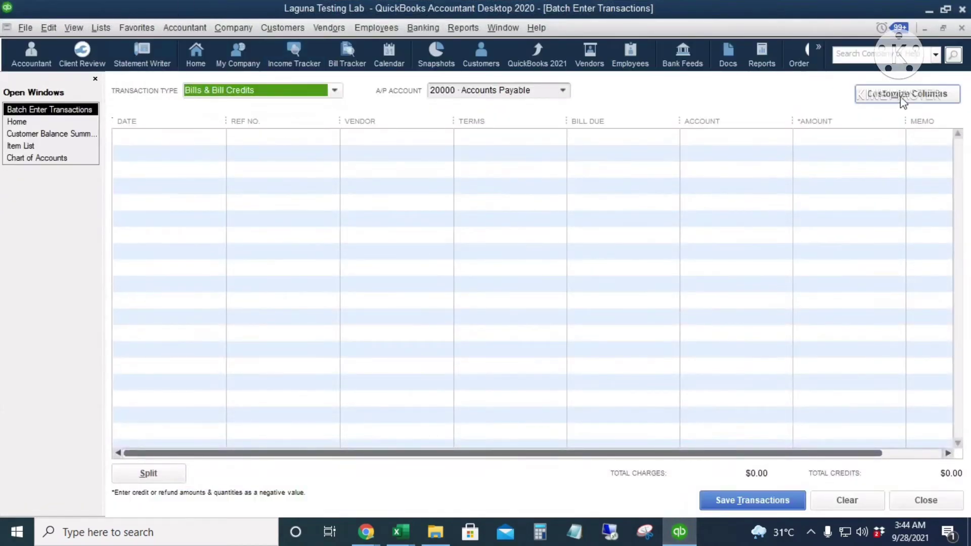
pyautogui.click(897, 100)
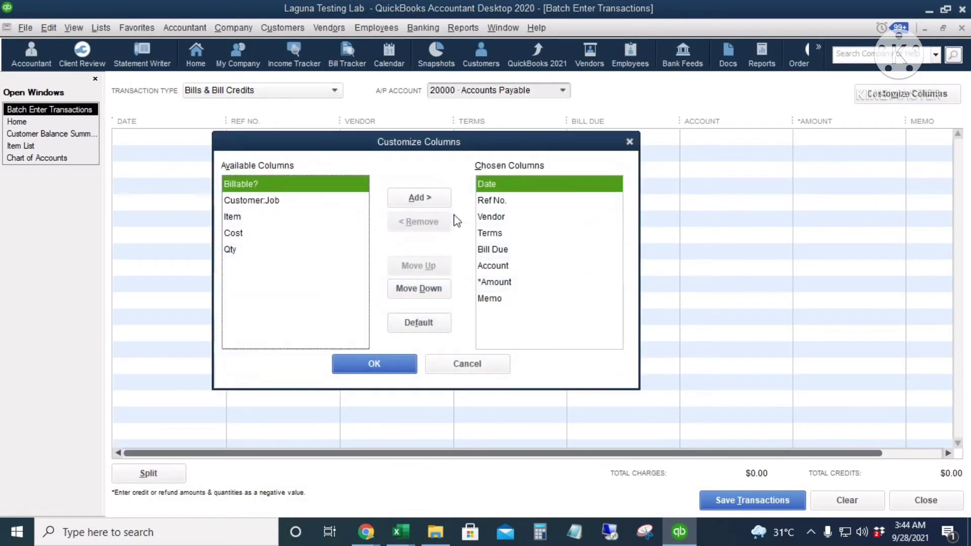
pyautogui.click(493, 216)
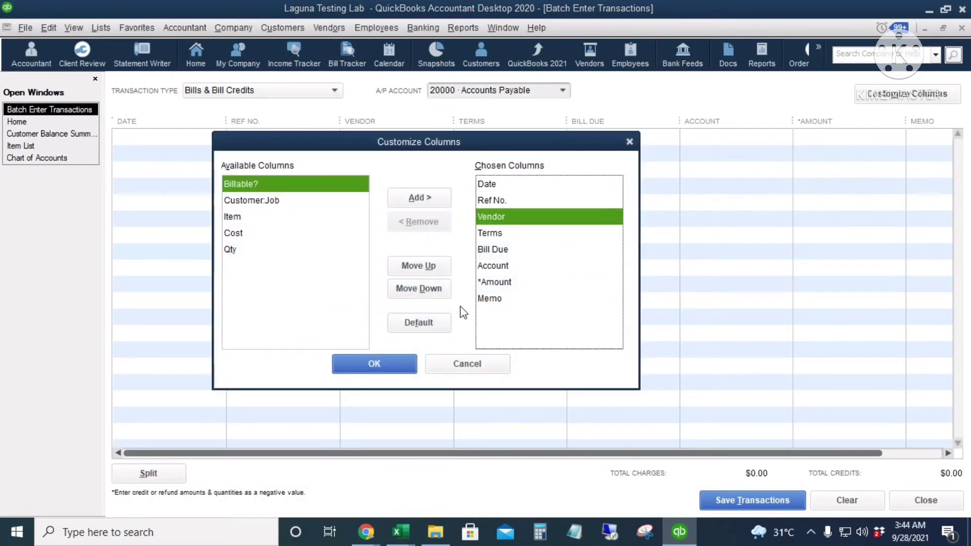
pyautogui.click(424, 270)
pyautogui.click(424, 270)
pyautogui.click(496, 203)
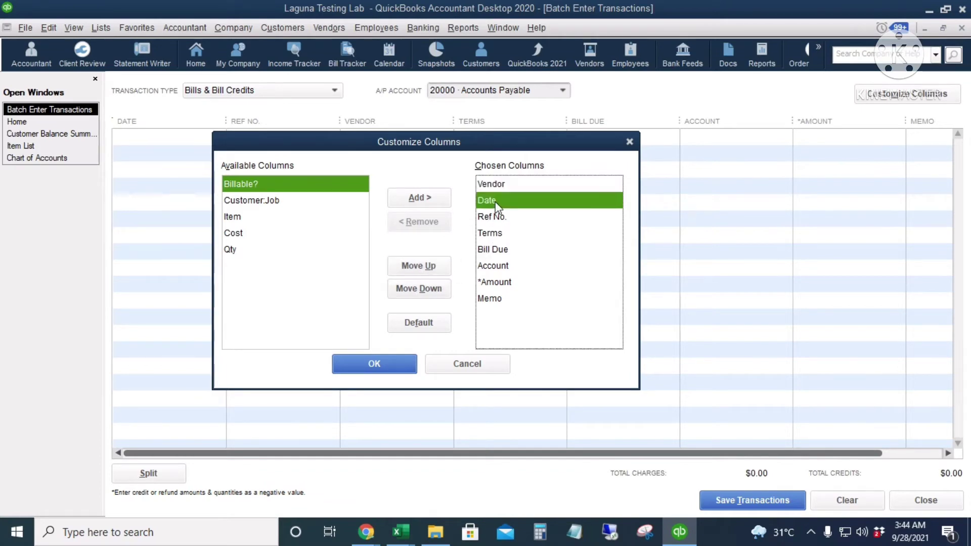
pyautogui.hotkey('alt', 'Tab')
pyautogui.hotkey('alt', 'Tab')
pyautogui.click(501, 217)
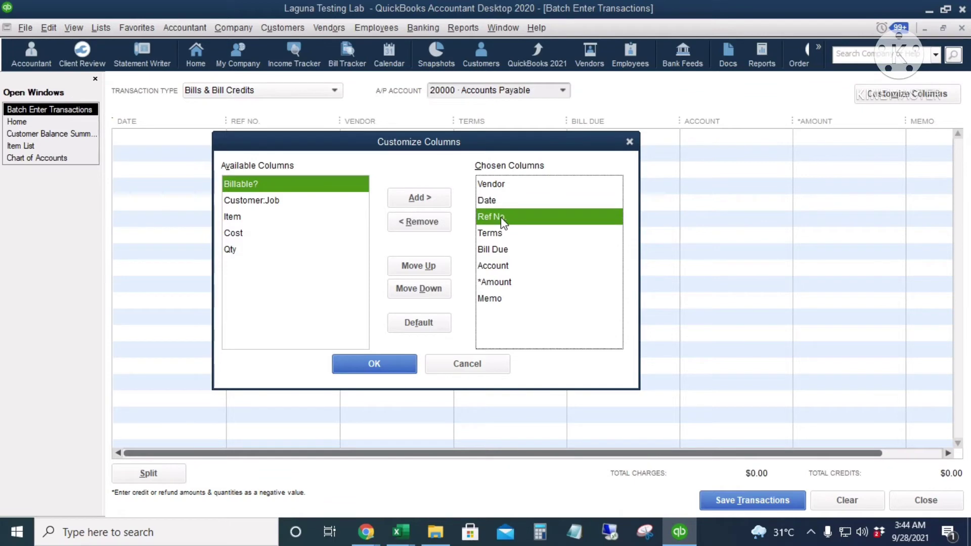
pyautogui.click(502, 266)
pyautogui.click(496, 283)
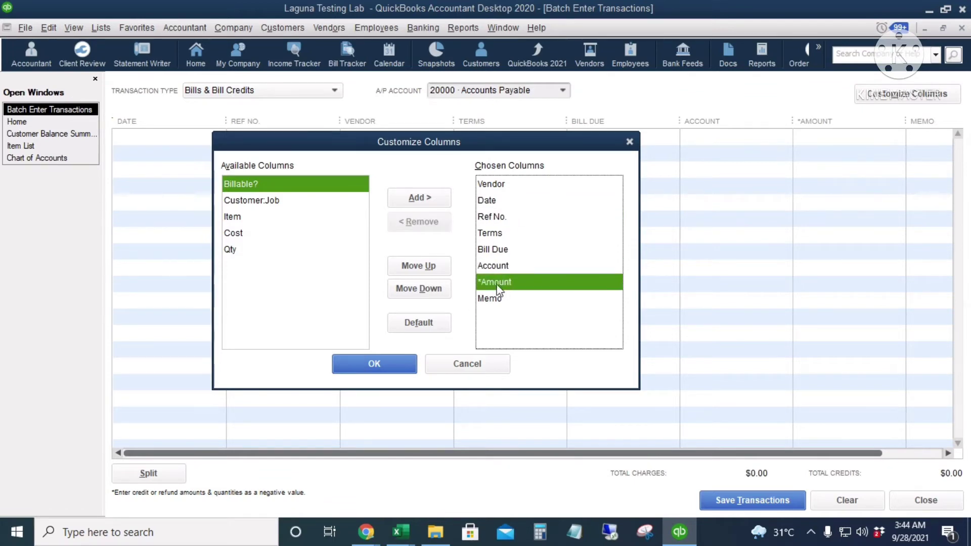
pyautogui.click(424, 268)
pyautogui.click(423, 268)
pyautogui.click(424, 268)
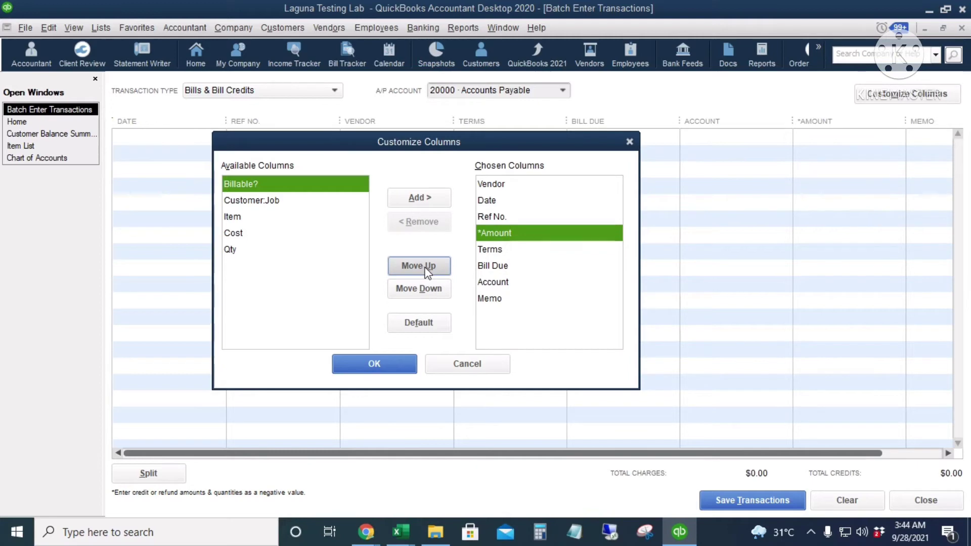
pyautogui.hotkey('alt', 'Tab')
pyautogui.hotkey('alt', 'Tab')
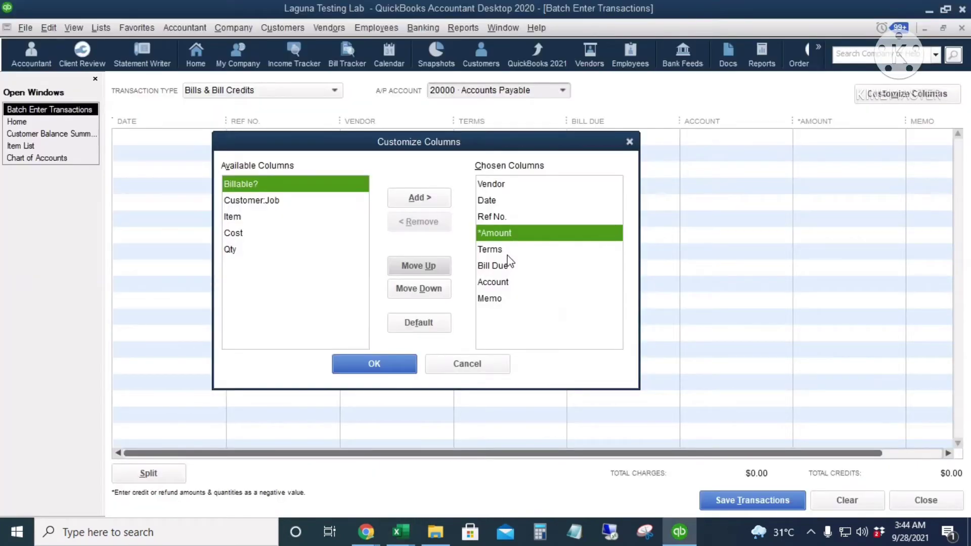
# Remove the Terms, Bill Due and Memo columns, place Account after Amount, and apply the layout
pyautogui.click(512, 250)
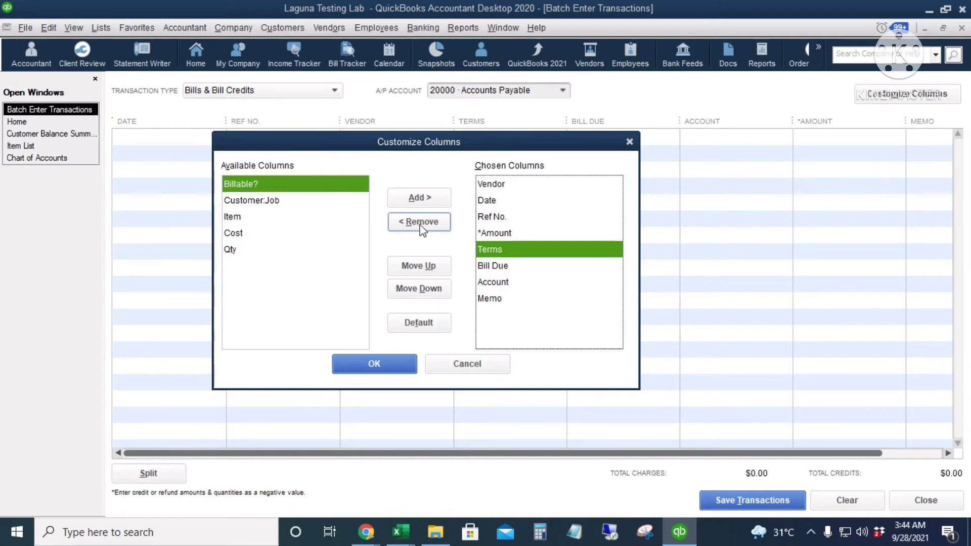
pyautogui.click(422, 222)
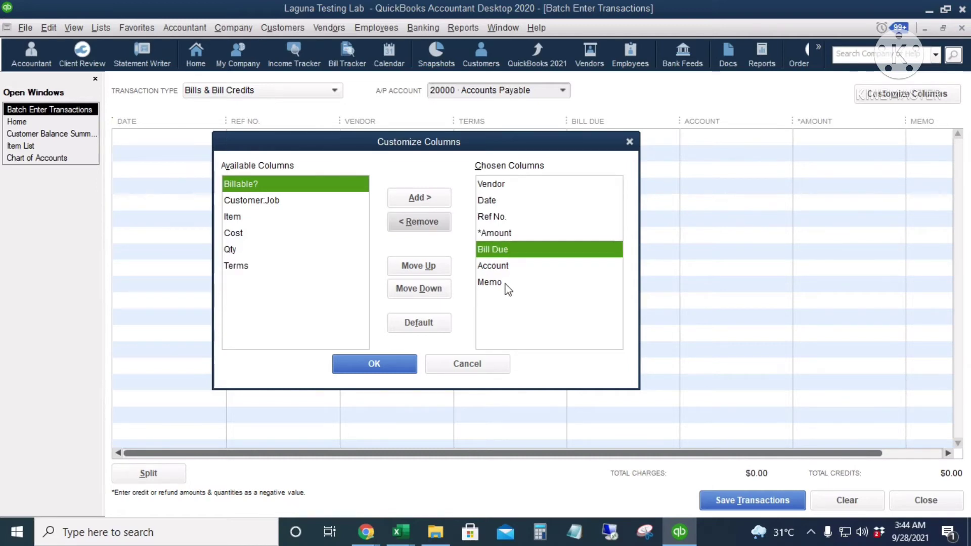
pyautogui.click(502, 266)
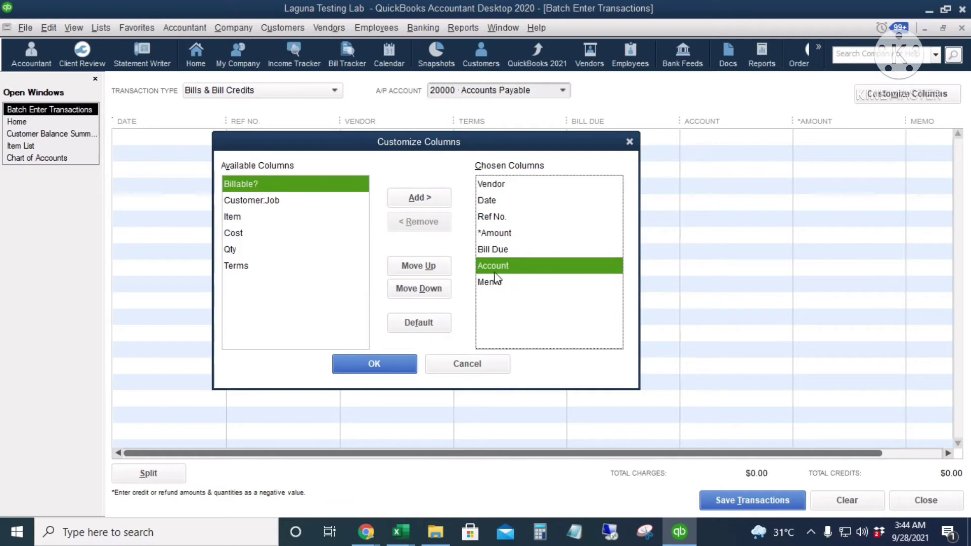
pyautogui.click(422, 267)
pyautogui.click(488, 266)
pyautogui.click(422, 223)
pyautogui.click(422, 223)
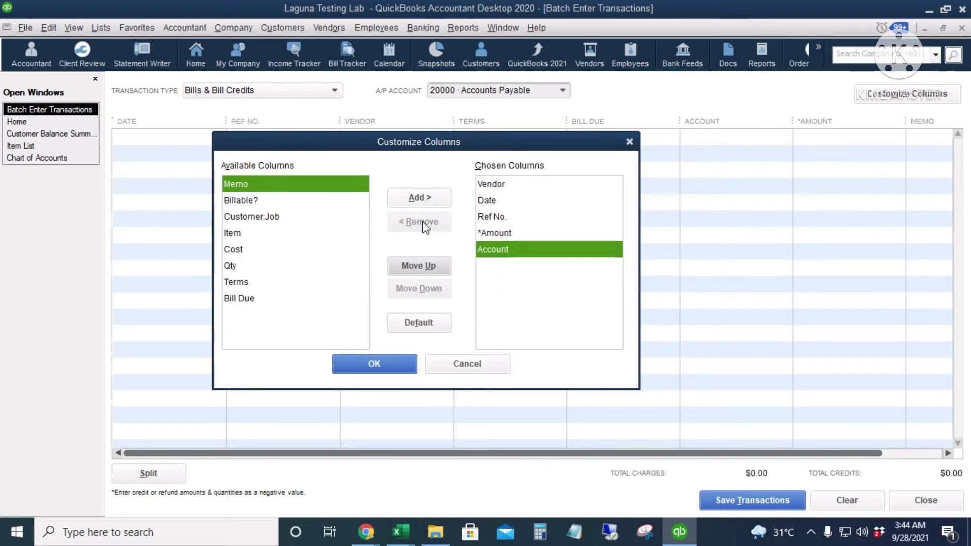
pyautogui.click(359, 366)
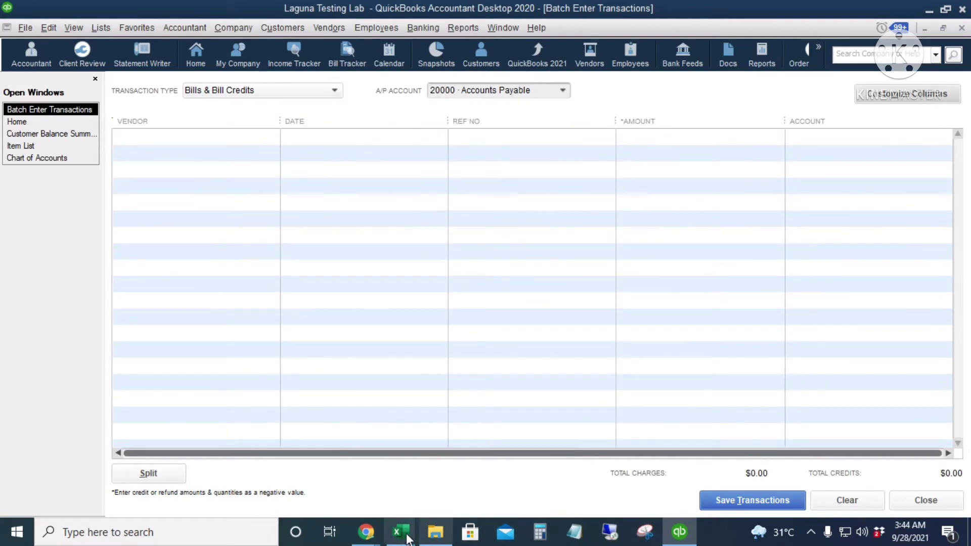
# Copy Excel bill rows A3:D154 and paste them into the QuickBooks batch grid
pyautogui.click(457, 475)
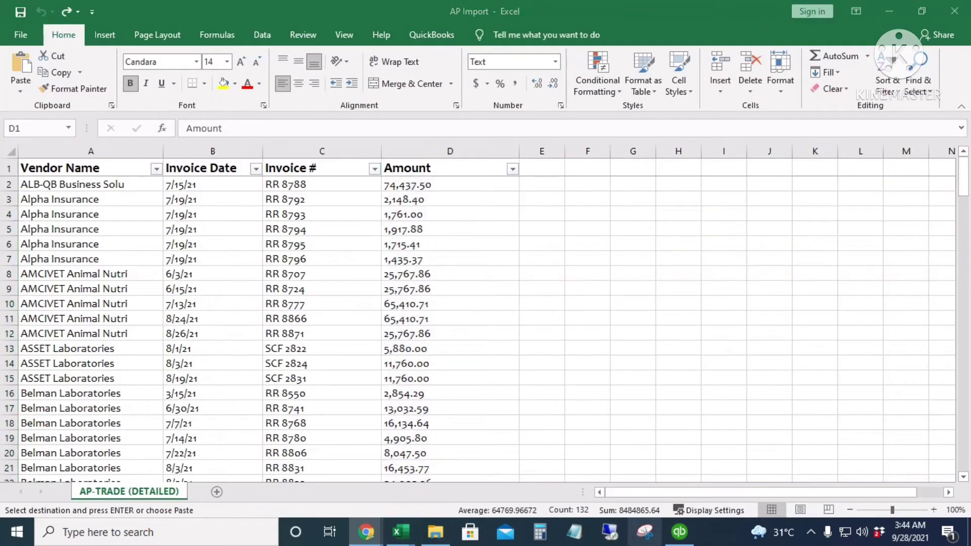
pyautogui.moveTo(73, 199); pyautogui.dragTo(451, 408)
pyautogui.hotkey('ctrl', 'c')
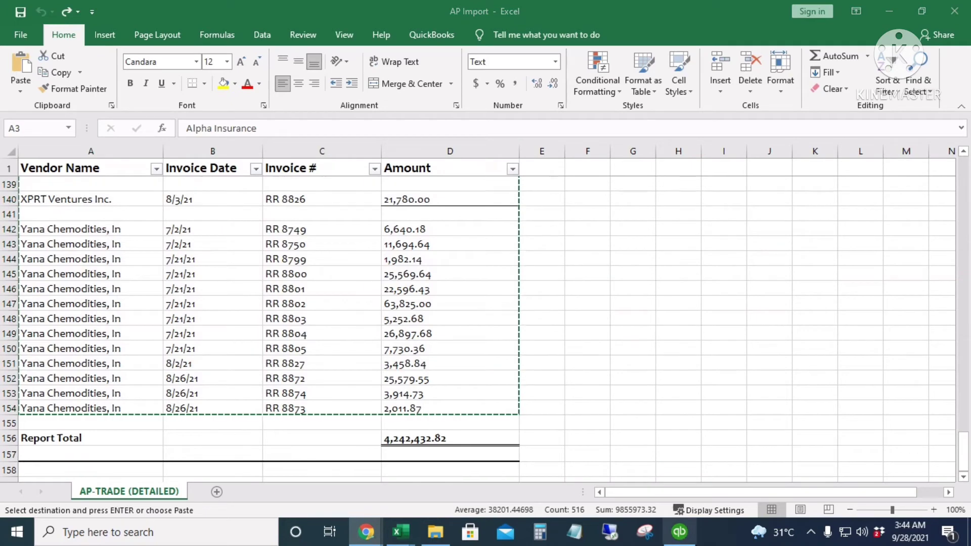
pyautogui.click(679, 532)
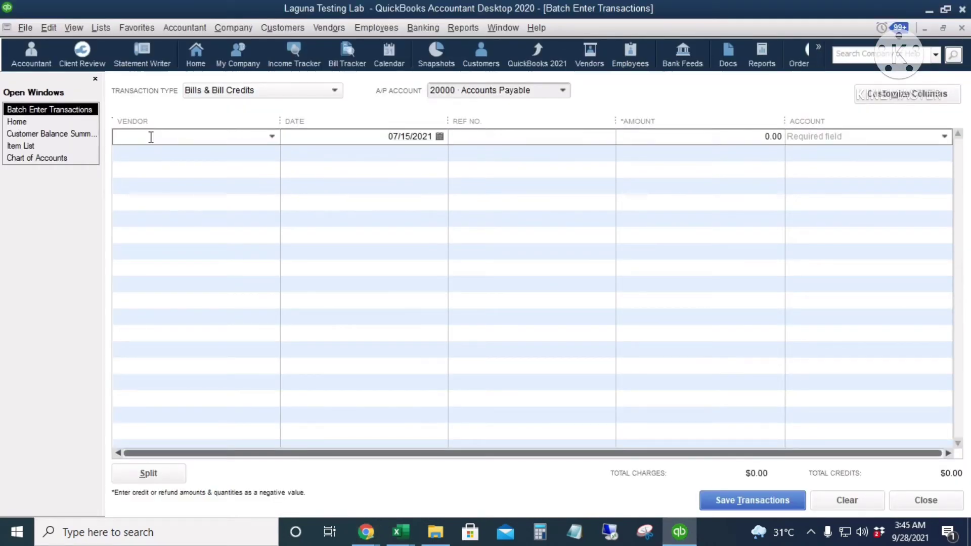
pyautogui.hotkey('ctrl', 'v')
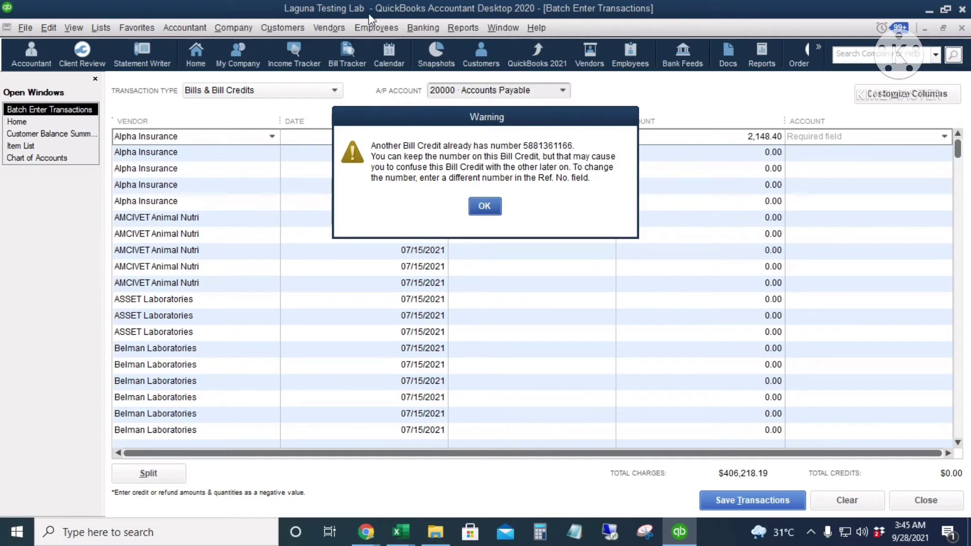
# Set the first bill's account to 30000 Opening Balance Equity and copy it down to every row
pyautogui.click(484, 205)
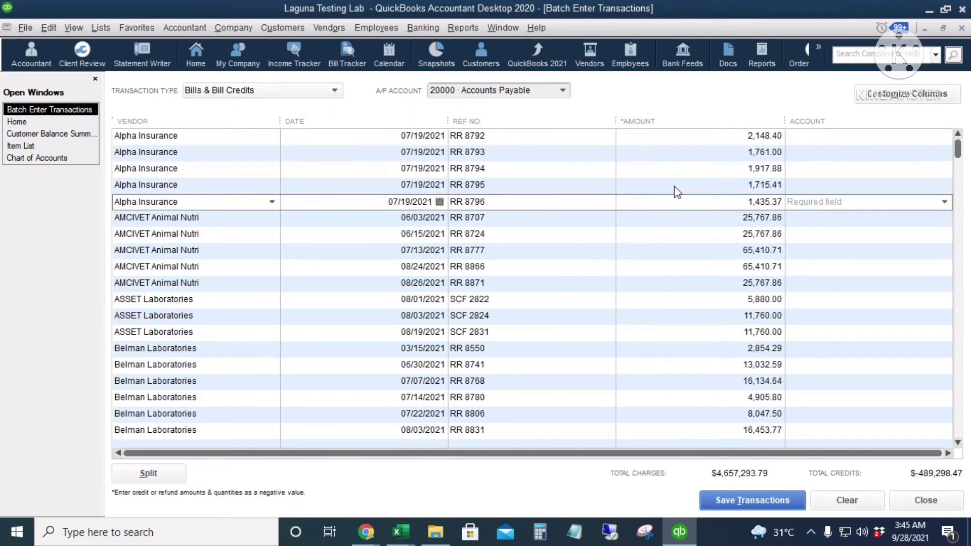
pyautogui.click(695, 137)
pyautogui.click(848, 138)
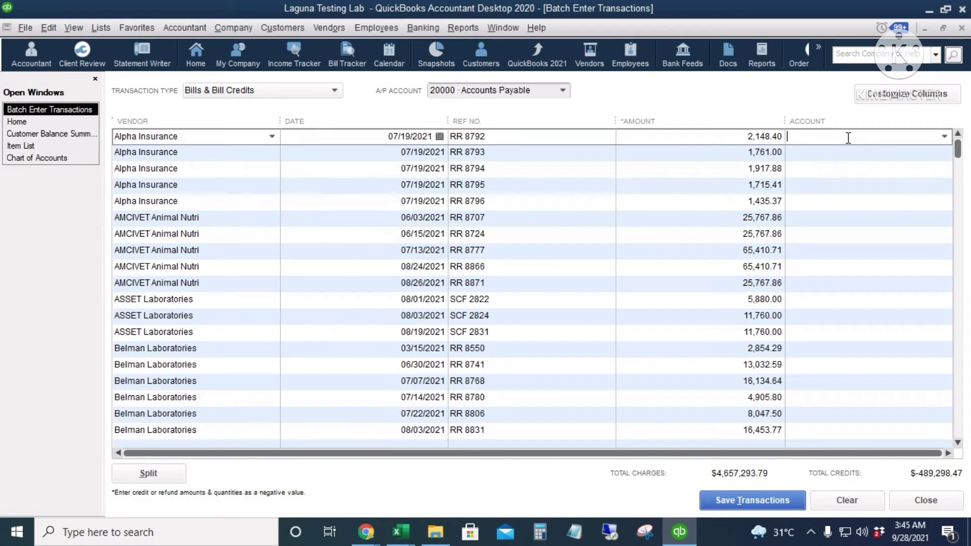
pyautogui.write('op')
pyautogui.click(848, 138)
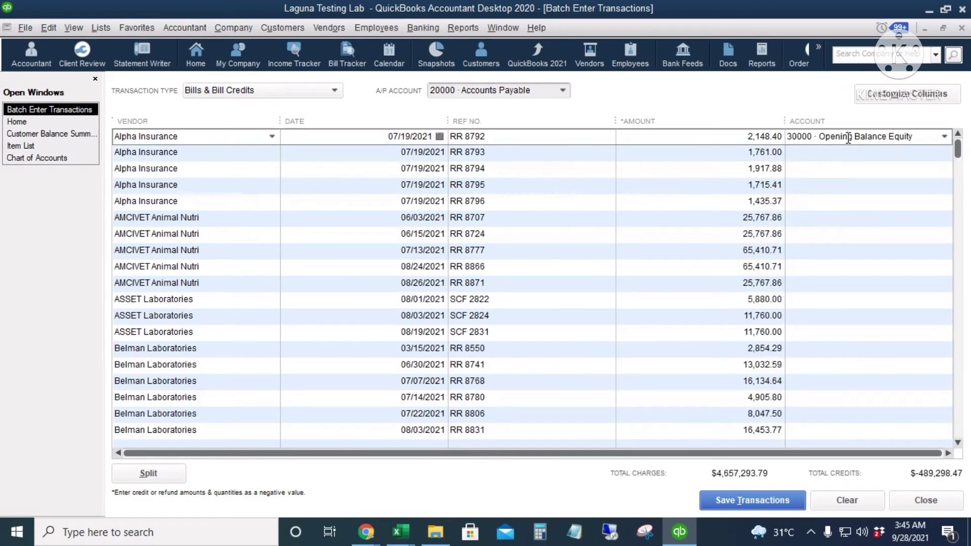
pyautogui.rightClick(848, 138)
pyautogui.click(792, 283)
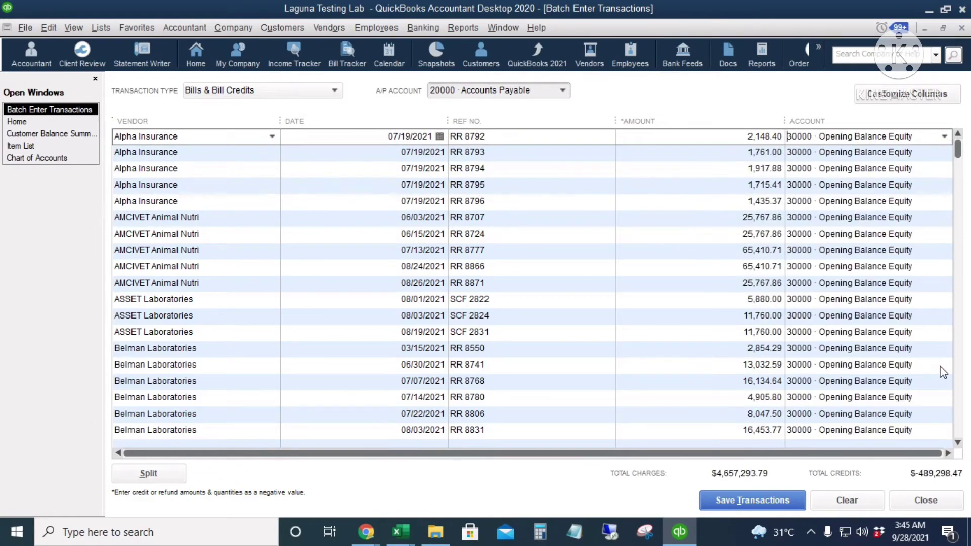
# Save the batch bills with the account confirmed, leaving 118 saved and 34 flagged
pyautogui.scroll(-5, 508, 290)
pyautogui.scroll(5, 511, 293)
pyautogui.click(729, 501)
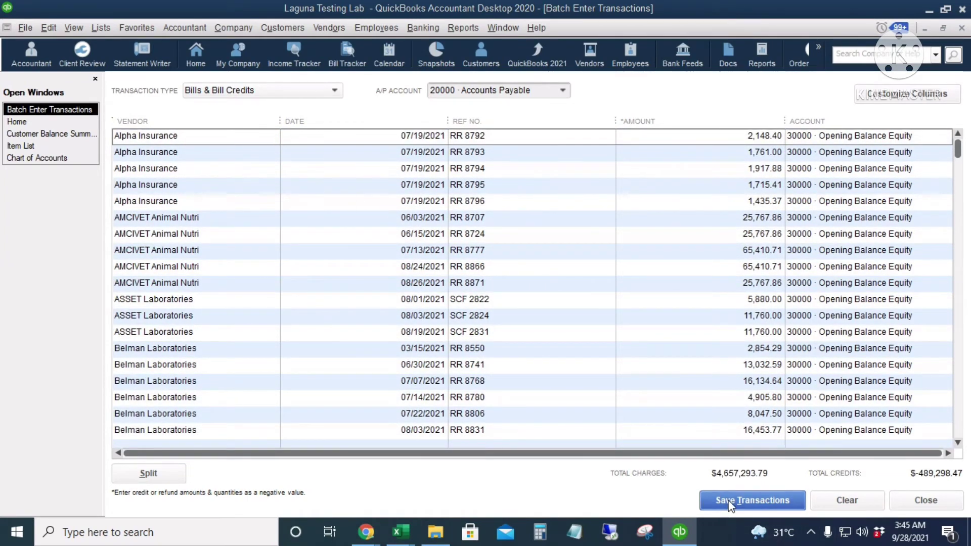
pyautogui.click(455, 217)
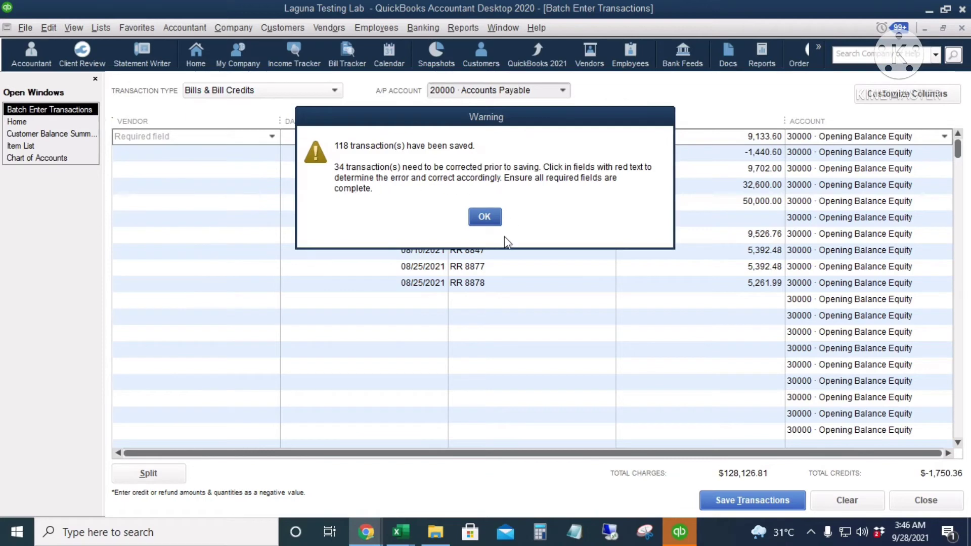
# Search the Excel list for invoice SCF 2804 with Find All
pyautogui.click(485, 217)
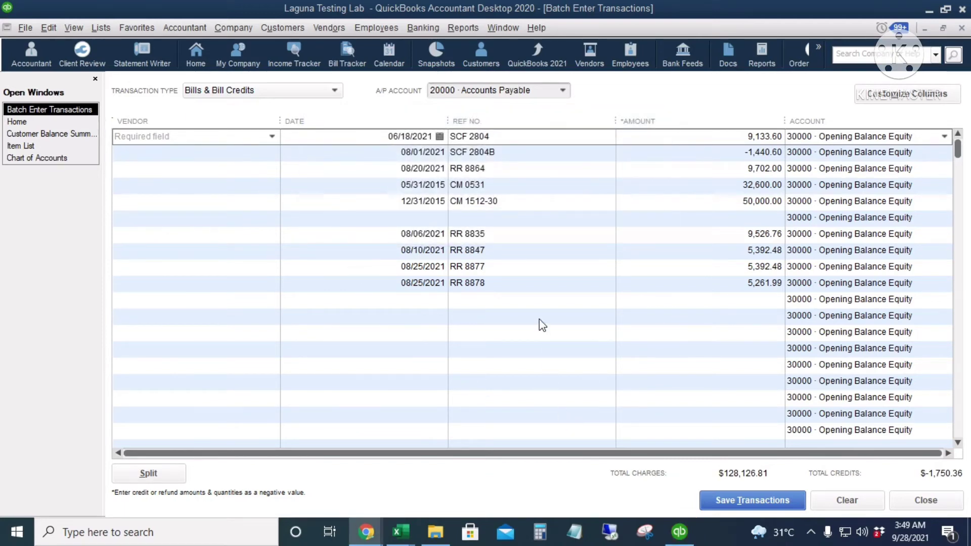
pyautogui.moveTo(506, 138); pyautogui.dragTo(453, 142)
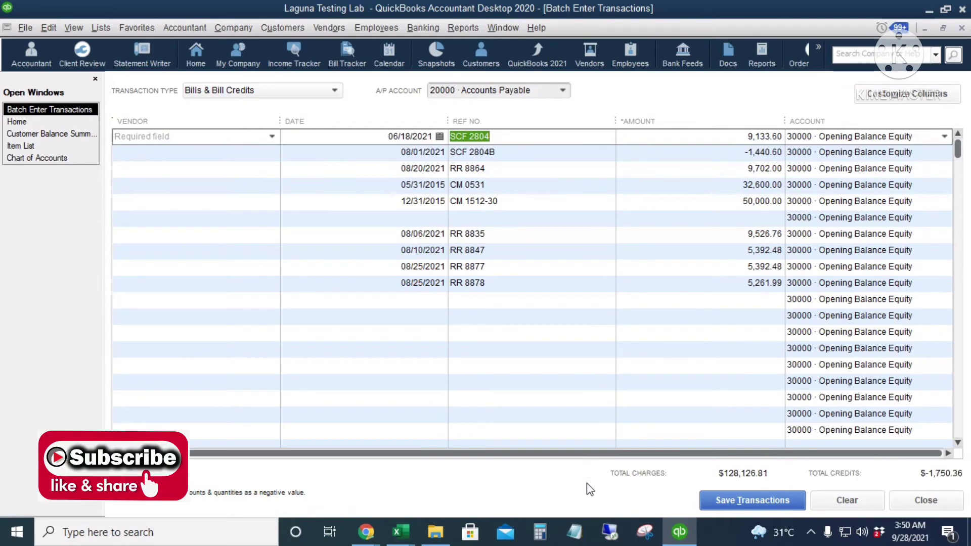
pyautogui.click(680, 532)
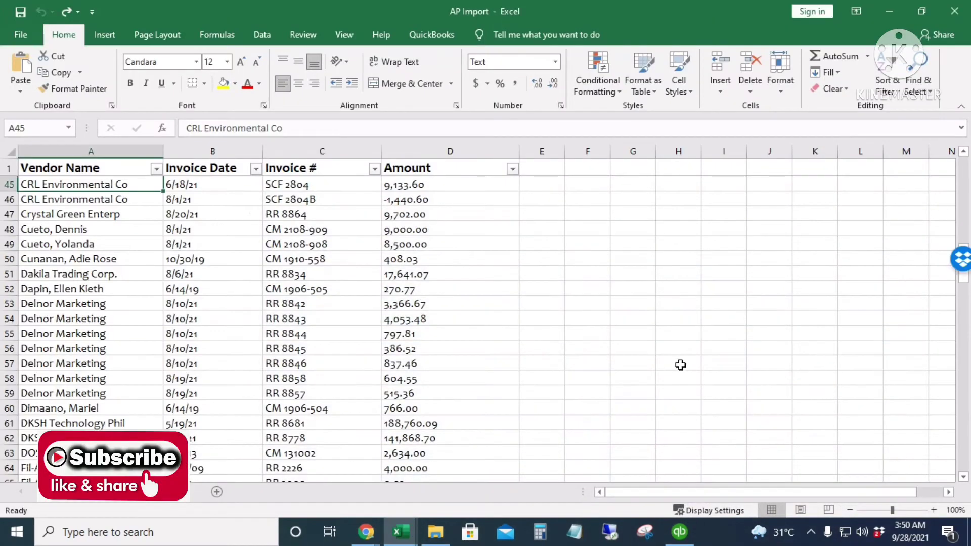
pyautogui.hotkey('ctrl', 'f')
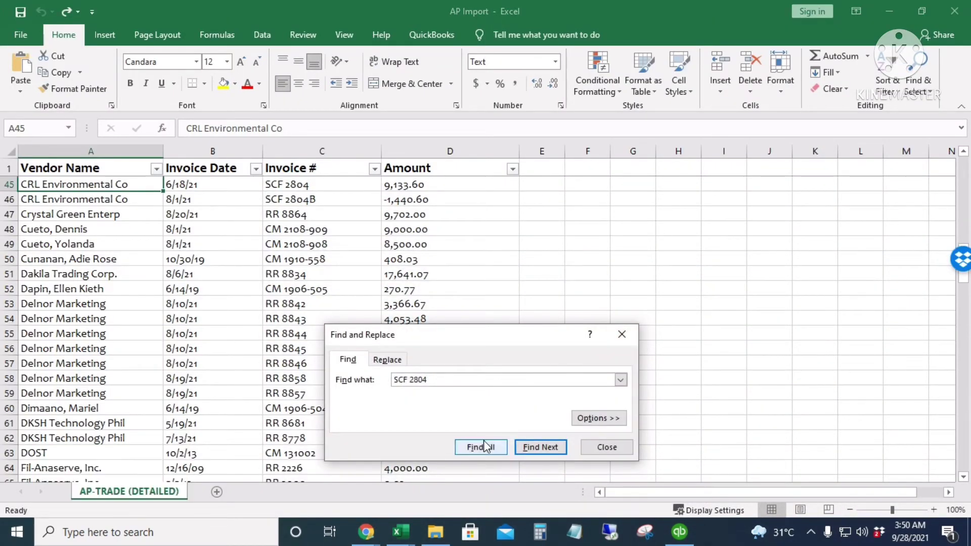
pyautogui.click(483, 447)
pyautogui.moveTo(478, 335); pyautogui.dragTo(644, 215)
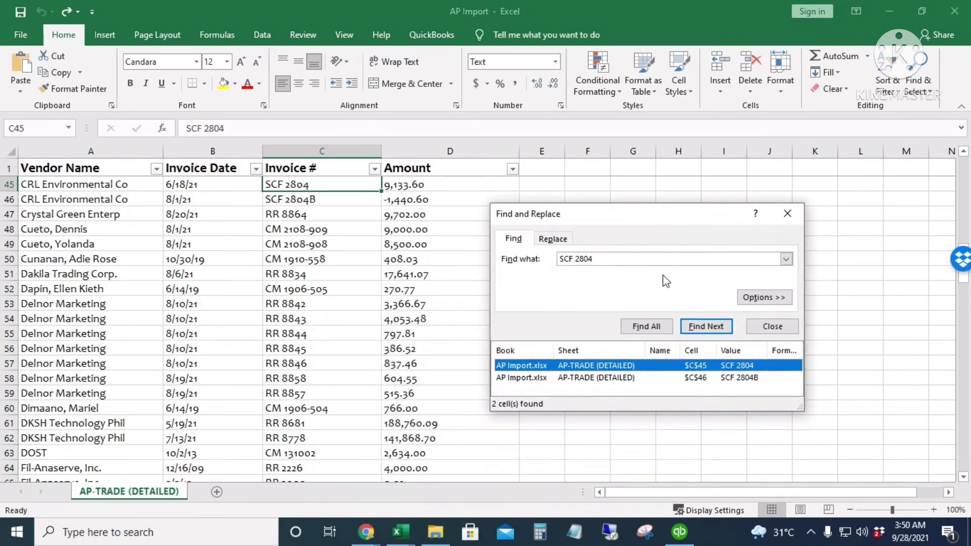
# Copy vendor CRL Environmental Co into the first QuickBooks batch bill row
pyautogui.click(89, 185)
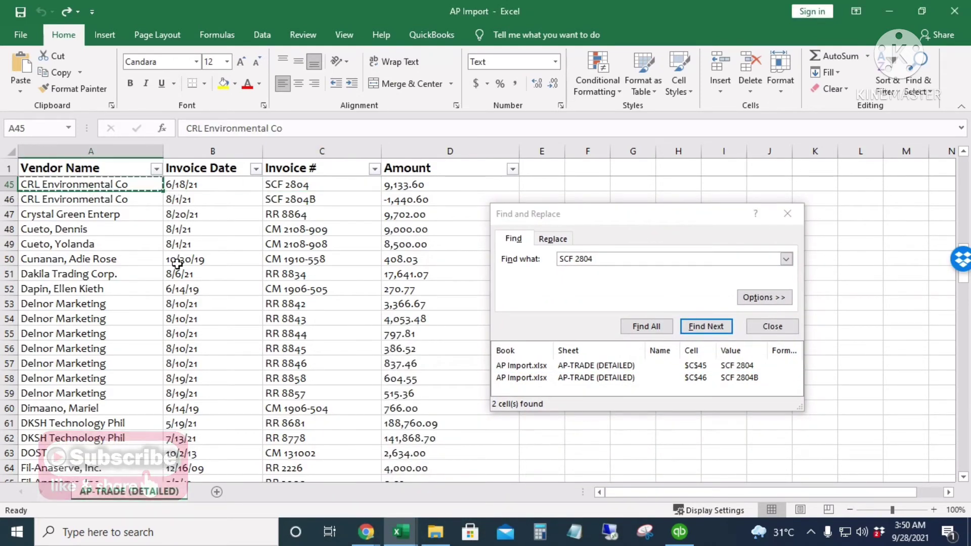
pyautogui.hotkey('ctrl', 'c')
pyautogui.click(680, 532)
pyautogui.click(165, 138)
pyautogui.hotkey('ctrl', 'v')
pyautogui.press('Tab')
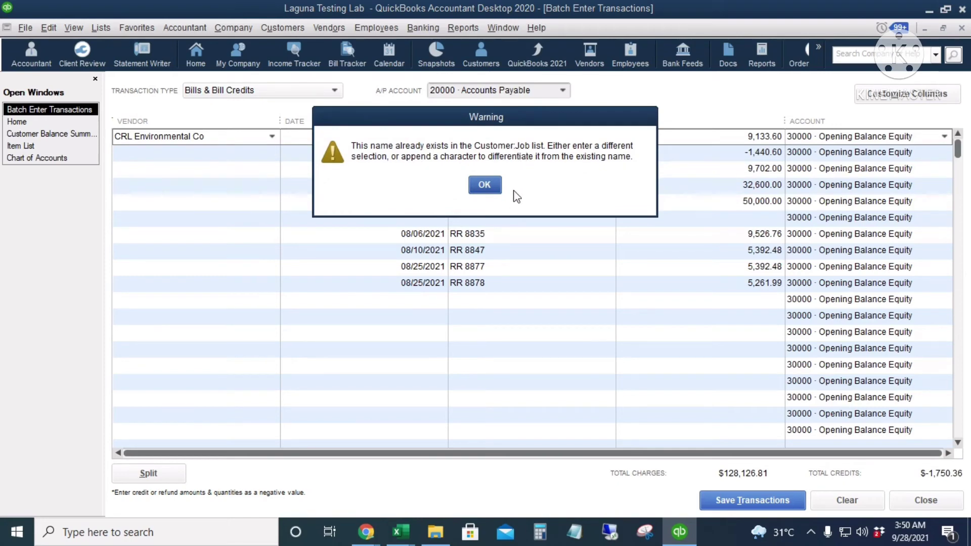
# Rename the first vendor to 'CRL Environmental Co - V' and quick-add it as a new vendor
pyautogui.click(484, 185)
pyautogui.click(243, 142)
pyautogui.write('- V')
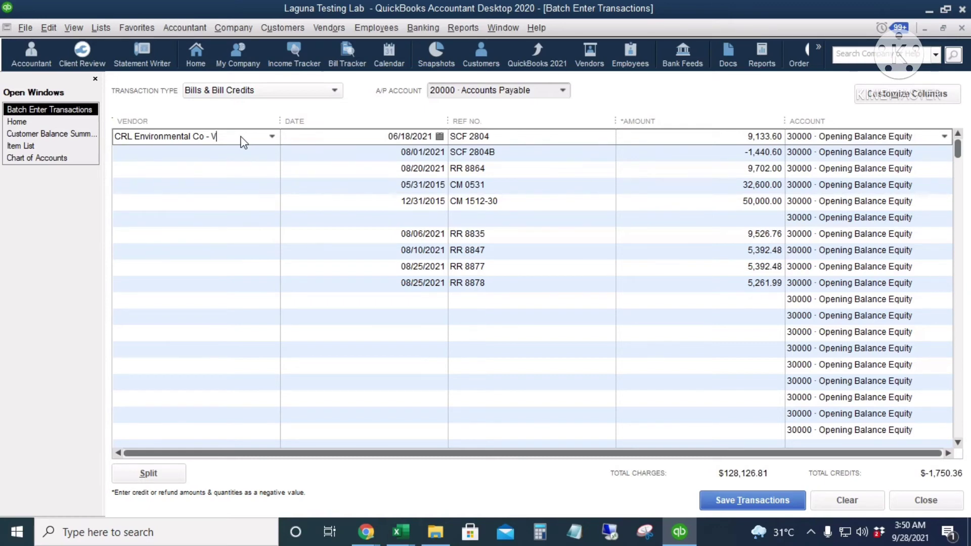
pyautogui.press('Tab')
pyautogui.click(398, 226)
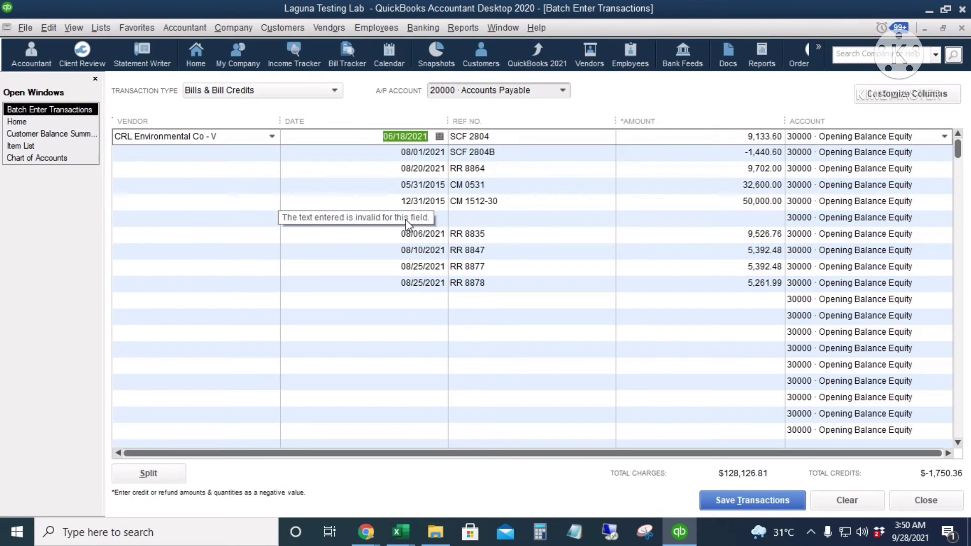
pyautogui.press('Return')
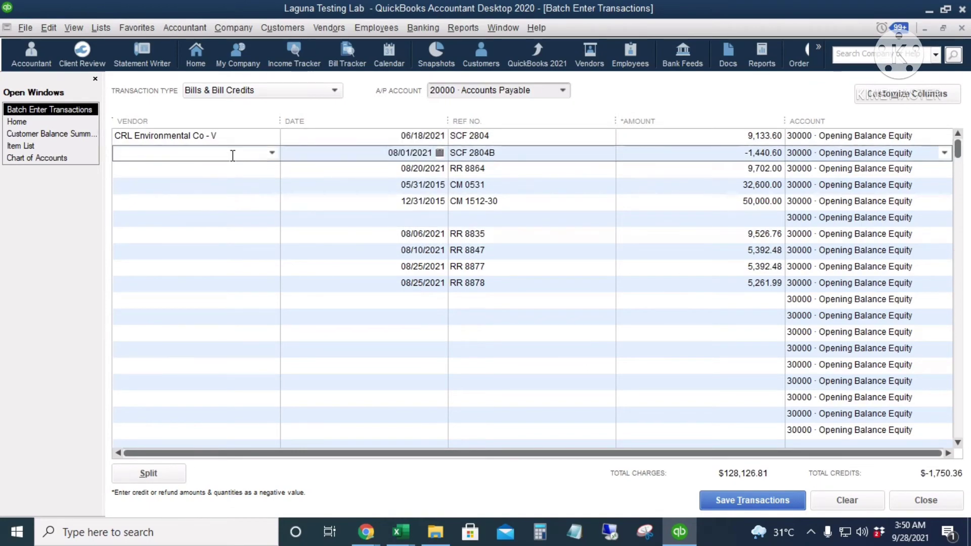
# Set row 2's vendor (invoice SCF 2804B) to CRL Environmental Co - V
pyautogui.hotkey('alt', 'Tab')
pyautogui.click(128, 199)
pyautogui.hotkey('ctrl', 'c')
pyautogui.click(321, 199)
pyautogui.hotkey('alt', 'Tab')
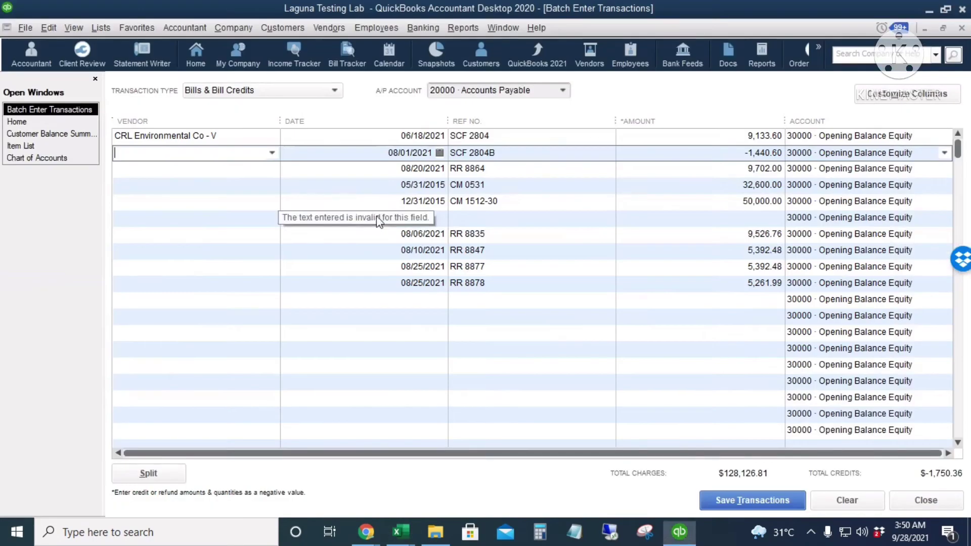
pyautogui.write('CRL Acquisition Corp')
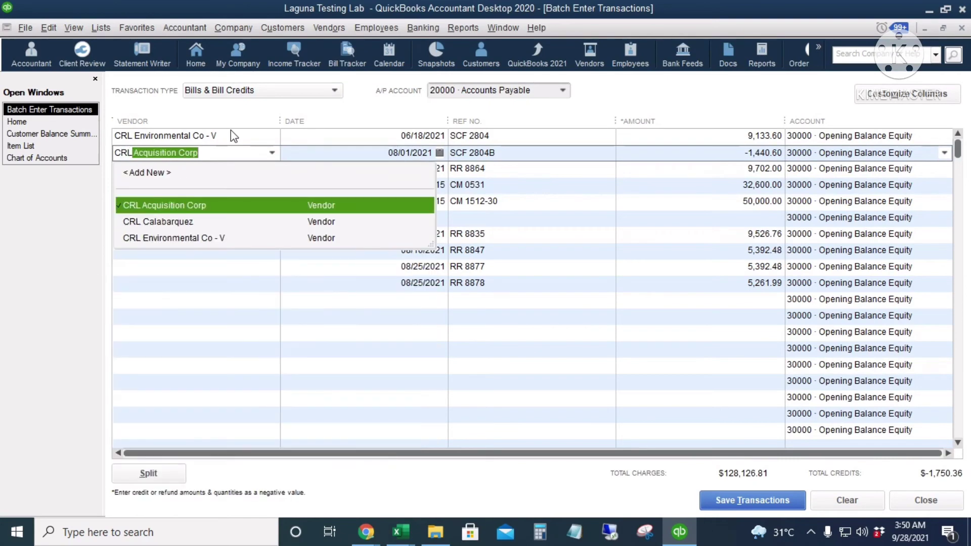
pyautogui.click(212, 238)
# Fill vendors from Excel lookups for RR 8864 (Crystal Green Enterp), CM 0531 and CM 1512-30
pyautogui.click(498, 170)
pyautogui.moveTo(498, 170); pyautogui.dragTo(449, 176)
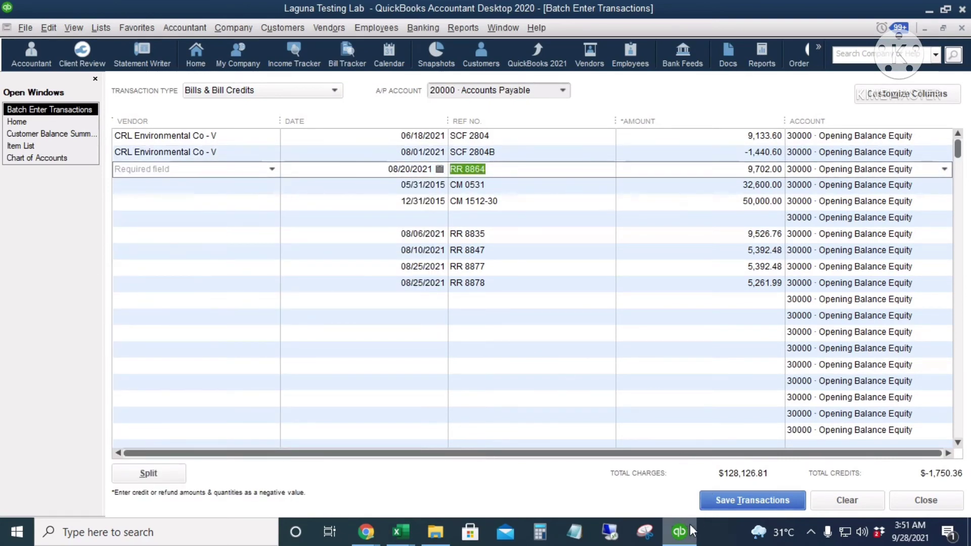
pyautogui.hotkey('alt', 'Tab')
pyautogui.hotkey('ctrl', 'v')
pyautogui.click(646, 326)
pyautogui.hotkey('alt', 'Tab')
pyautogui.hotkey('ctrl', 'v')
pyautogui.hotkey('alt', 'Tab')
pyautogui.hotkey('ctrl', 'v')
pyautogui.click(646, 326)
pyautogui.hotkey('alt', 'Tab')
pyautogui.hotkey('ctrl', 'v')
pyautogui.press('Tab')
pyautogui.hotkey('alt', 'Tab')
pyautogui.hotkey('ctrl', 'v')
pyautogui.click(646, 326)
pyautogui.click(679, 532)
pyautogui.hotkey('ctrl', 'v')
# Fill vendors for RR 8835 (quick-adding Linde Philippines) and CM 2006-665 from Excel
pyautogui.hotkey('alt', 'Tab')
pyautogui.hotkey('ctrl', 'v')
pyautogui.click(646, 326)
pyautogui.hotkey('alt', 'Tab')
pyautogui.hotkey('ctrl', 'v')
pyautogui.press('Tab')
pyautogui.press('Return')
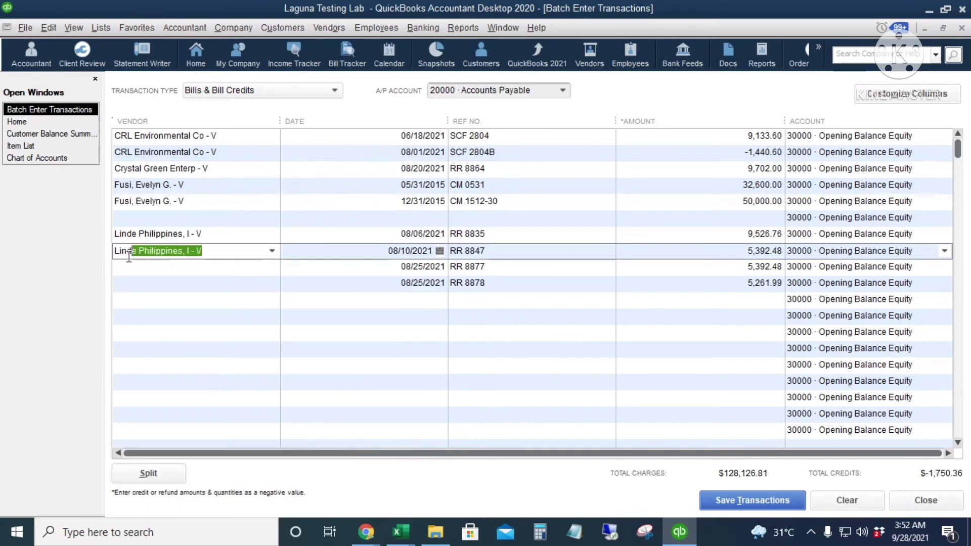
pyautogui.scroll(-10, 640, 322)
pyautogui.hotkey('alt', 'Tab')
pyautogui.hotkey('alt', 'Tab')
pyautogui.hotkey('ctrl', 'c')
pyautogui.hotkey('alt', 'Tab')
pyautogui.hotkey('ctrl', 'v')
pyautogui.click(647, 326)
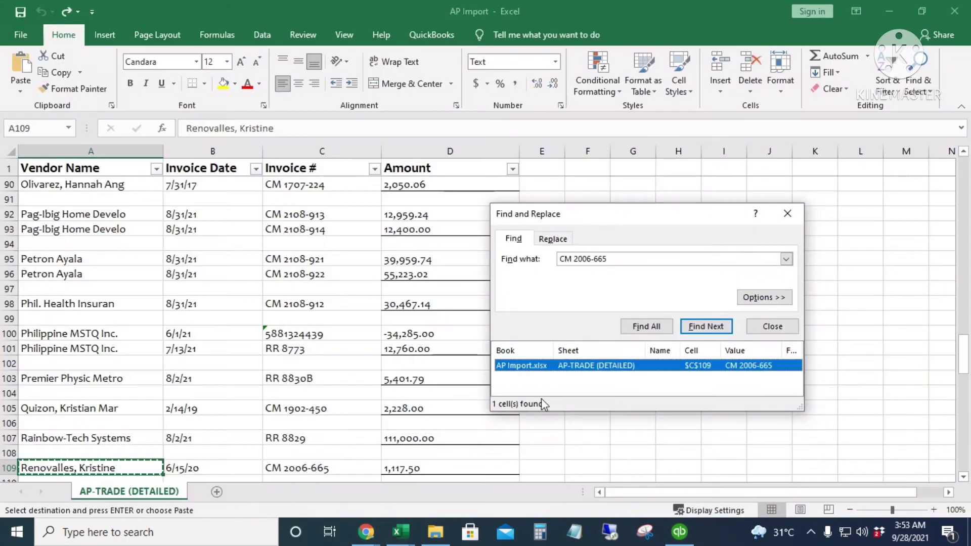
pyautogui.hotkey('alt', 'Tab')
pyautogui.click(472, 184)
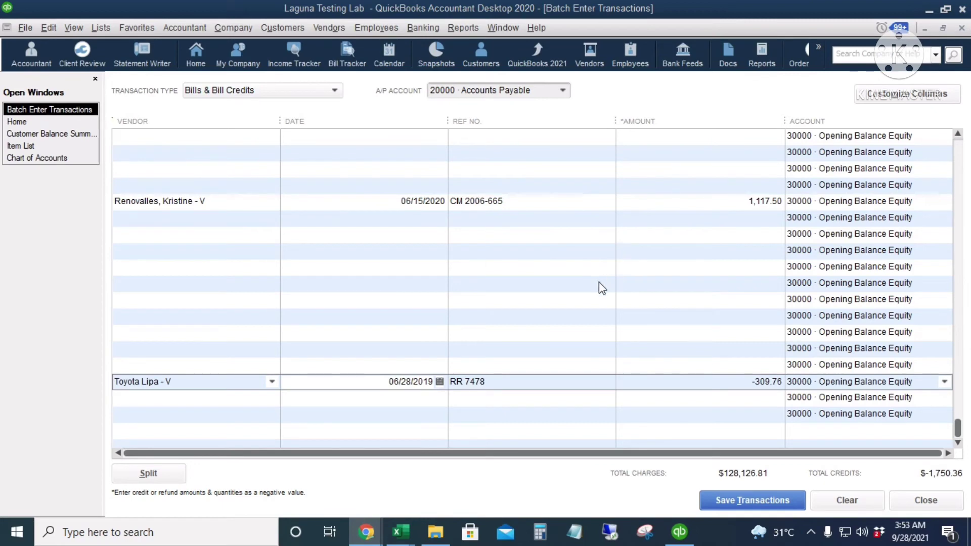
# Save the batch with the account confirmed, adding 11 more saved bills
pyautogui.click(435, 232)
pyautogui.click(436, 256)
pyautogui.click(436, 268)
pyautogui.click(439, 288)
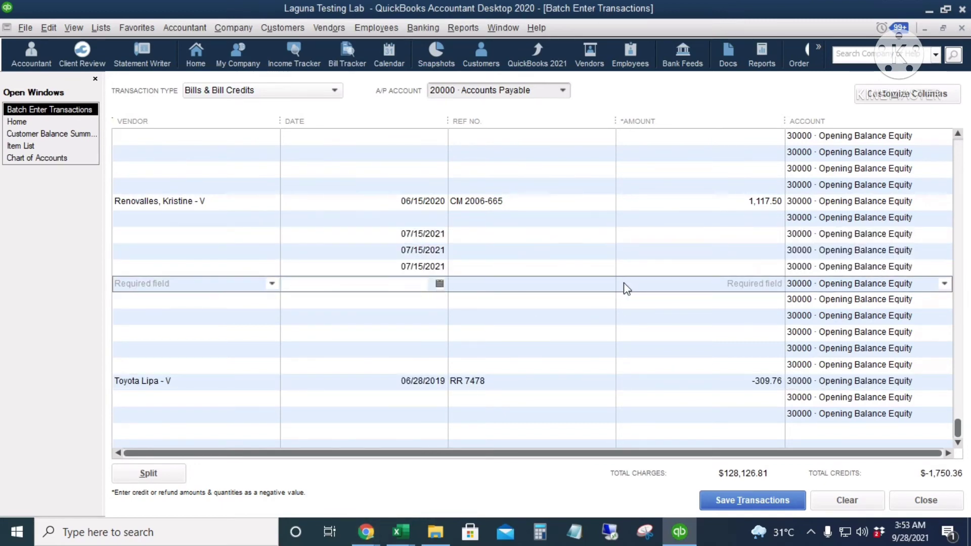
pyautogui.click(734, 495)
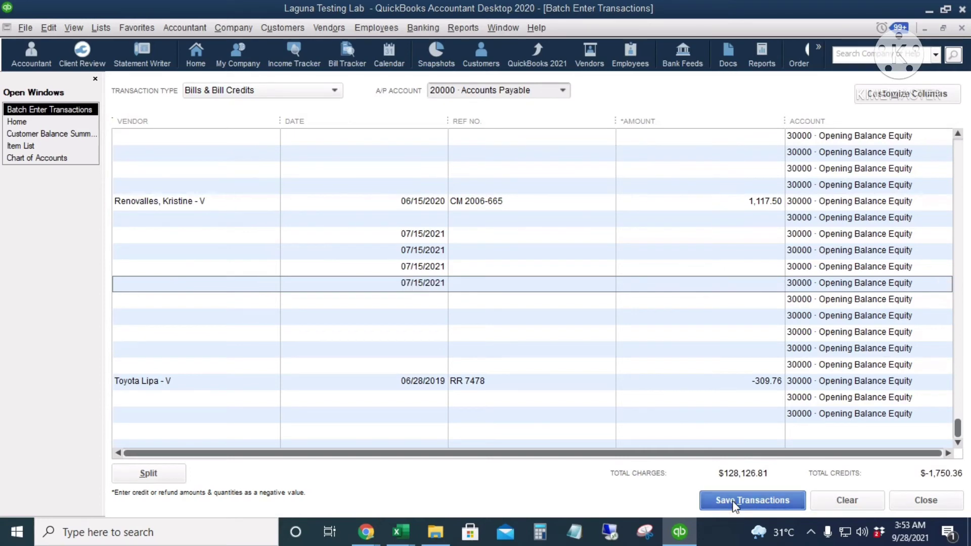
pyautogui.click(458, 219)
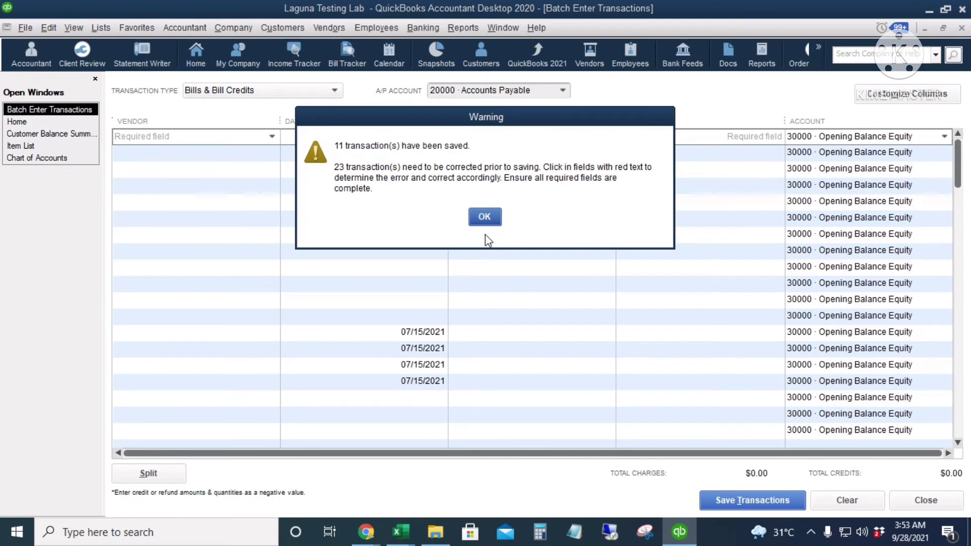
pyautogui.click(485, 218)
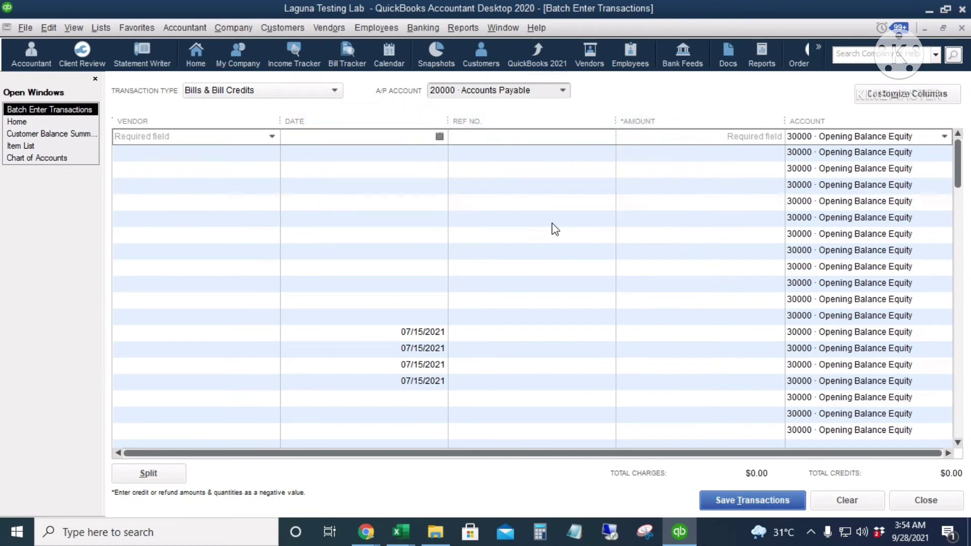
# Clear the 23 unsaved bill rows and close the Batch Enter Transactions window
pyautogui.click(849, 503)
pyautogui.click(458, 174)
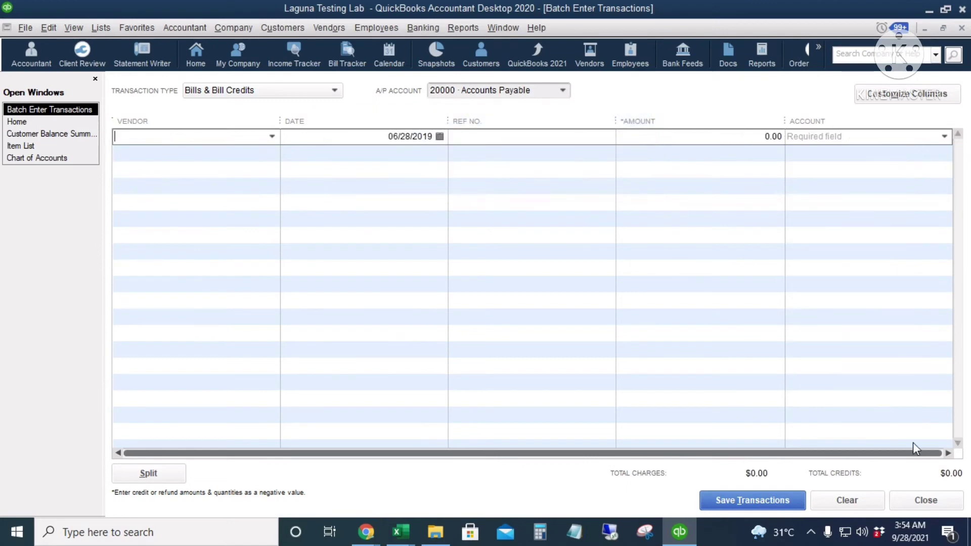
pyautogui.click(930, 502)
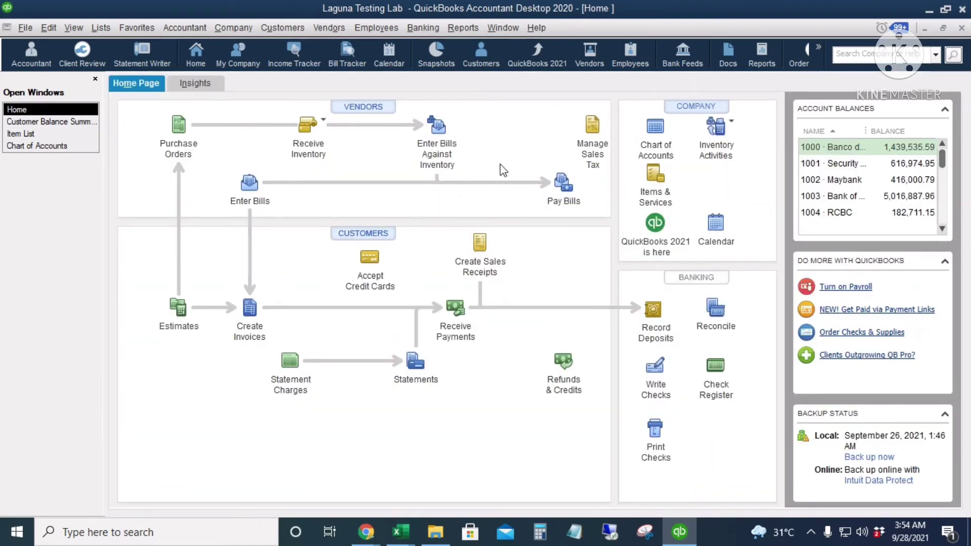
# Open Vendors & Payables > Vendor Balance Summary and scroll down to its 4,242,432.82 total
pyautogui.click(463, 30)
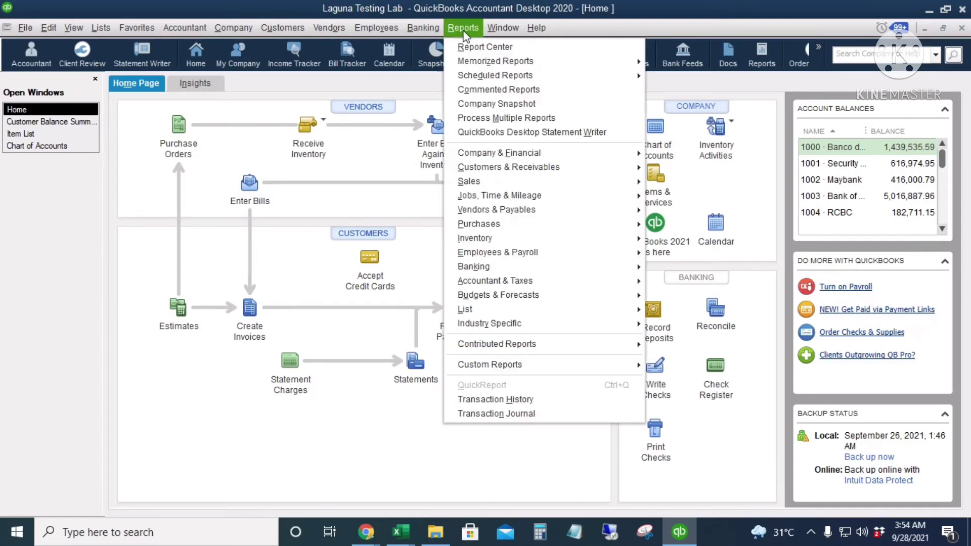
pyautogui.moveTo(555, 214)
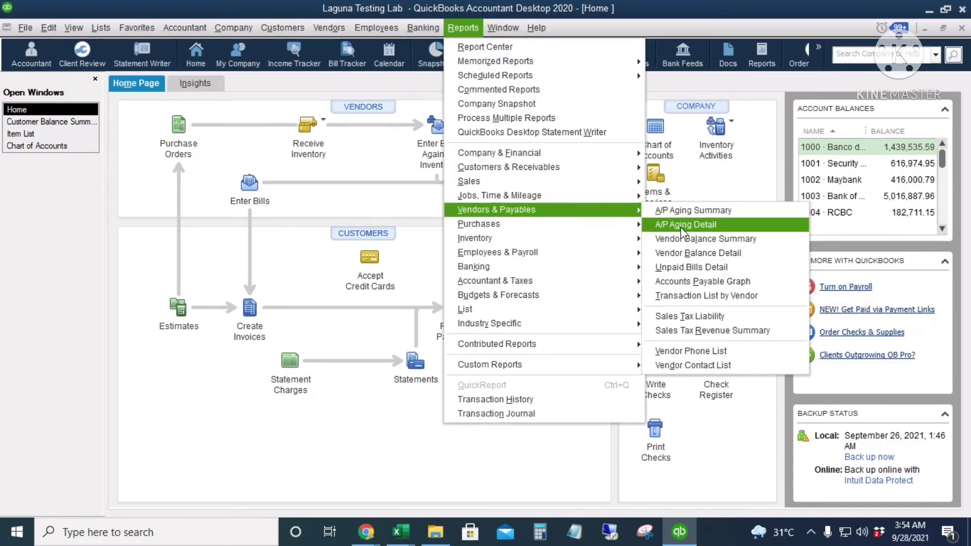
pyautogui.click(739, 243)
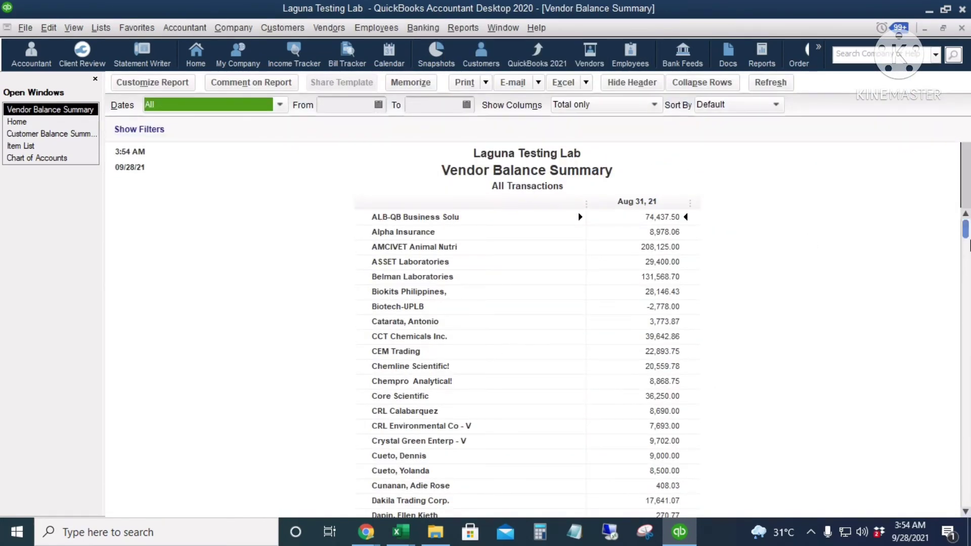
pyautogui.moveTo(965, 229); pyautogui.dragTo(966, 356)
pyautogui.scroll(-7, 622, 302)
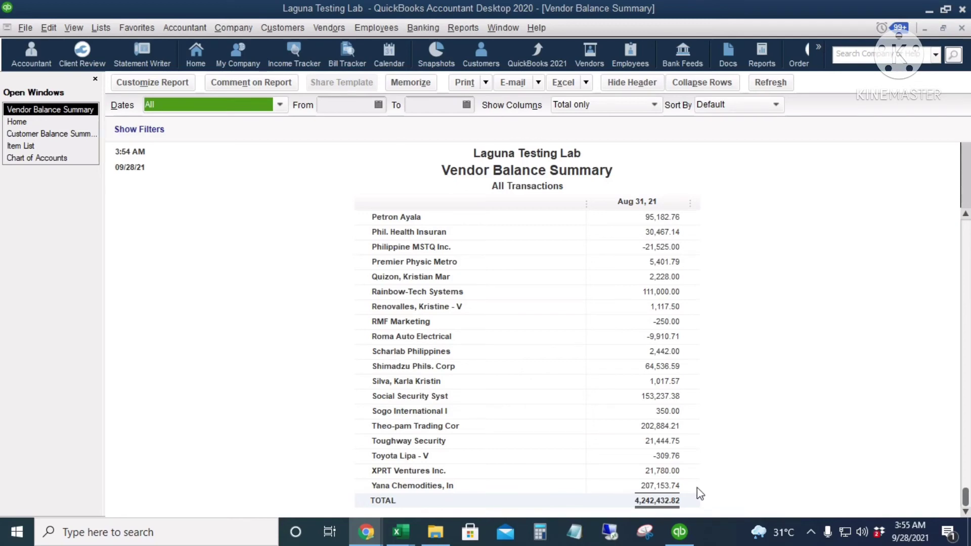
pyautogui.moveTo(412, 530)
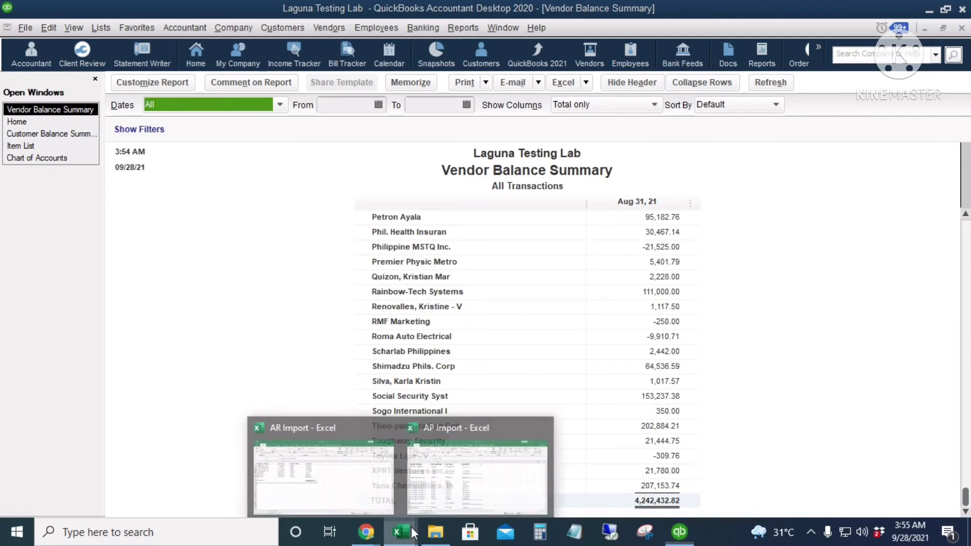
pyautogui.click(477, 476)
pyautogui.click(761, 327)
pyautogui.scroll(-13, 459, 283)
pyautogui.scroll(3, 456, 298)
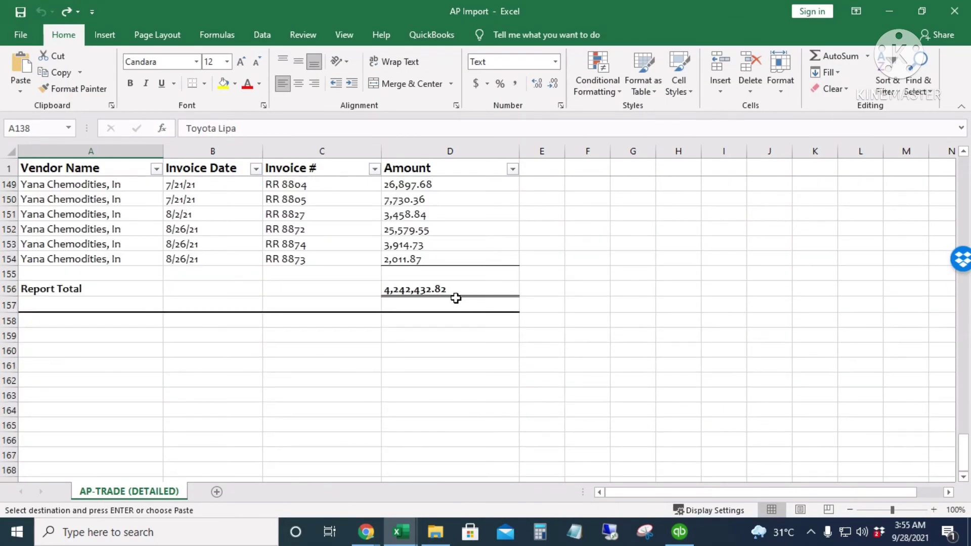
pyautogui.click(438, 275)
pyautogui.click(475, 285)
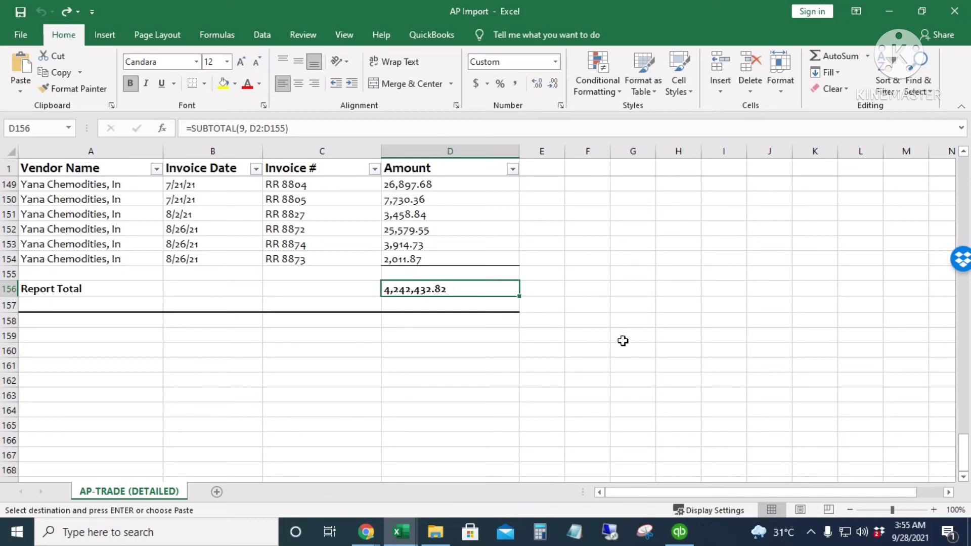
pyautogui.click(679, 531)
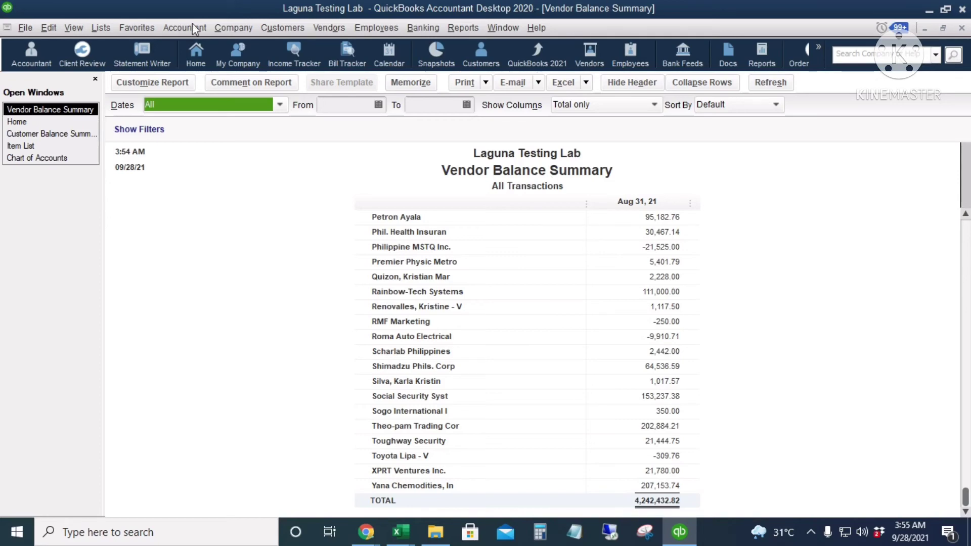
# Open the Vendor Balance Detail report from Vendors & Payables, then close it with Esc
pyautogui.click(469, 29)
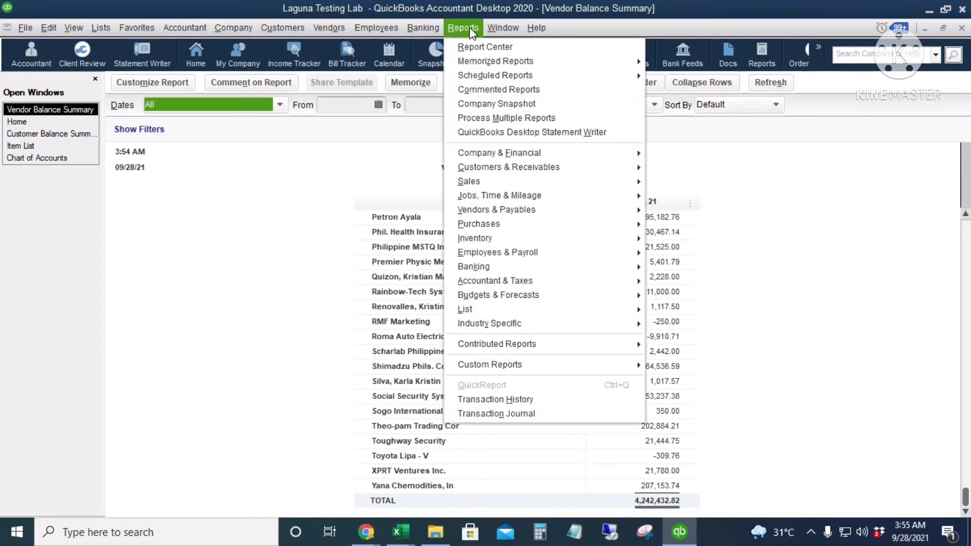
pyautogui.moveTo(516, 218)
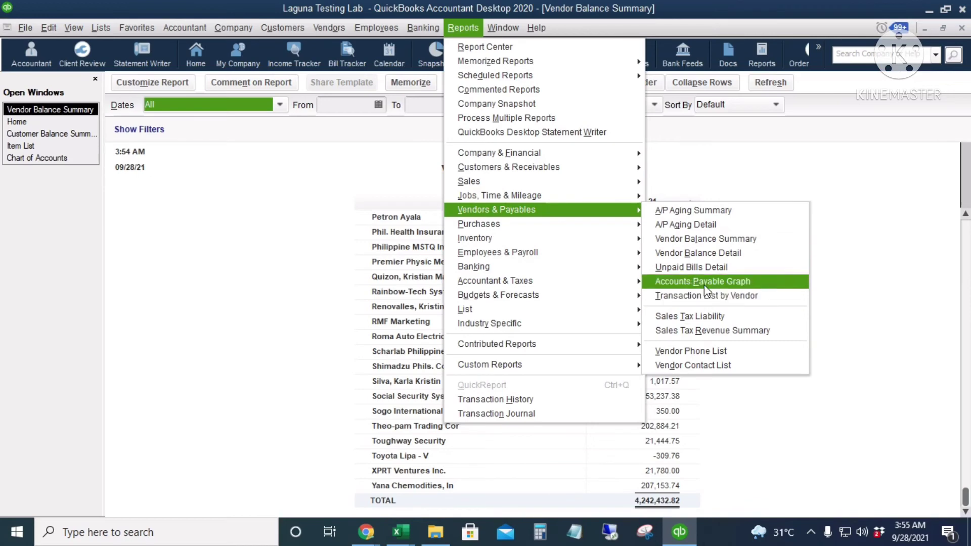
pyautogui.click(706, 258)
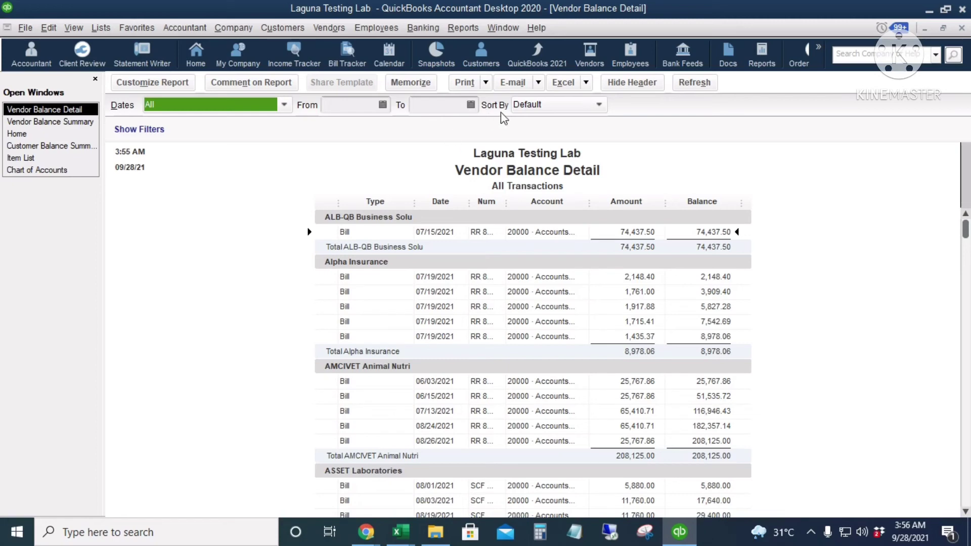
pyautogui.press('Escape')
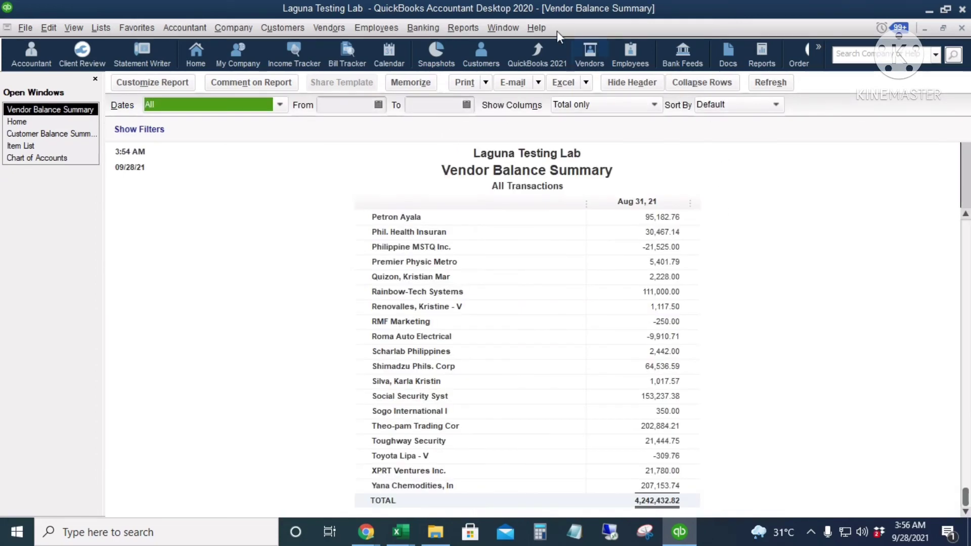
# Open Vendors & Payables > A/P Aging Detail and scroll to its 4,242,432.82 total
pyautogui.click(454, 29)
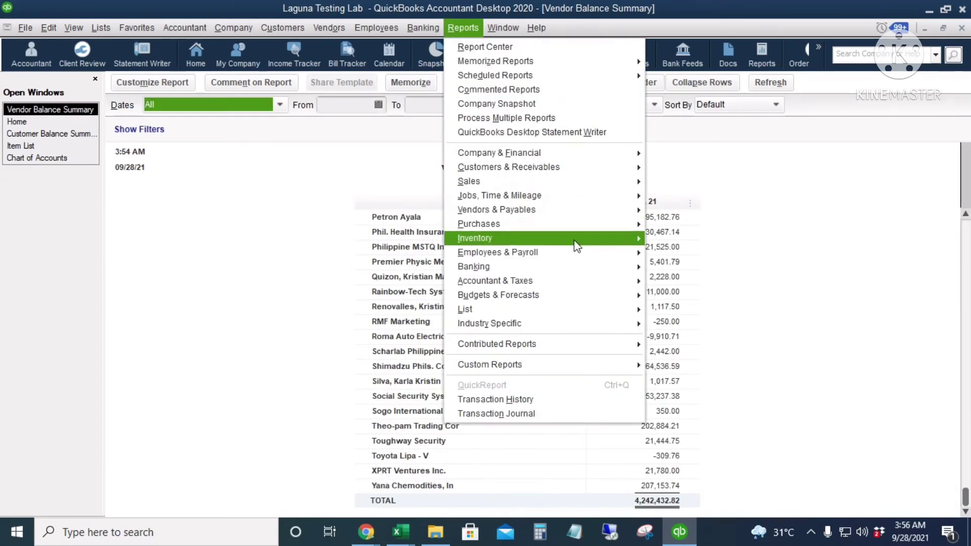
pyautogui.moveTo(579, 211)
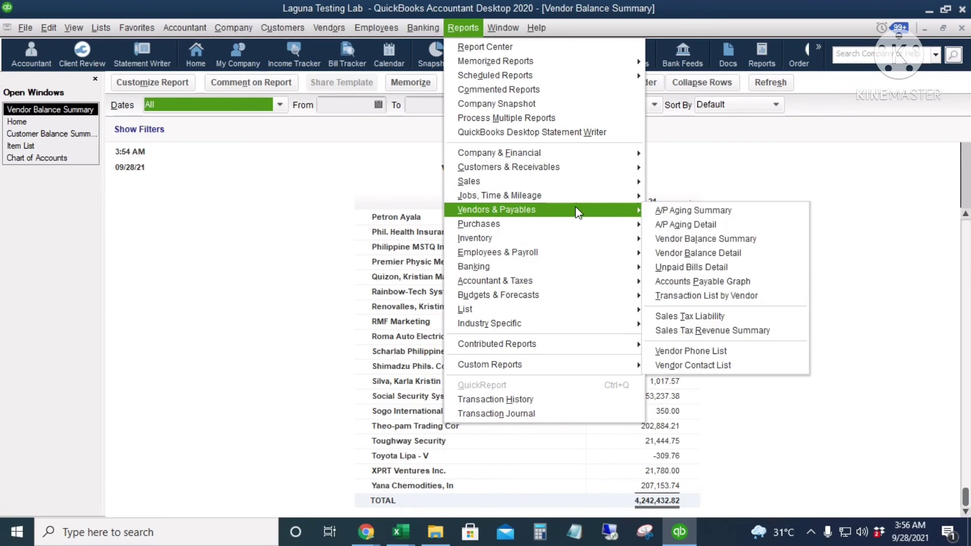
pyautogui.click(730, 224)
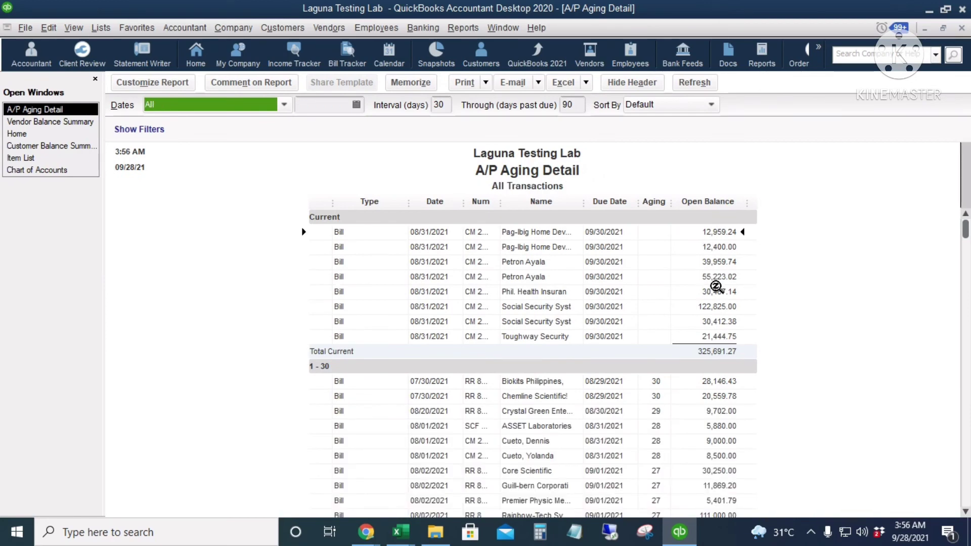
pyautogui.scroll(-3, 431, 273)
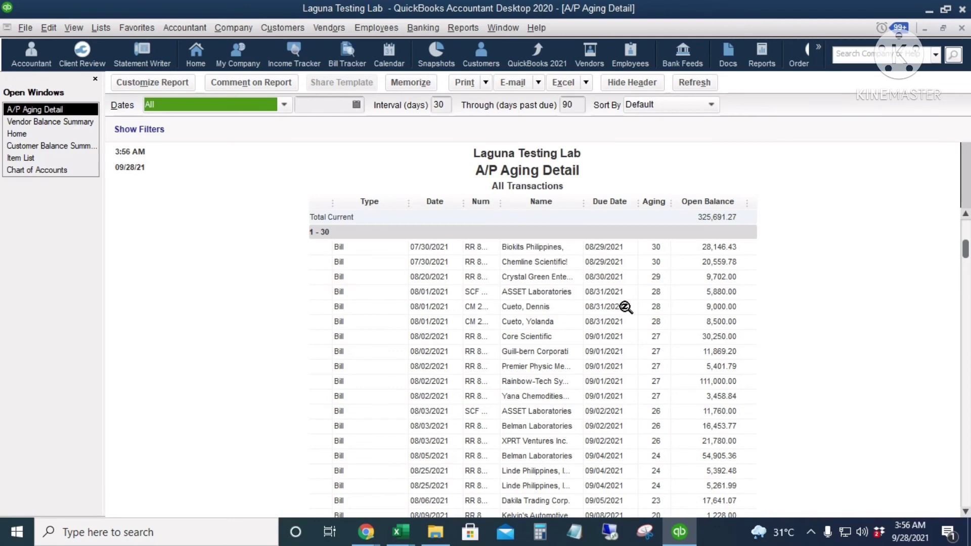
pyautogui.scroll(-4, 683, 376)
pyautogui.scroll(-12, 683, 376)
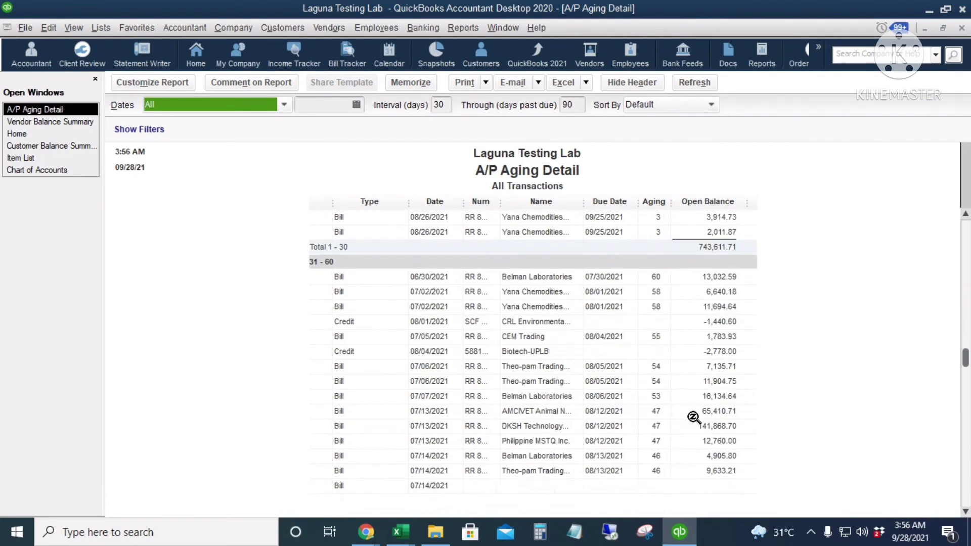
pyautogui.scroll(2, 694, 419)
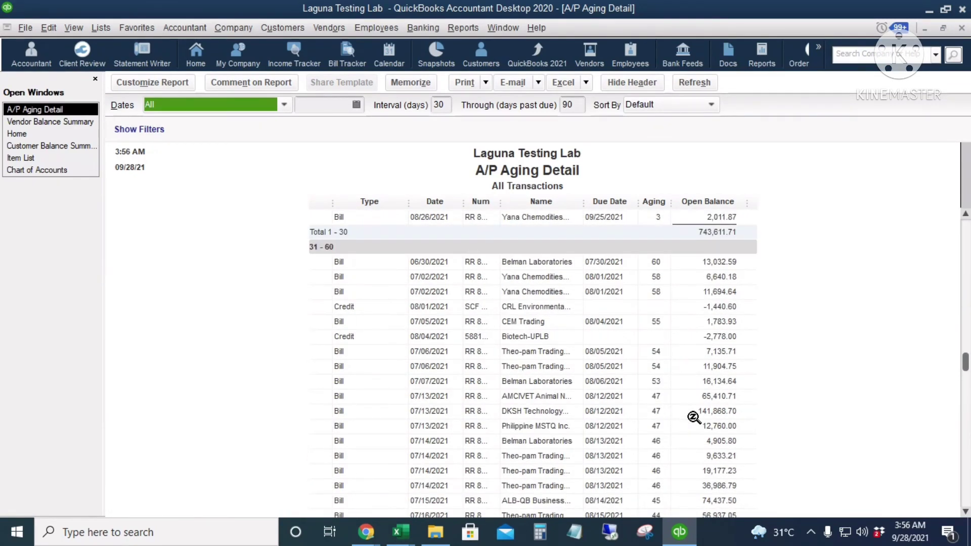
# Review the A/P Aging Detail rows again and close the report with Esc
pyautogui.click(314, 253)
pyautogui.scroll(-8, 689, 396)
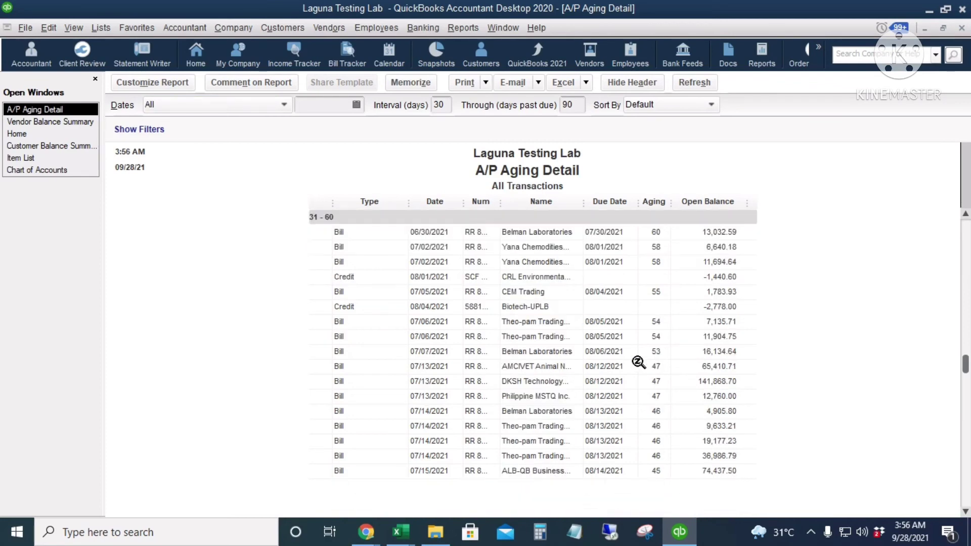
pyautogui.scroll(-2, 691, 404)
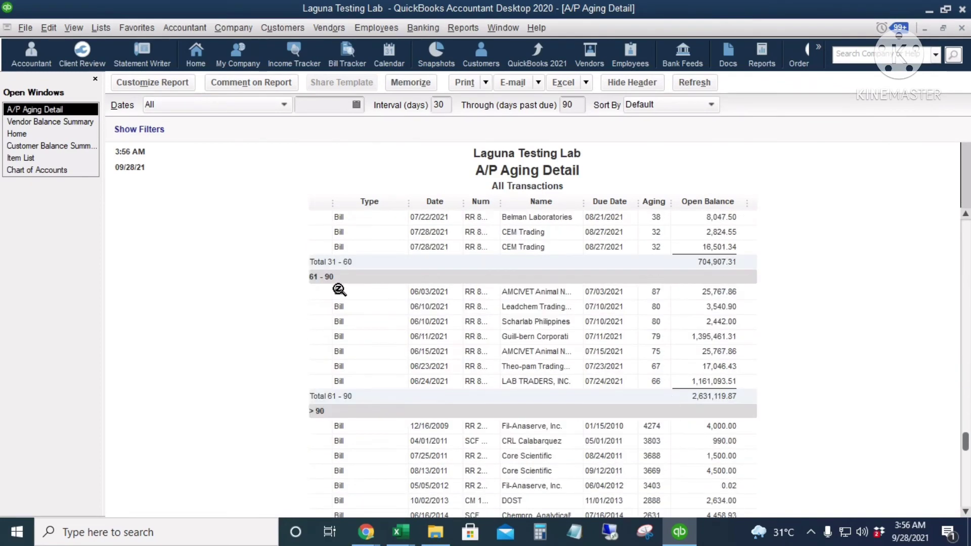
pyautogui.scroll(-5, 683, 389)
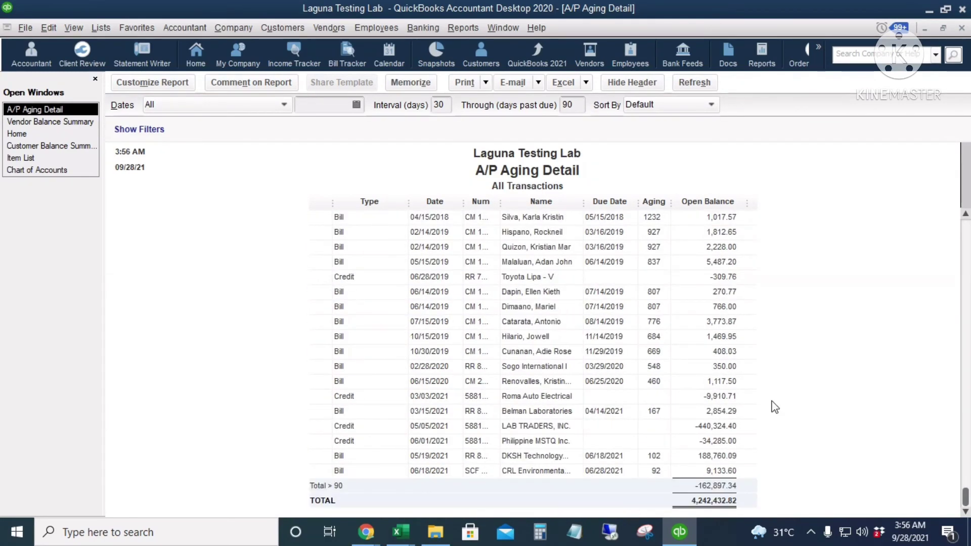
pyautogui.scroll(5, 770, 401)
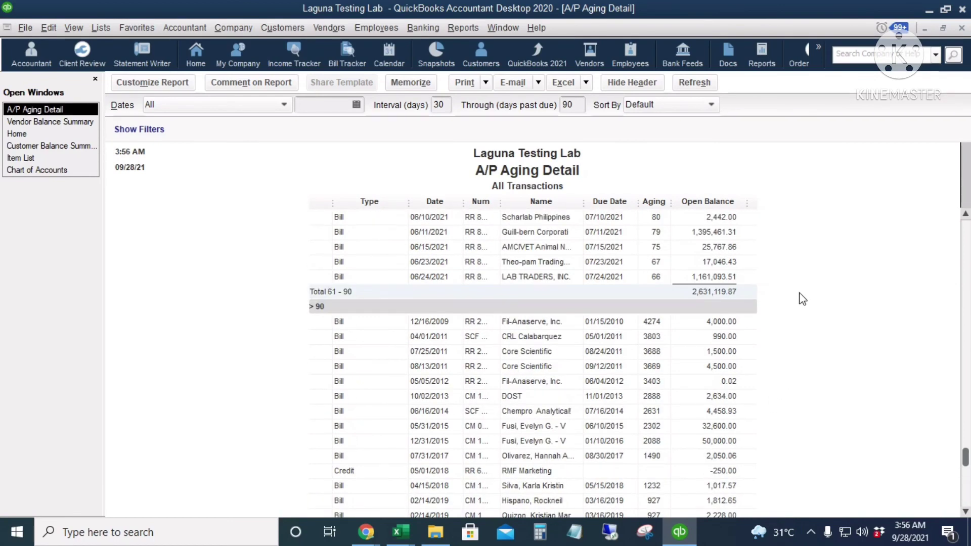
pyautogui.press('Escape')
pyautogui.press('Escape')
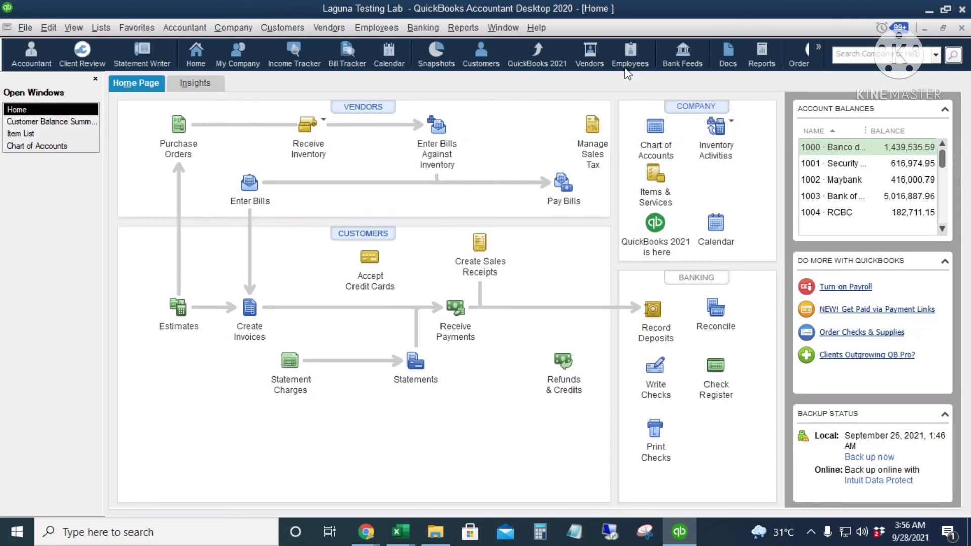
pyautogui.click(459, 28)
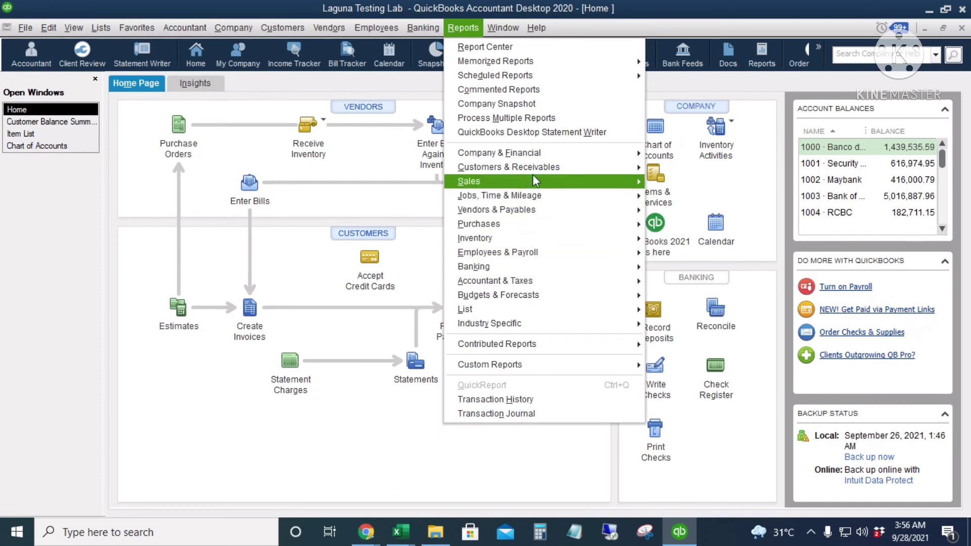
pyautogui.moveTo(537, 168)
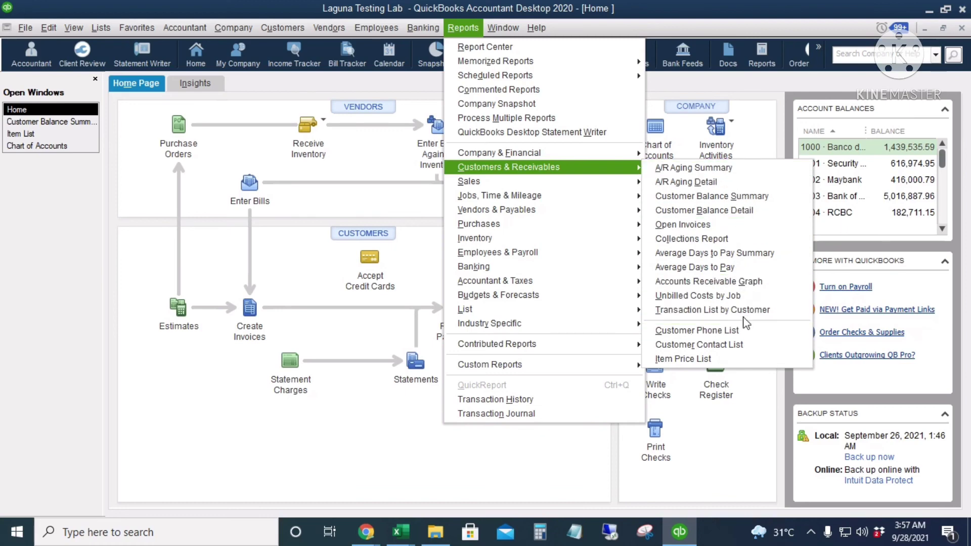
pyautogui.click(726, 215)
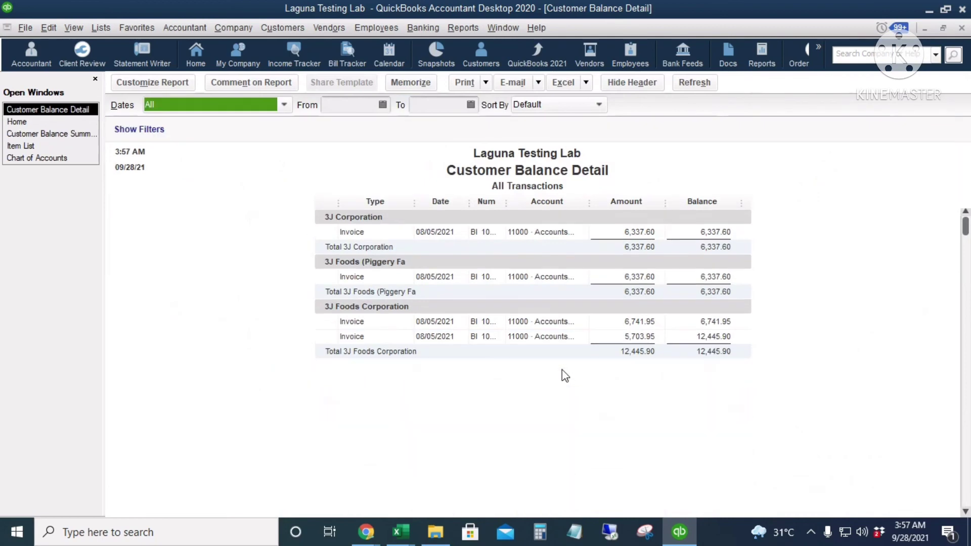
pyautogui.scroll(-2, 801, 313)
pyautogui.scroll(-3, 802, 316)
pyautogui.scroll(-2, 795, 316)
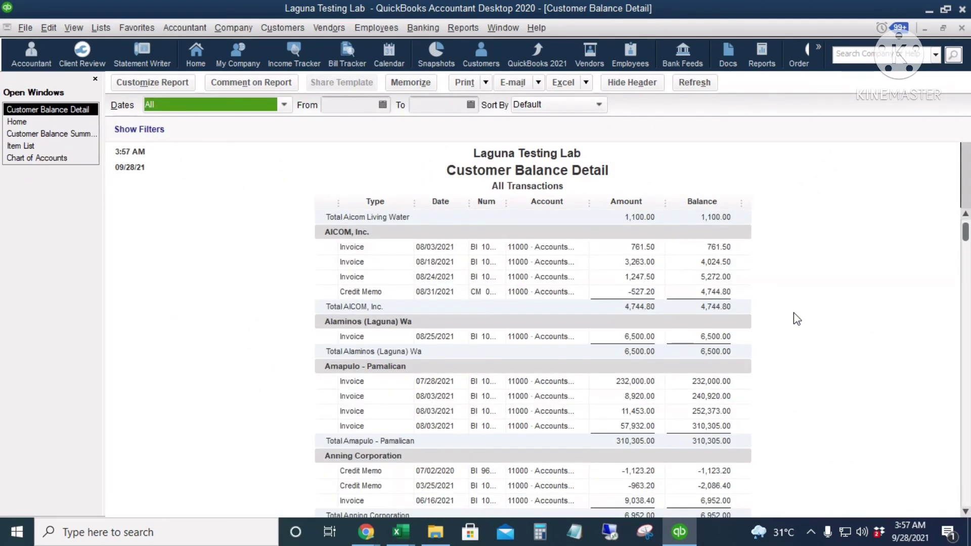
pyautogui.scroll(5, 794, 313)
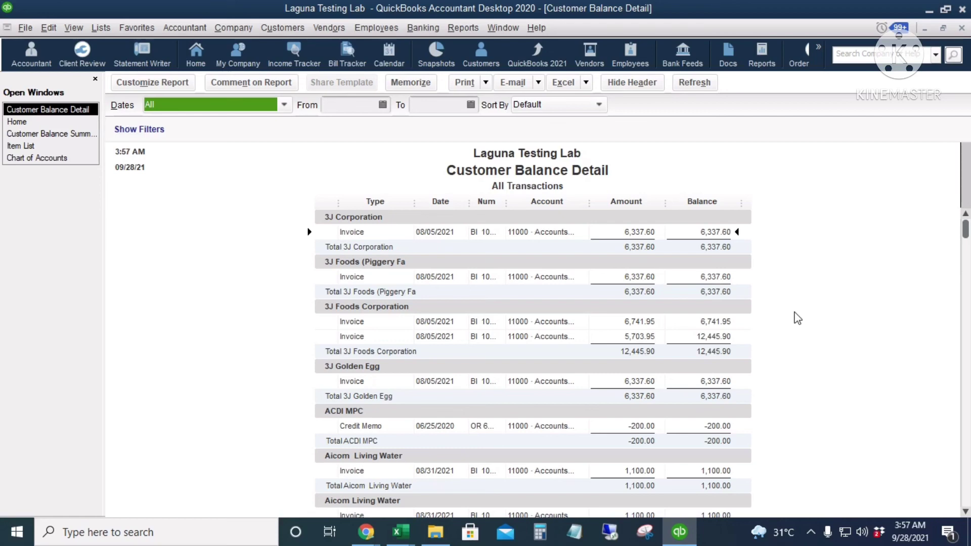
pyautogui.press('Escape')
pyautogui.click(463, 27)
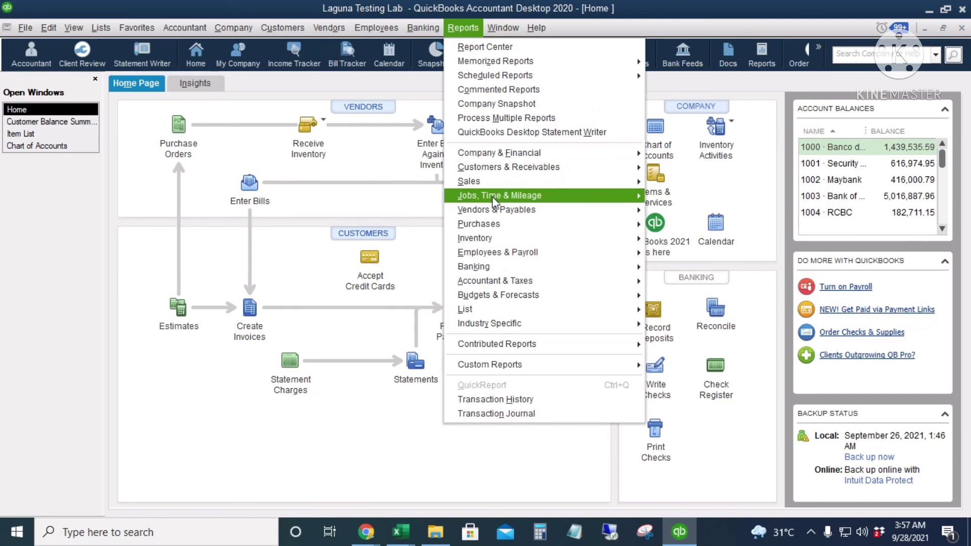
# Open Customers & Receivables > A/R Aging Detail and browse its credit memos and open invoices
pyautogui.moveTo(502, 171)
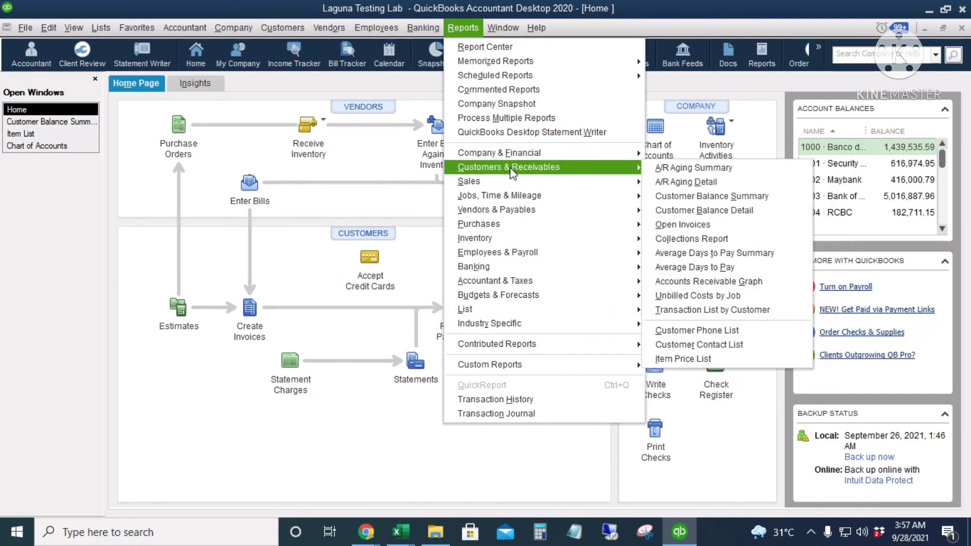
pyautogui.click(730, 178)
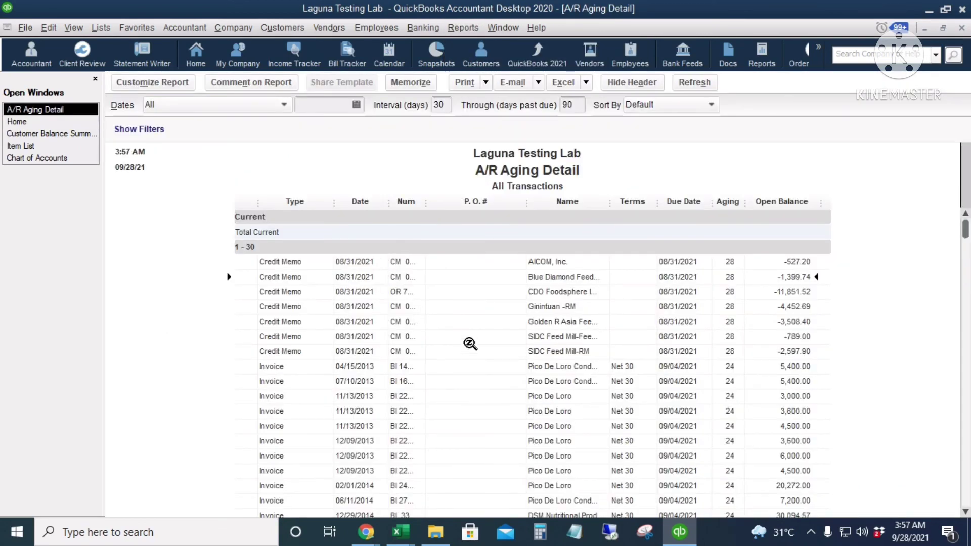
pyautogui.moveTo(967, 237); pyautogui.dragTo(967, 476)
pyautogui.scroll(15, 647, 379)
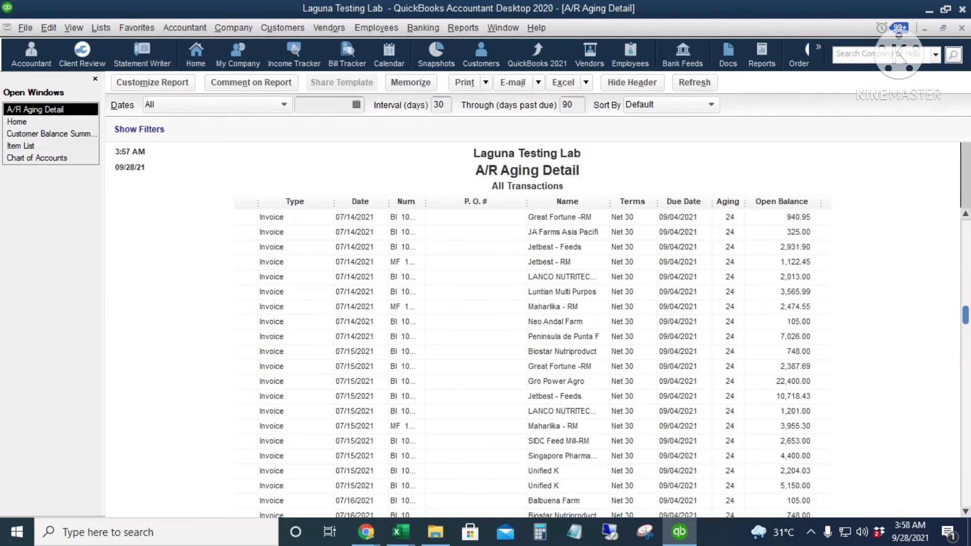
pyautogui.scroll(-2, 648, 380)
pyautogui.scroll(-6, 649, 388)
pyautogui.scroll(15, 652, 389)
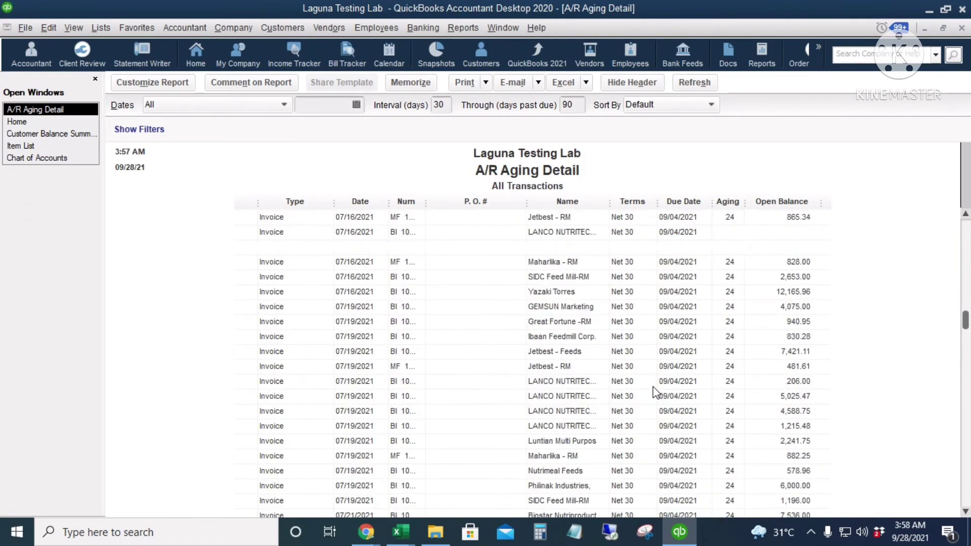
pyautogui.scroll(20, 653, 392)
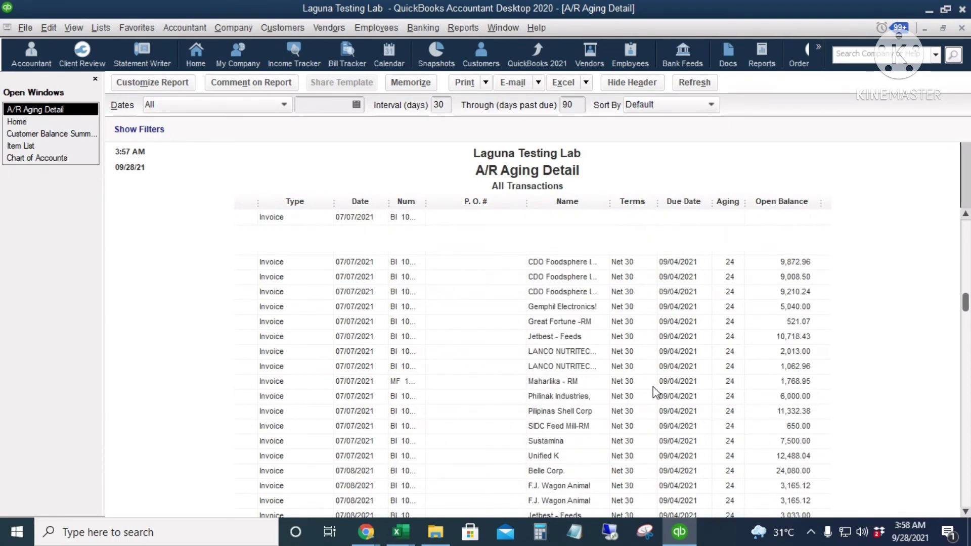
pyautogui.scroll(-15, 654, 392)
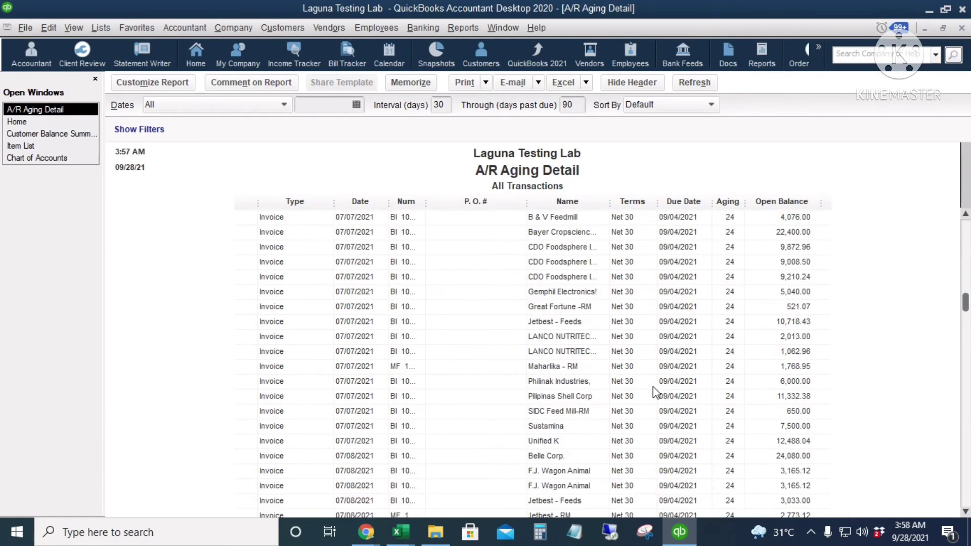
pyautogui.scroll(-8, 653, 391)
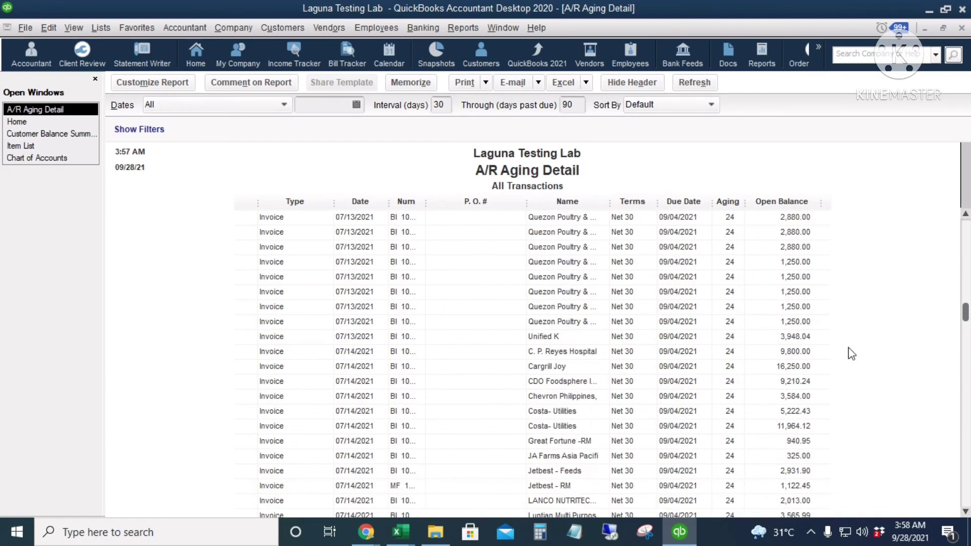
pyautogui.moveTo(962, 313); pyautogui.dragTo(963, 384)
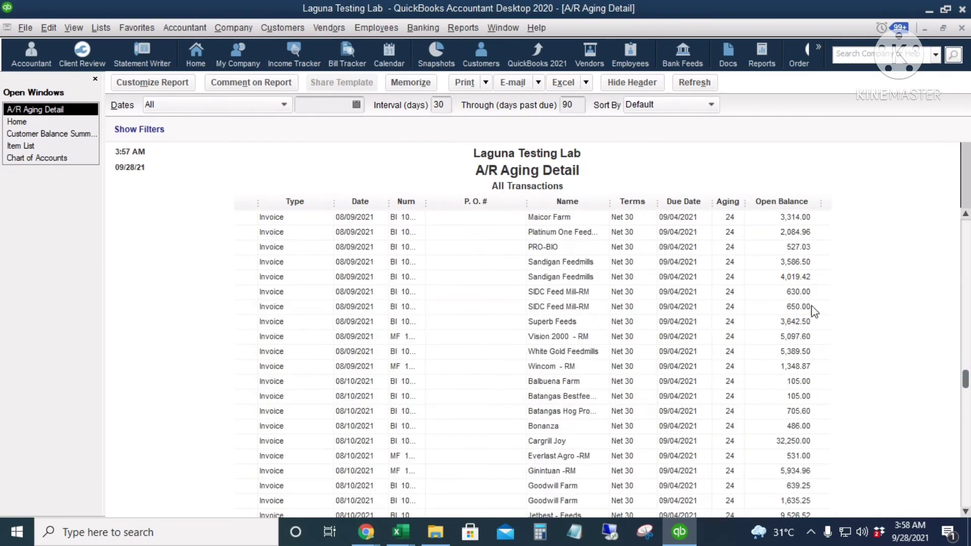